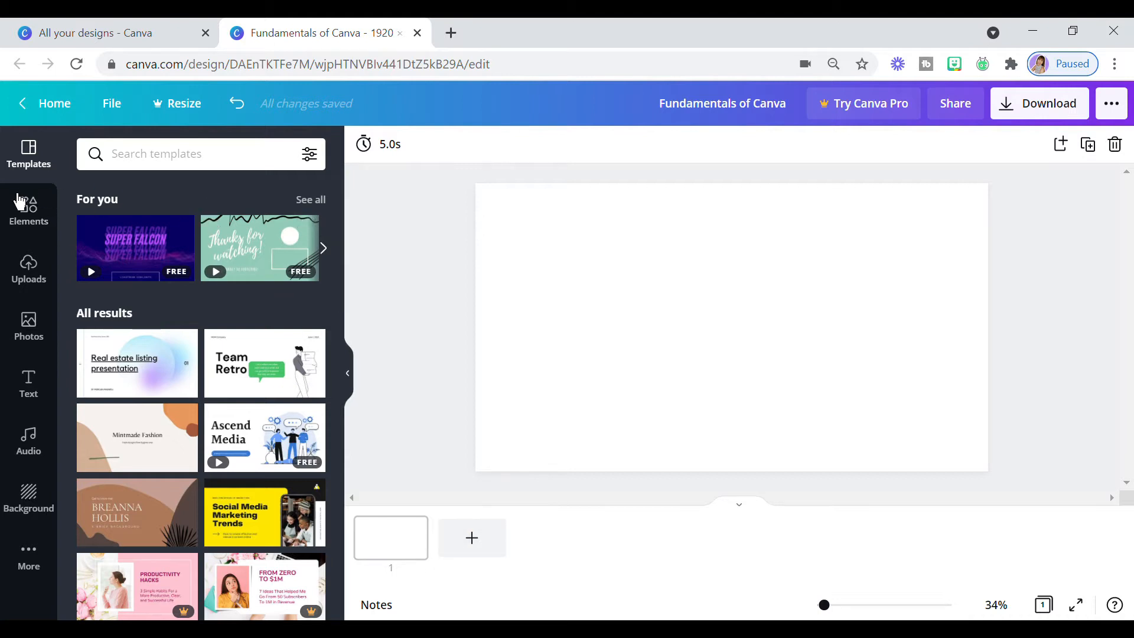
- Examine the element library, including its suggested categories, the Lines & Shapes collection and the full Graphics collection
{"action": "left_click", "coordinate": [34, 224]}
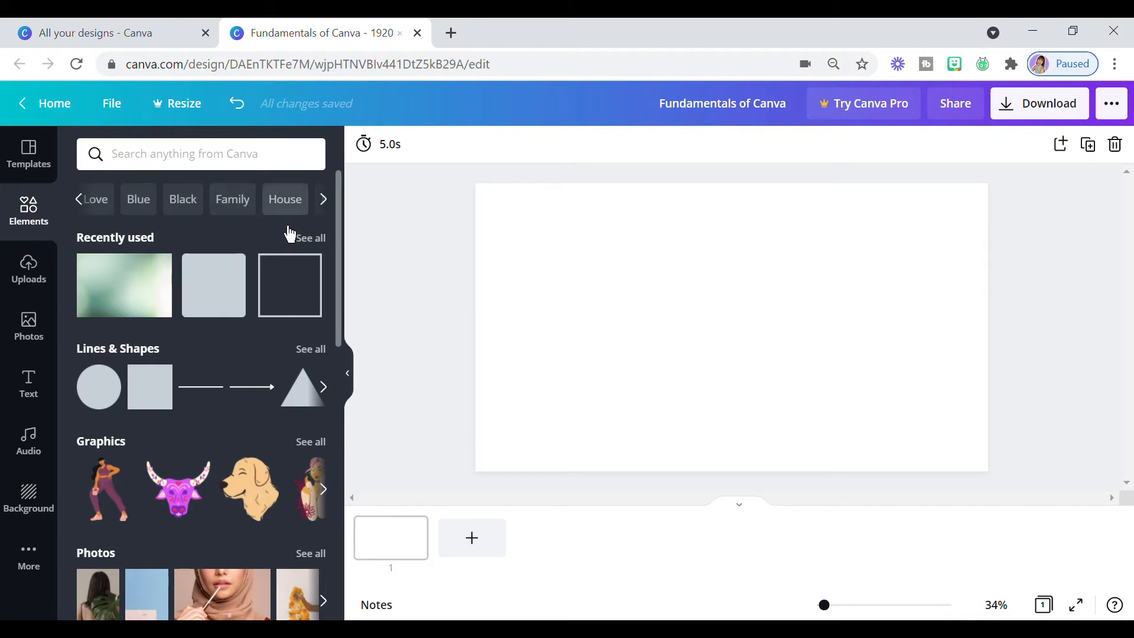
{"action": "mouse_move", "coordinate": [355, 282]}
{"action": "left_mouse_down"}
{"action": "mouse_move", "coordinate": [359, 463]}
{"action": "mouse_move", "coordinate": [369, 357]}
{"action": "mouse_move", "coordinate": [351, 259]}
{"action": "left_mouse_up"}
{"action": "left_click", "coordinate": [337, 210]}
{"action": "left_click", "coordinate": [336, 210]}
{"action": "left_click", "coordinate": [336, 211]}
{"action": "left_click", "coordinate": [336, 210]}
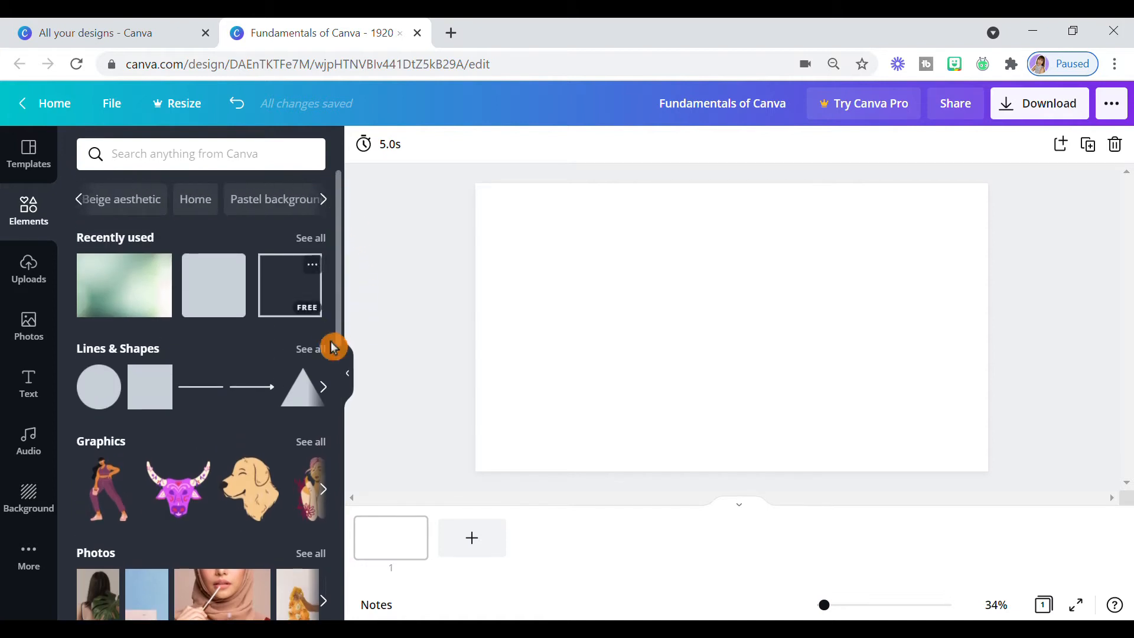
{"action": "left_click", "coordinate": [334, 406]}
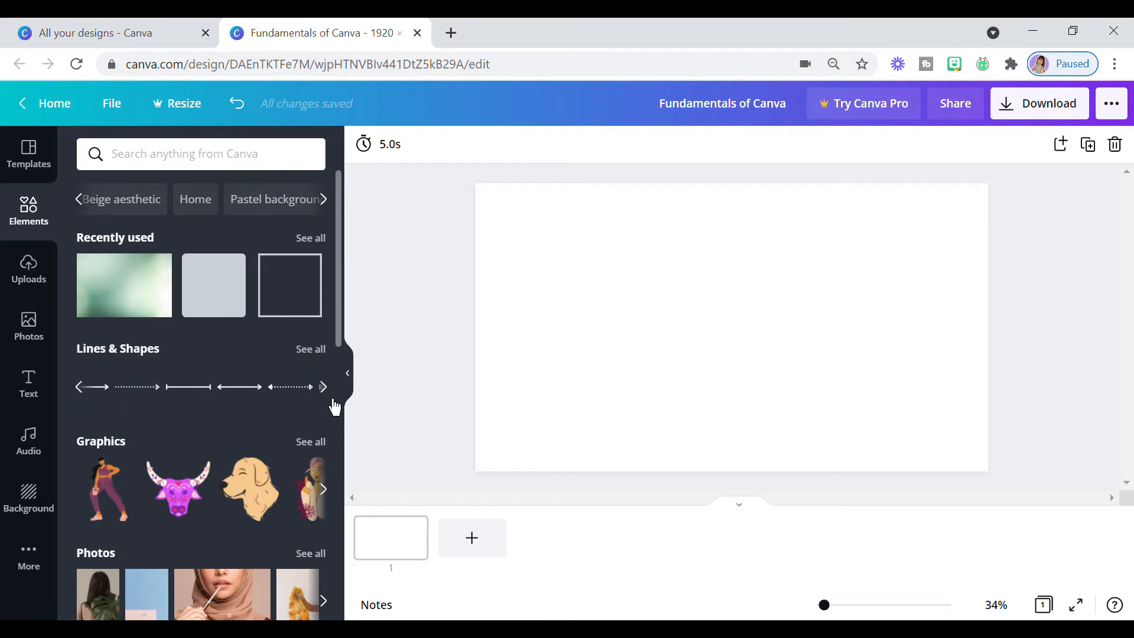
{"action": "left_click", "coordinate": [335, 439]}
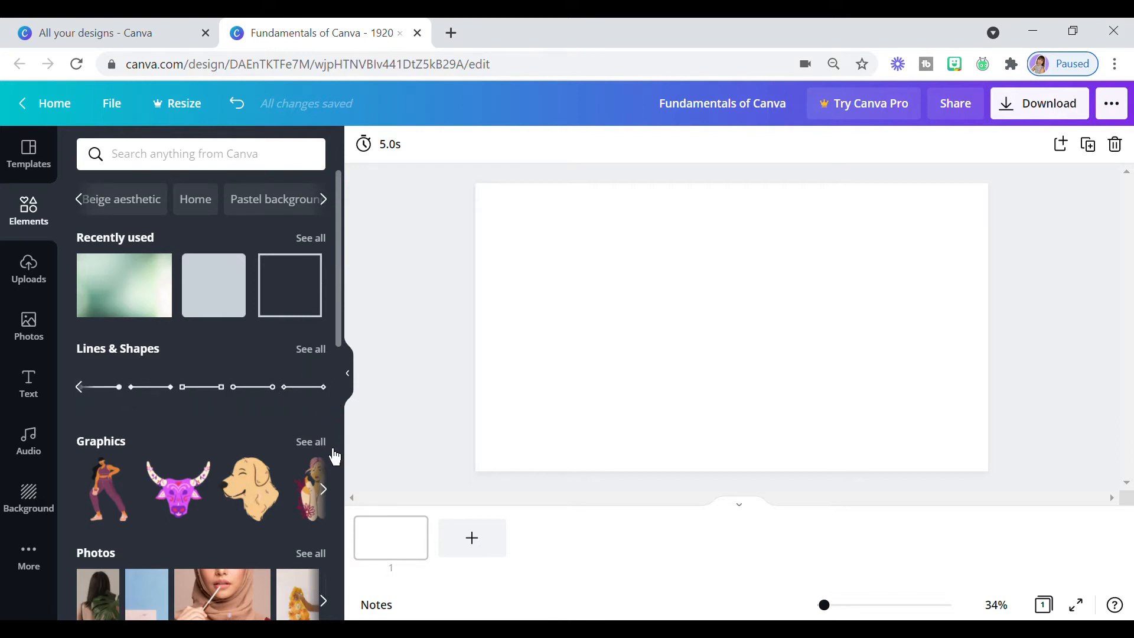
{"action": "left_click", "coordinate": [333, 450]}
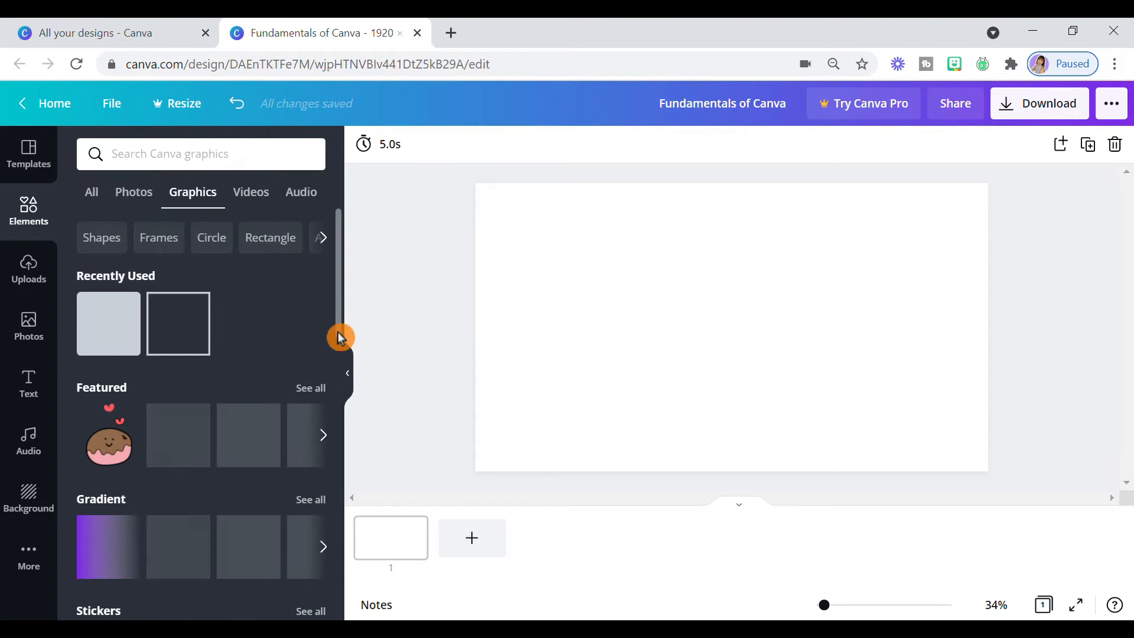
{"action": "scroll", "coordinate": [353, 341], "scroll_direction": "down", "scroll_amount": 1}
{"action": "left_click_drag", "start_coordinate": [354, 342], "coordinate": [349, 466]}
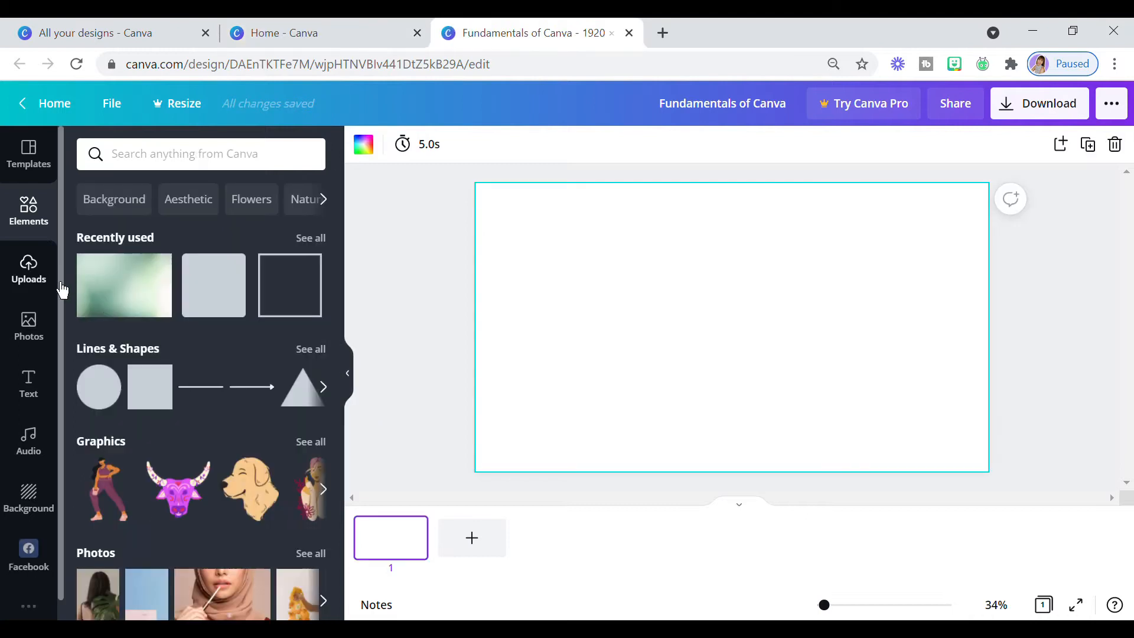
- Examine the uploads area for videos and audio, and the available sources for uploading media
{"action": "left_click", "coordinate": [46, 281]}
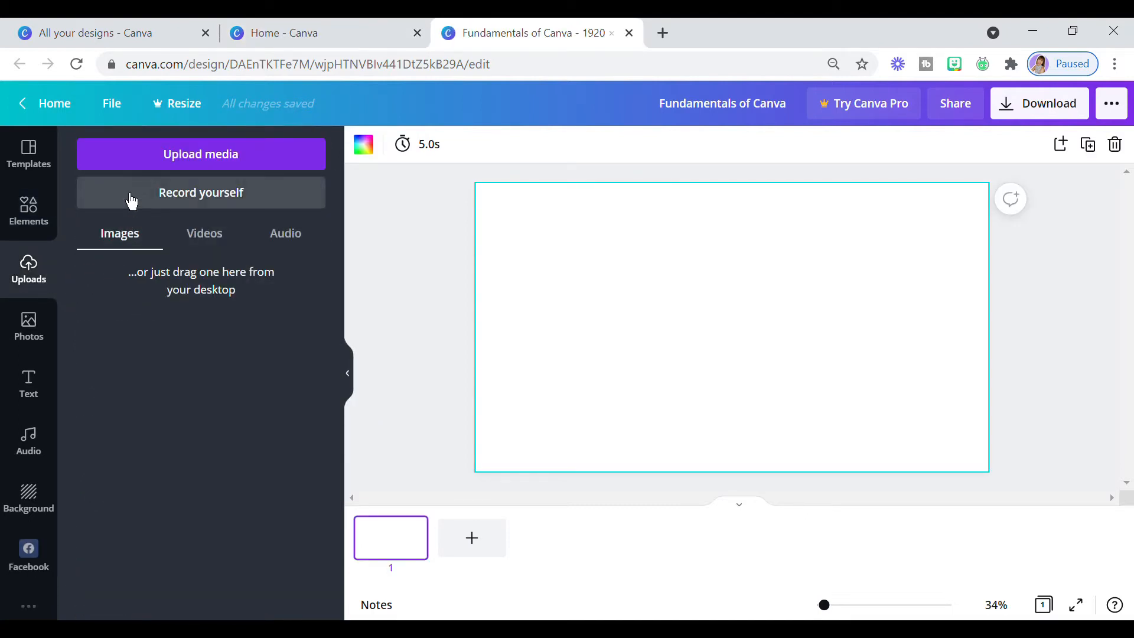
{"action": "left_click", "coordinate": [206, 242]}
{"action": "left_click", "coordinate": [287, 245]}
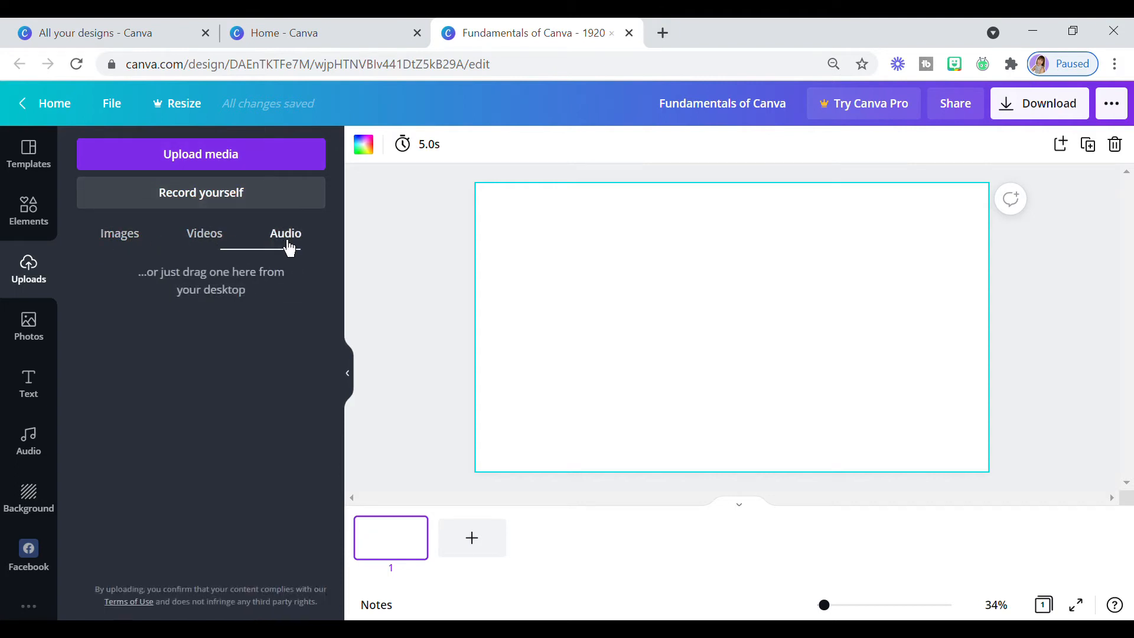
{"action": "left_click", "coordinate": [233, 166]}
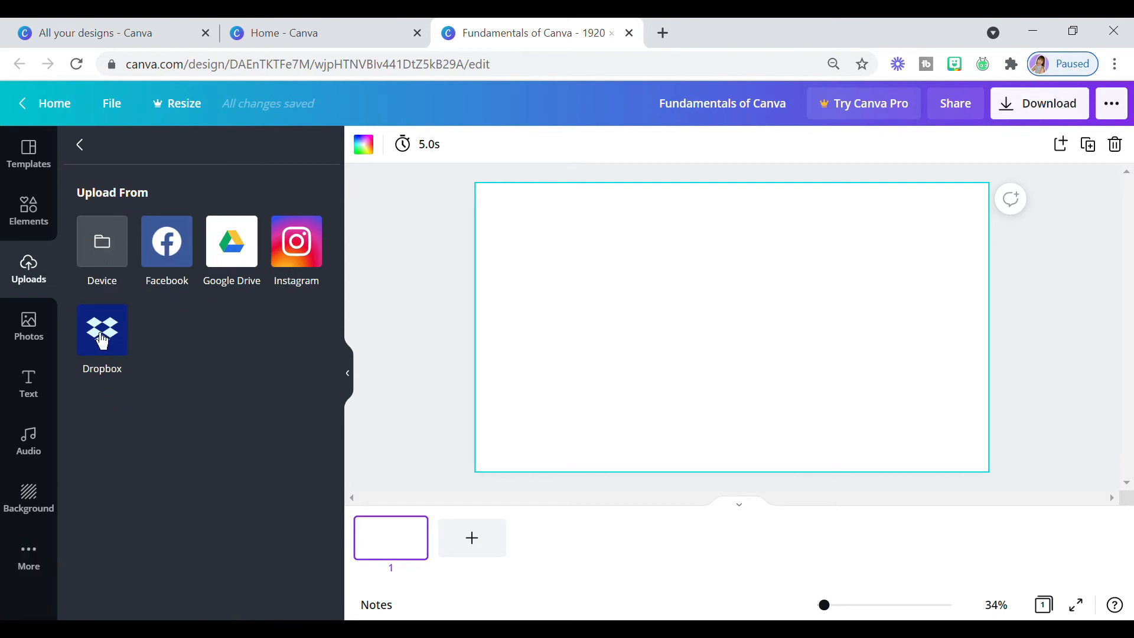
- Browse the stock photo library and its trending pictures
{"action": "left_click", "coordinate": [29, 327]}
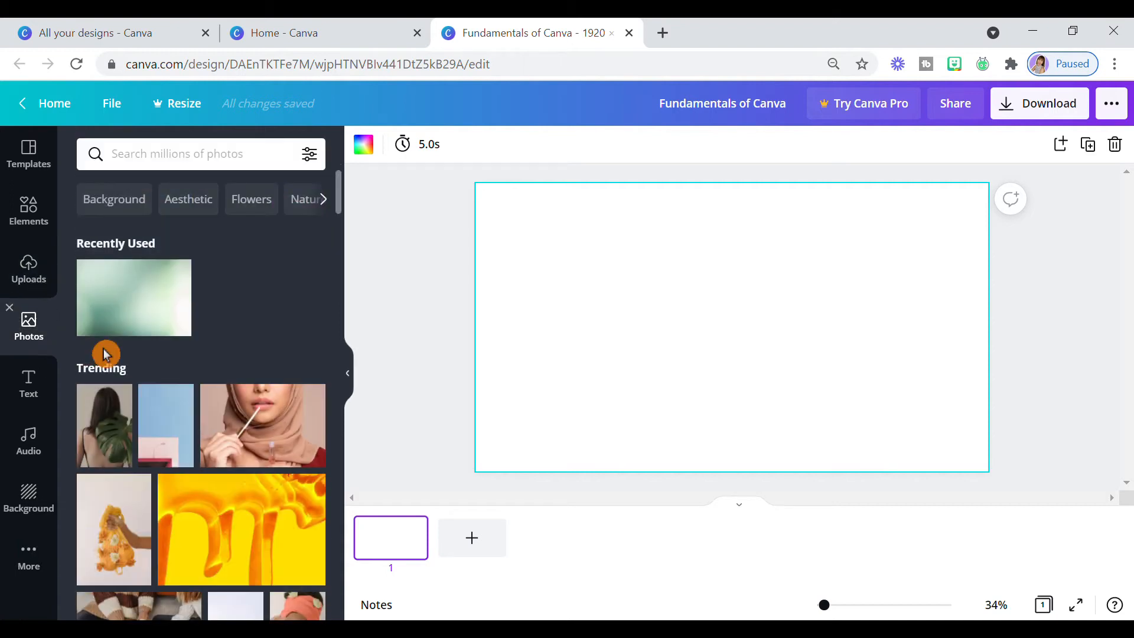
{"action": "scroll", "coordinate": [321, 298], "scroll_direction": "down", "scroll_amount": 10}
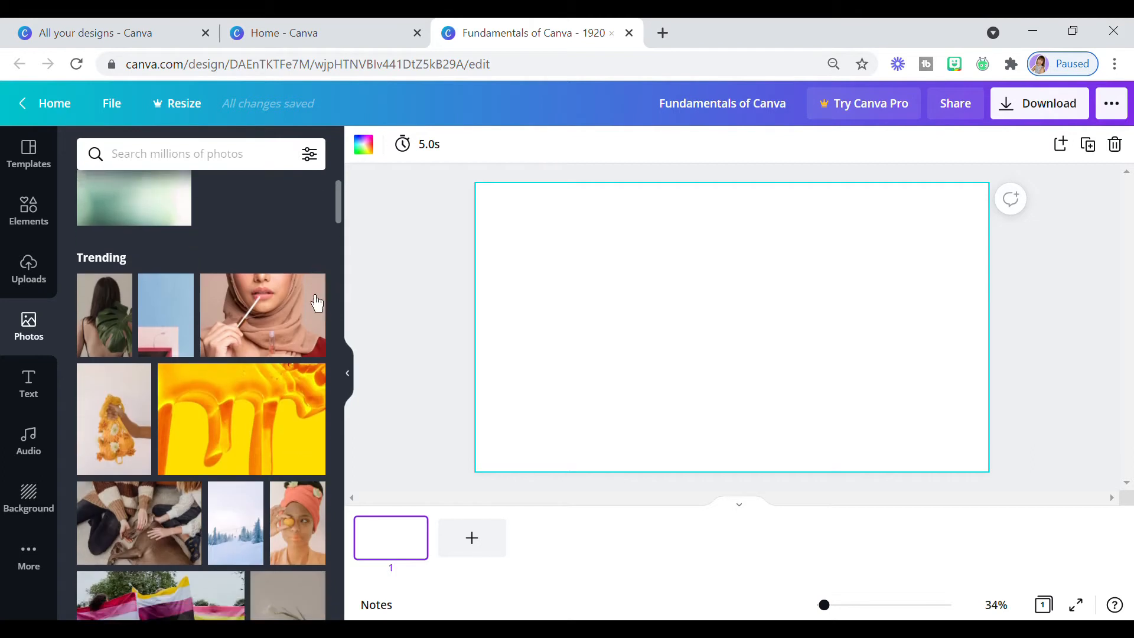
{"action": "scroll", "coordinate": [314, 304], "scroll_direction": "down", "scroll_amount": 5}
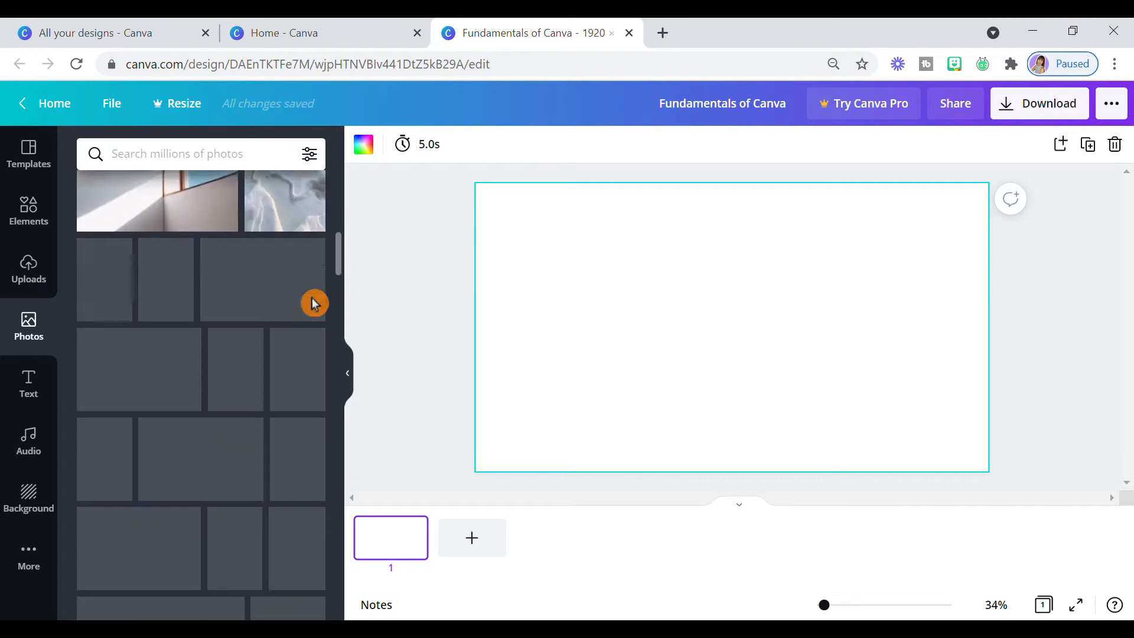
{"action": "scroll", "coordinate": [311, 307], "scroll_direction": "down", "scroll_amount": 5}
{"action": "scroll", "coordinate": [311, 307], "scroll_direction": "down", "scroll_amount": 3}
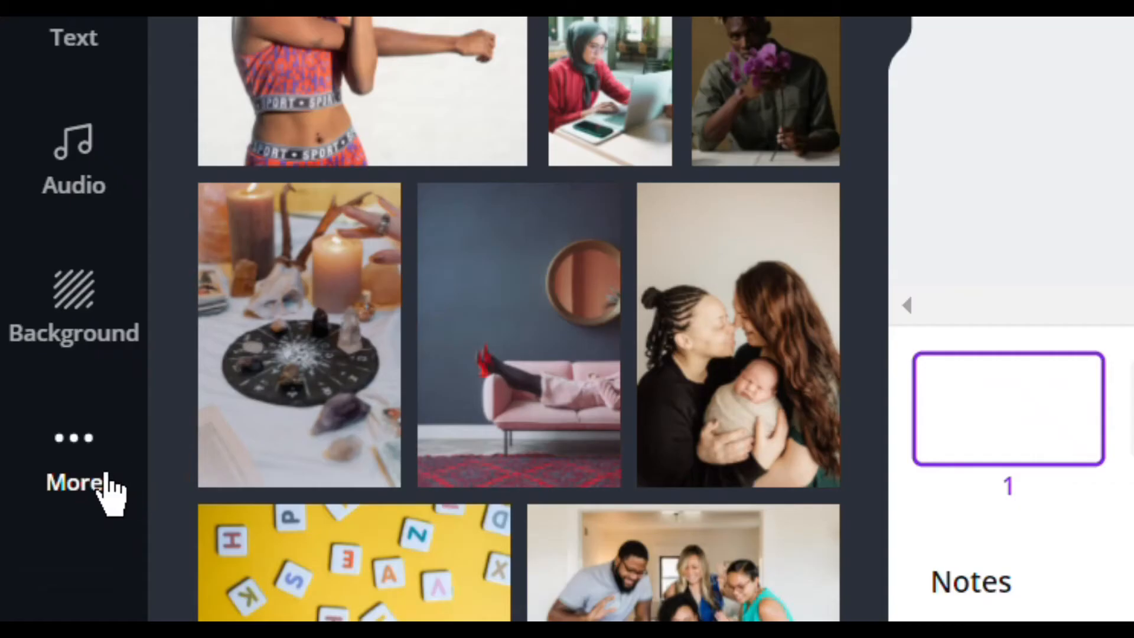
- Open the Pexels and Pixabay integrations and browse their free images
{"action": "left_click", "coordinate": [109, 493]}
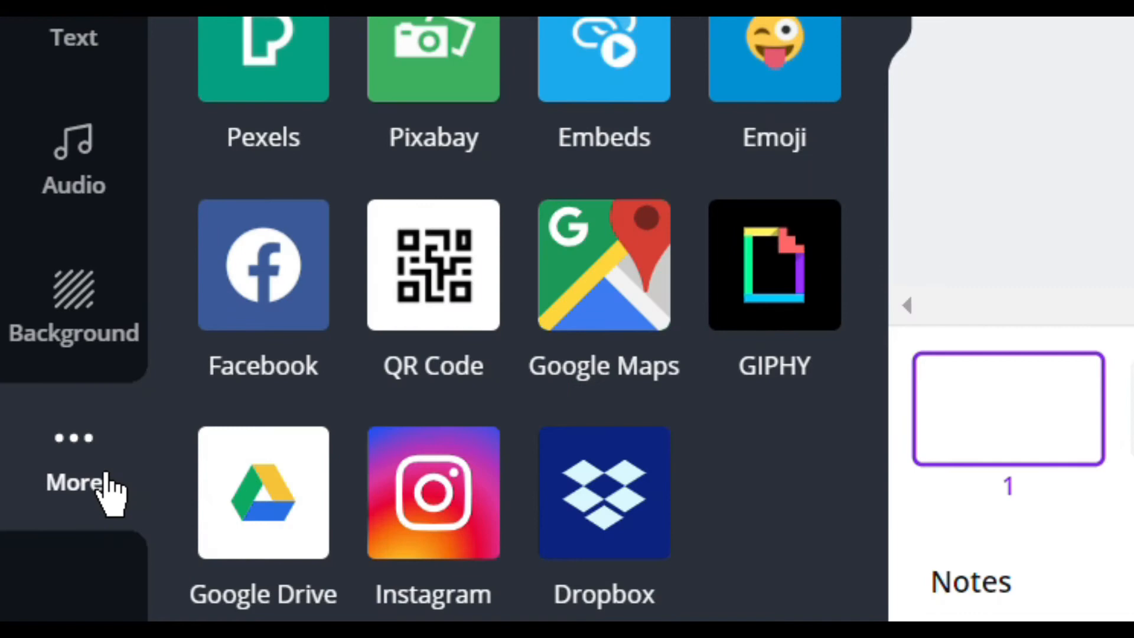
{"action": "left_click", "coordinate": [287, 65]}
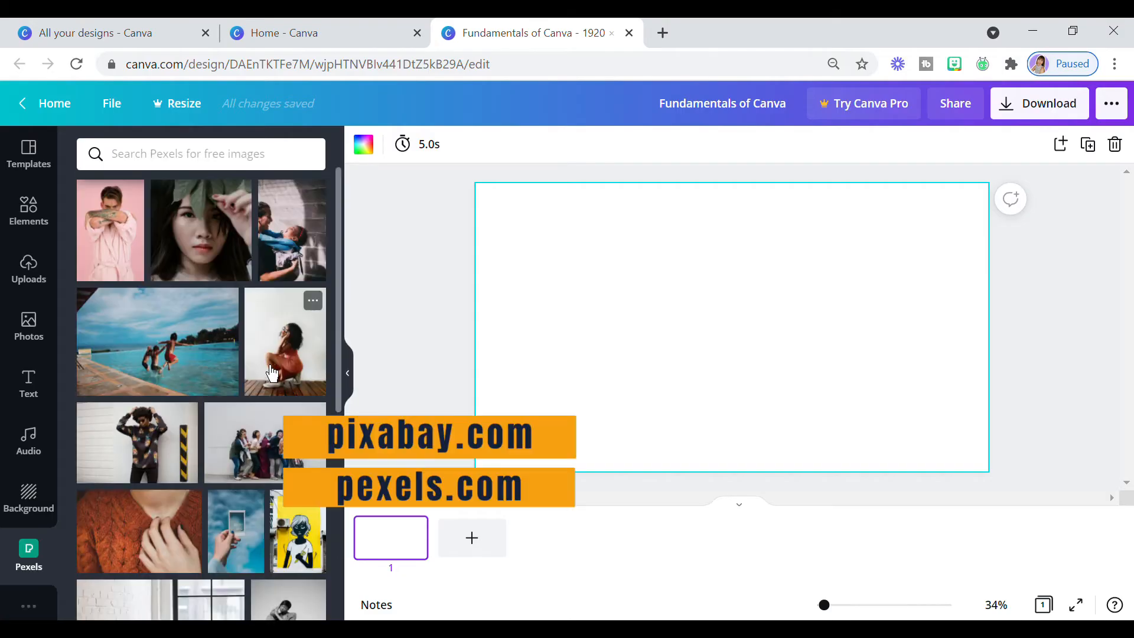
{"action": "scroll", "coordinate": [272, 374], "scroll_direction": "down", "scroll_amount": 10}
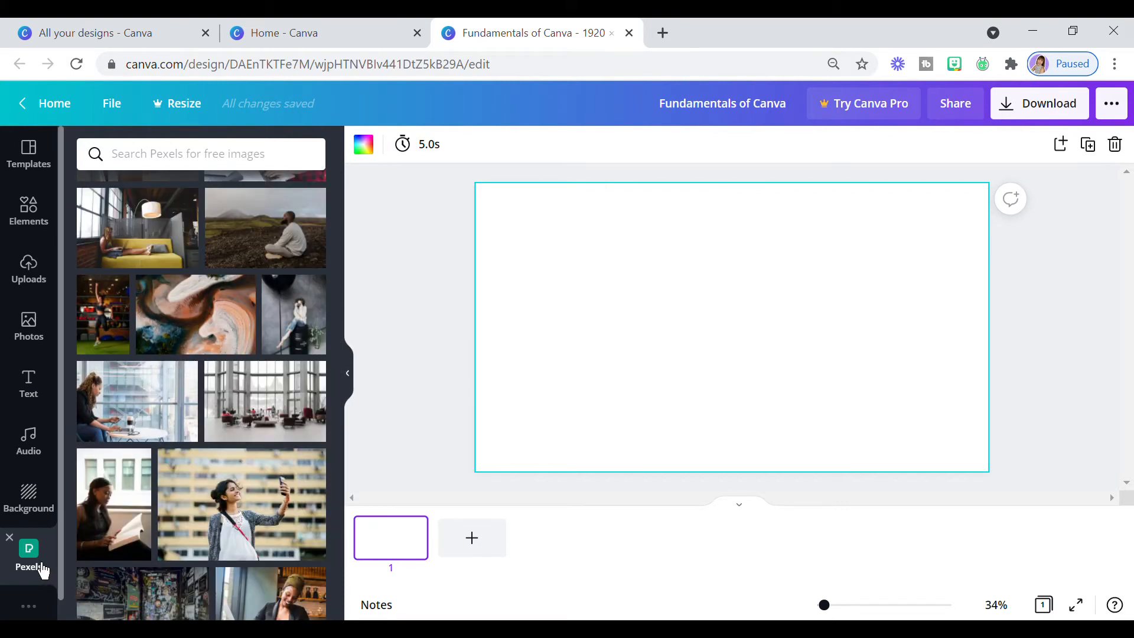
{"action": "left_click", "coordinate": [39, 613]}
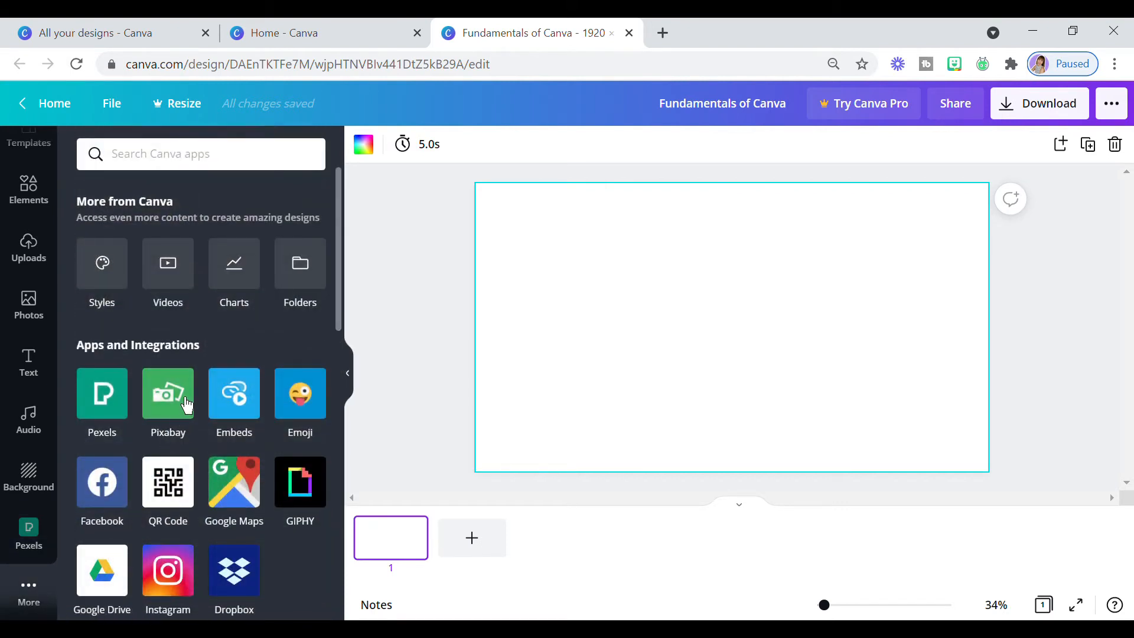
{"action": "left_click", "coordinate": [187, 406]}
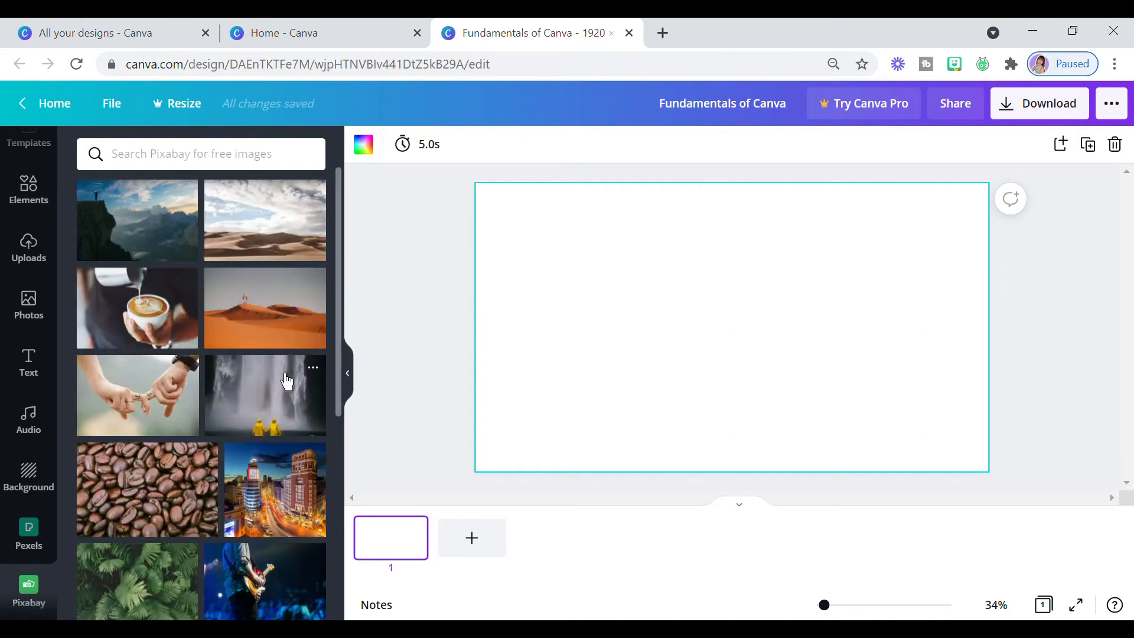
{"action": "scroll", "coordinate": [287, 383], "scroll_direction": "down", "scroll_amount": 15}
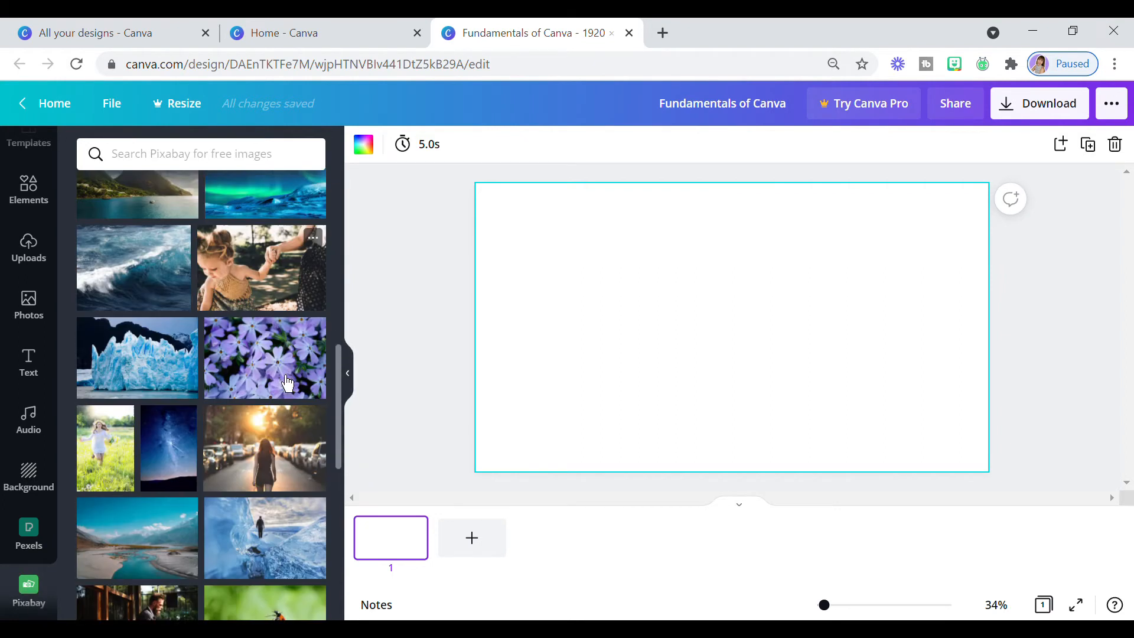
{"action": "scroll", "coordinate": [287, 383], "scroll_direction": "down", "scroll_amount": 5}
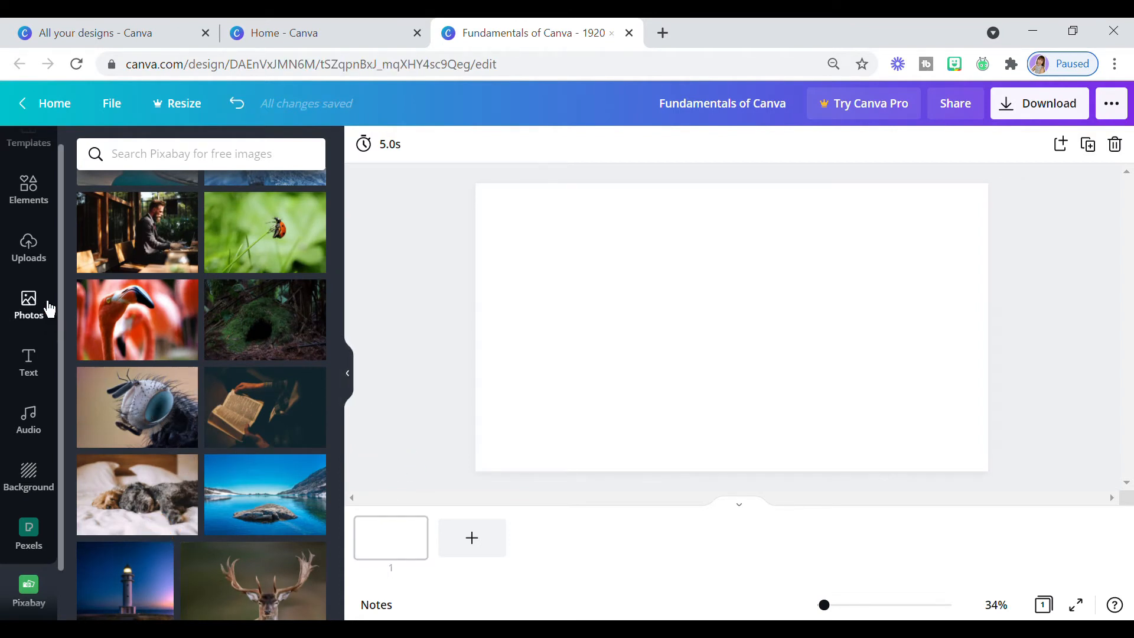
- Search the photo library for "coffee" and add the free wooden desk photo with laptop and coffee cup to the page
{"action": "left_click", "coordinate": [29, 306]}
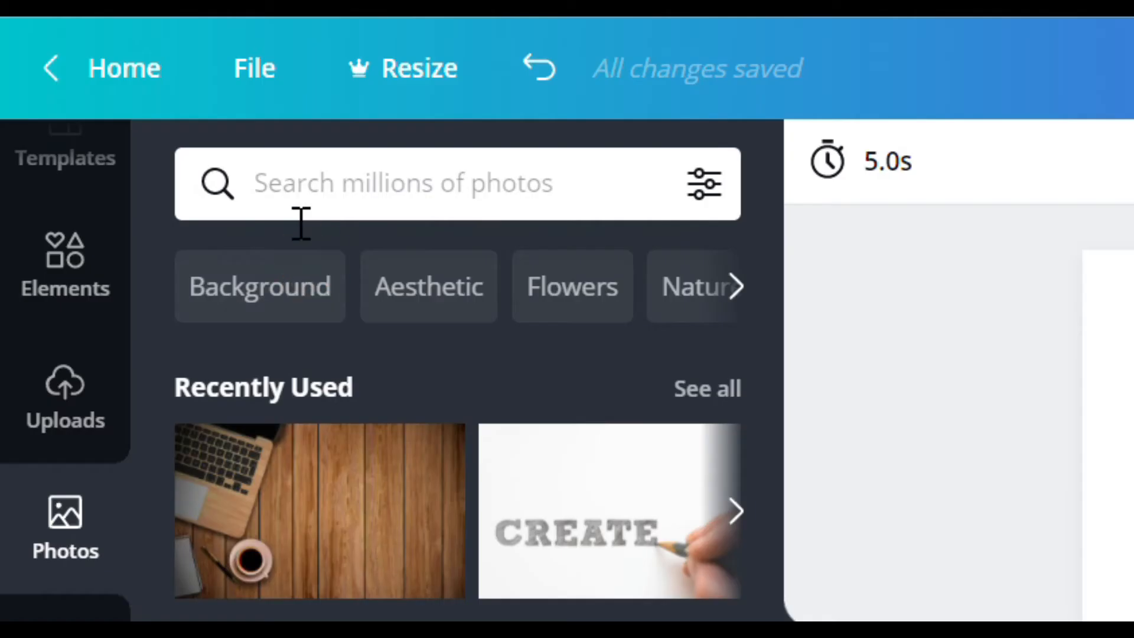
{"action": "left_click", "coordinate": [134, 167]}
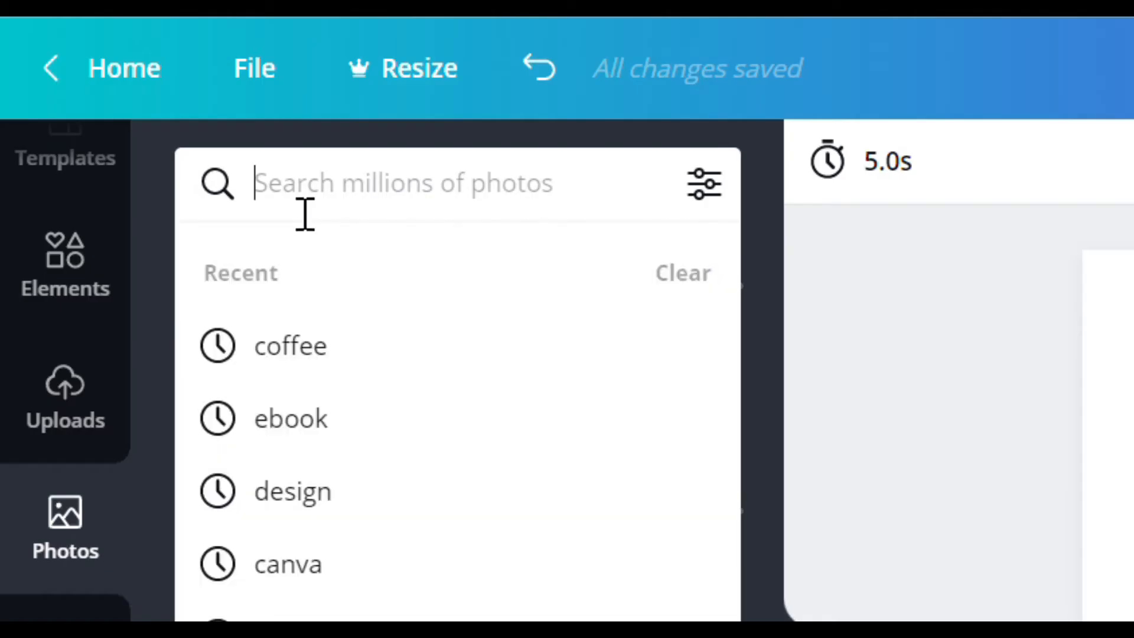
{"action": "type", "text": "coffee"}
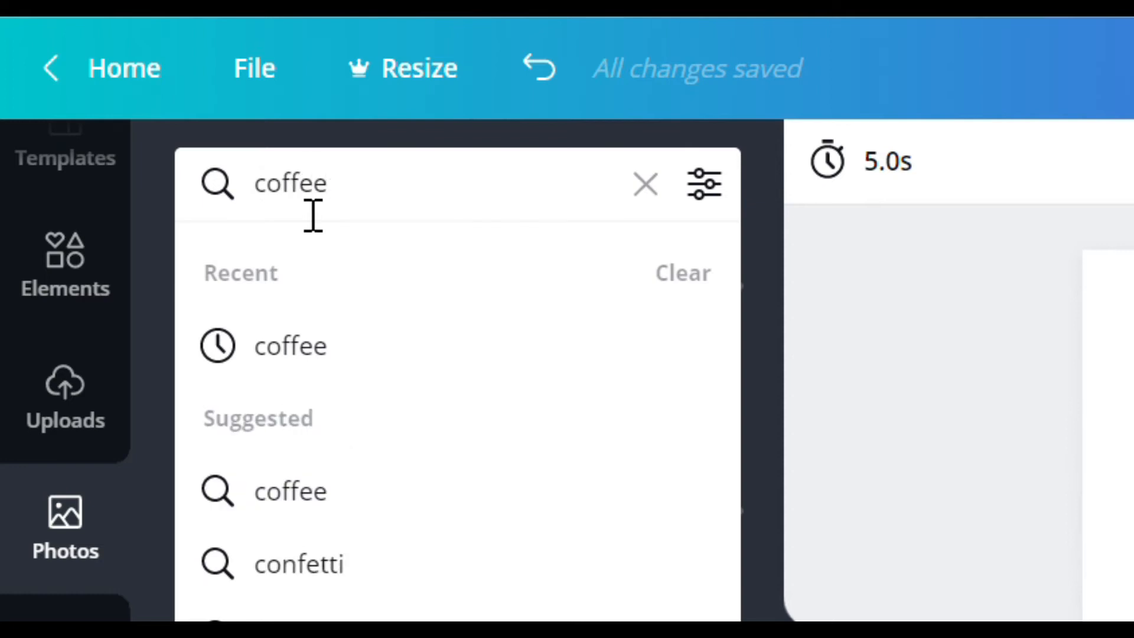
{"action": "key", "text": "Return"}
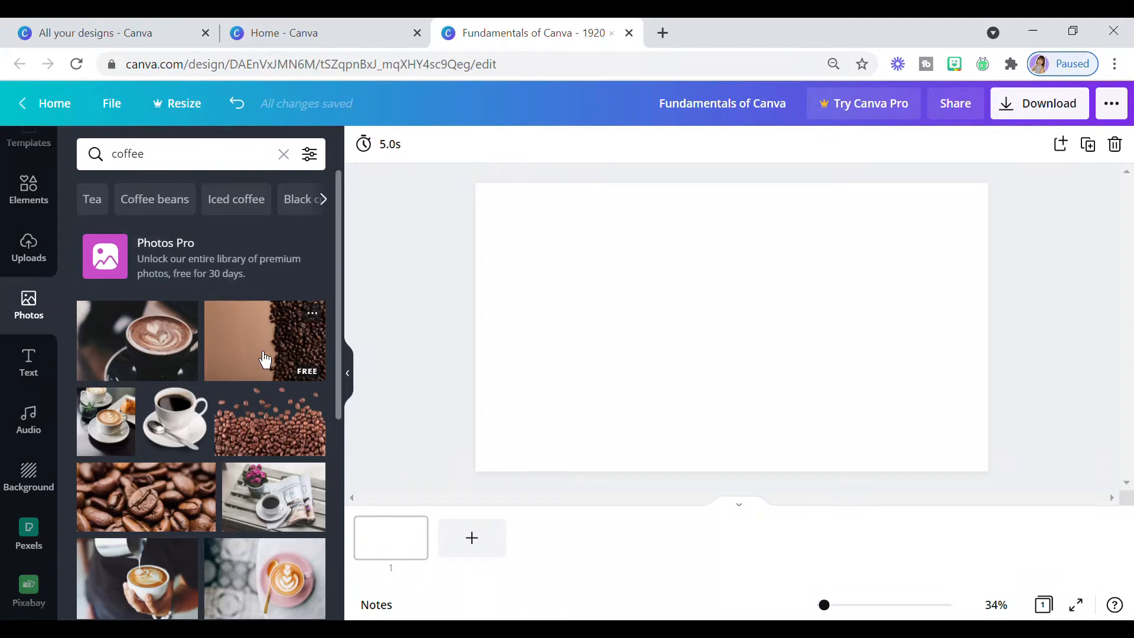
{"action": "scroll", "coordinate": [265, 359], "scroll_direction": "down", "scroll_amount": 6}
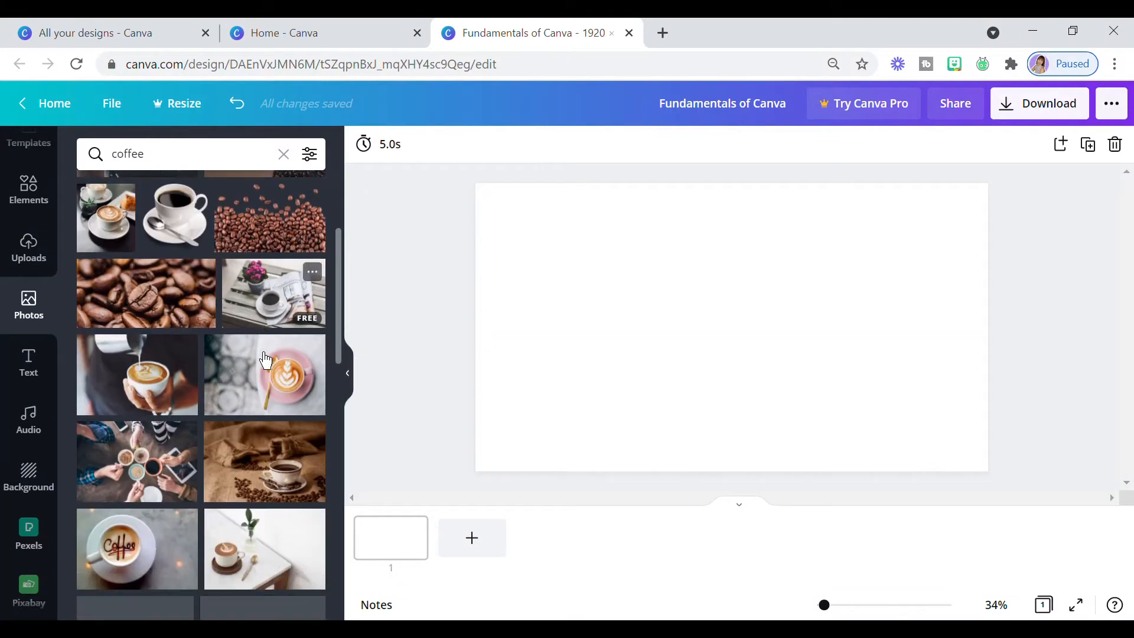
{"action": "scroll", "coordinate": [265, 361], "scroll_direction": "down", "scroll_amount": 10}
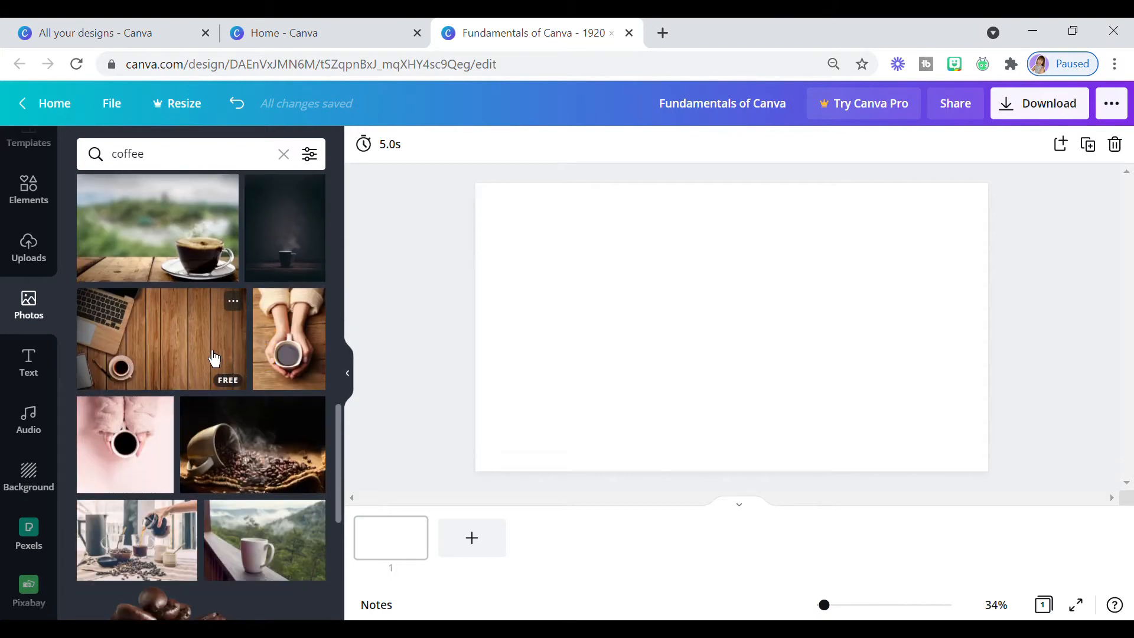
{"action": "left_click", "coordinate": [214, 358]}
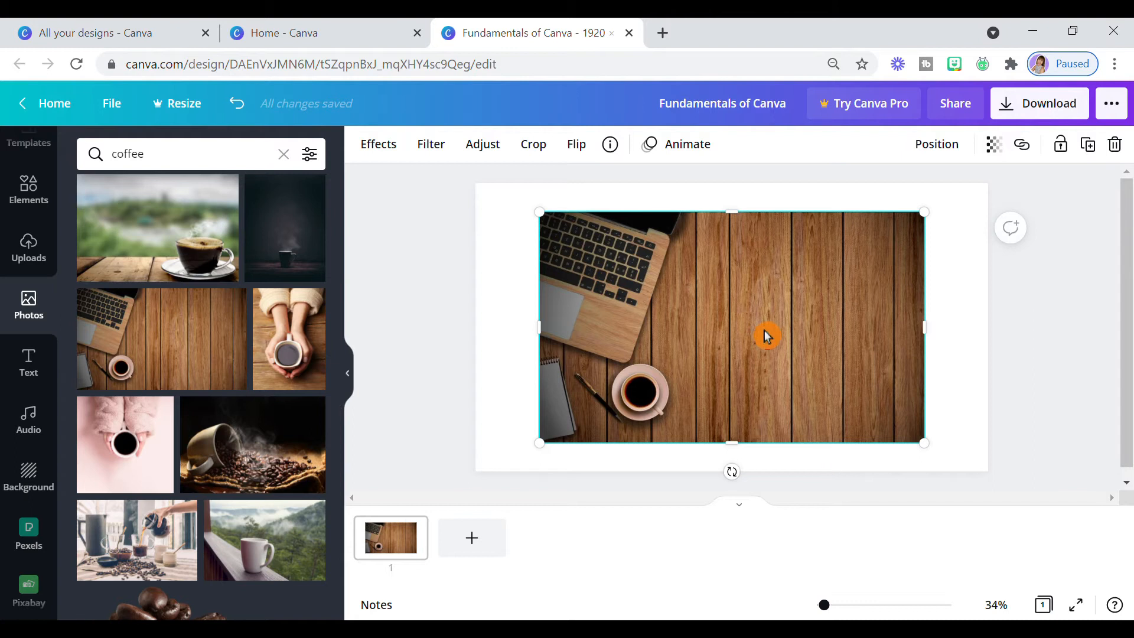
- Align the wooden desk photo with the page's top-left corner and enlarge it to cover the whole page
{"action": "left_click_drag", "start_coordinate": [795, 328], "coordinate": [703, 305]}
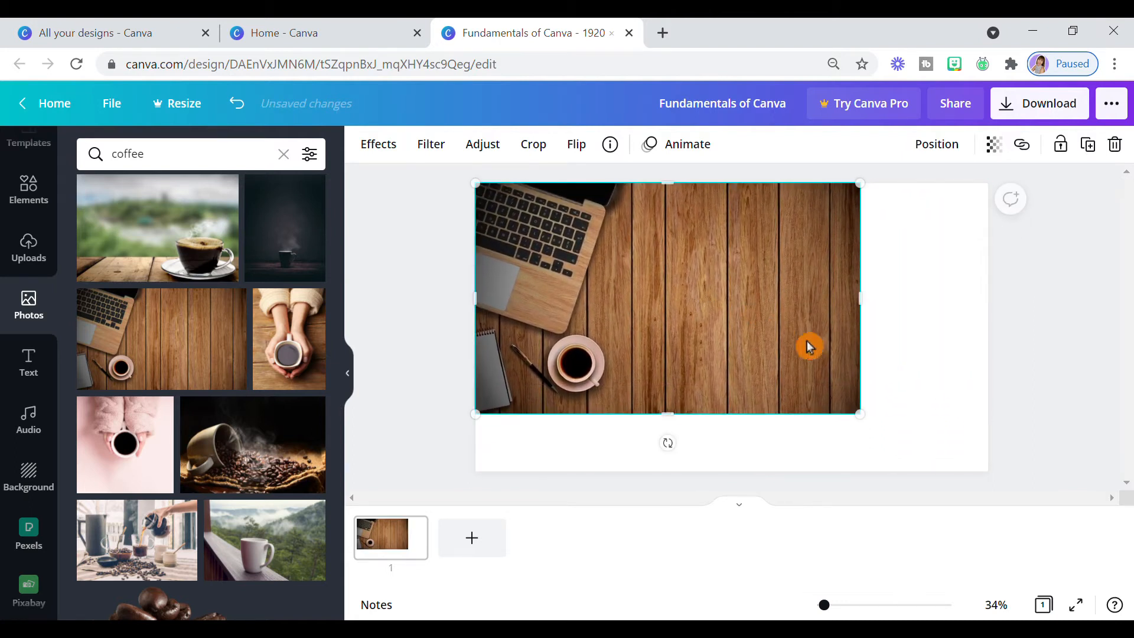
{"action": "left_click_drag", "start_coordinate": [868, 420], "coordinate": [1012, 470]}
{"action": "left_click", "coordinate": [939, 405]}
{"action": "left_click_drag", "start_coordinate": [936, 405], "coordinate": [934, 397]}
{"action": "left_click", "coordinate": [1038, 425]}
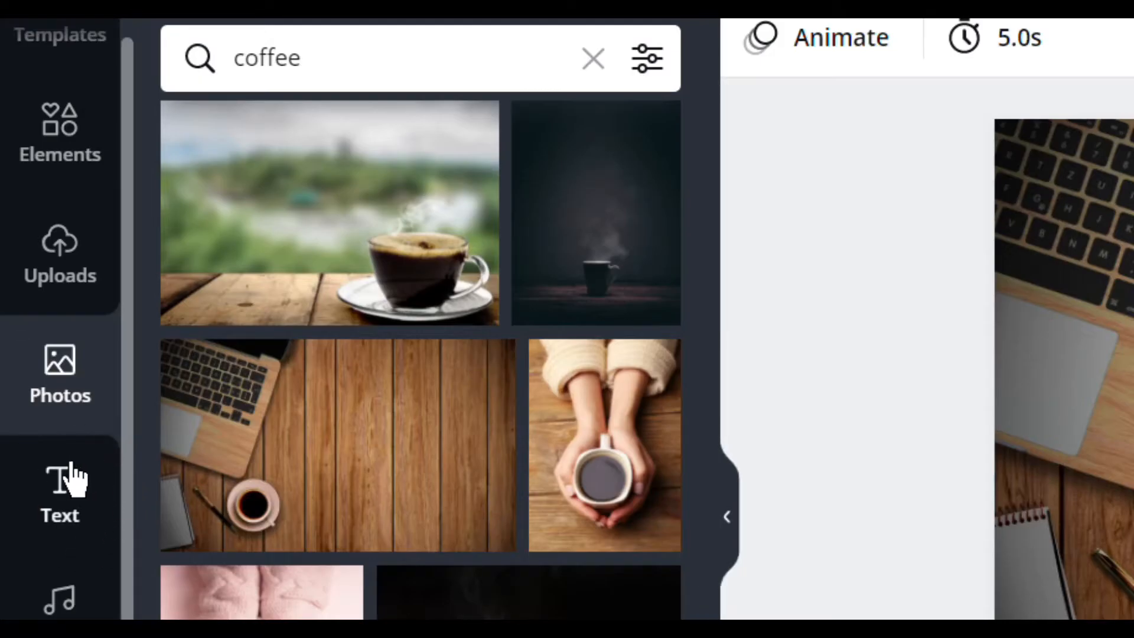
- Browse the text styles and the ready-made font combinations
{"action": "left_click", "coordinate": [93, 526]}
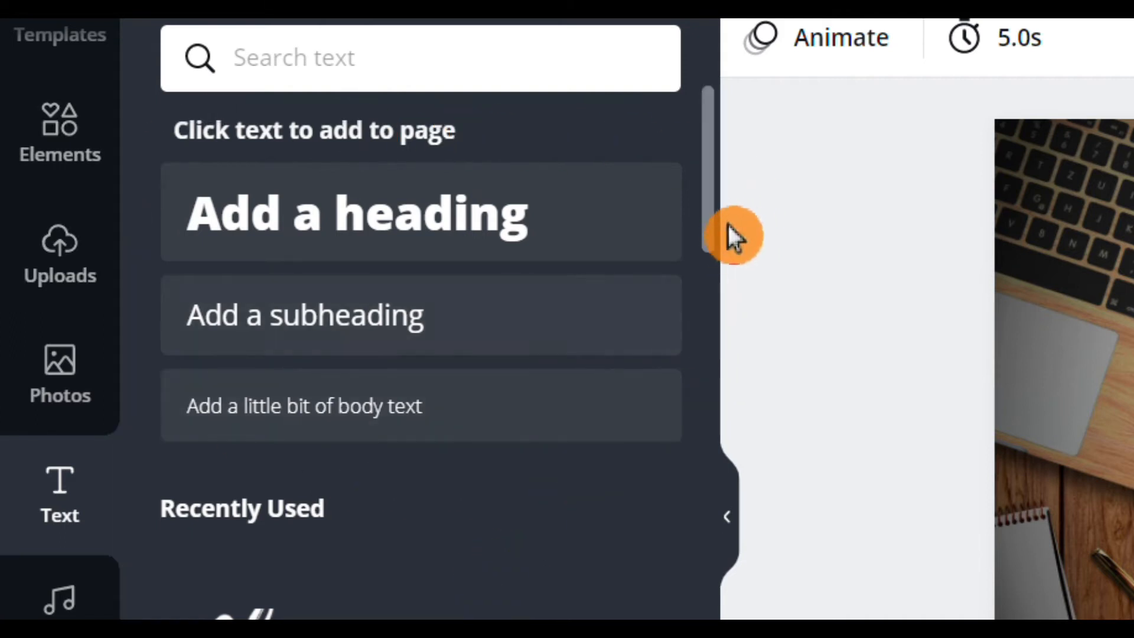
{"action": "left_click_drag", "start_coordinate": [729, 218], "coordinate": [723, 371]}
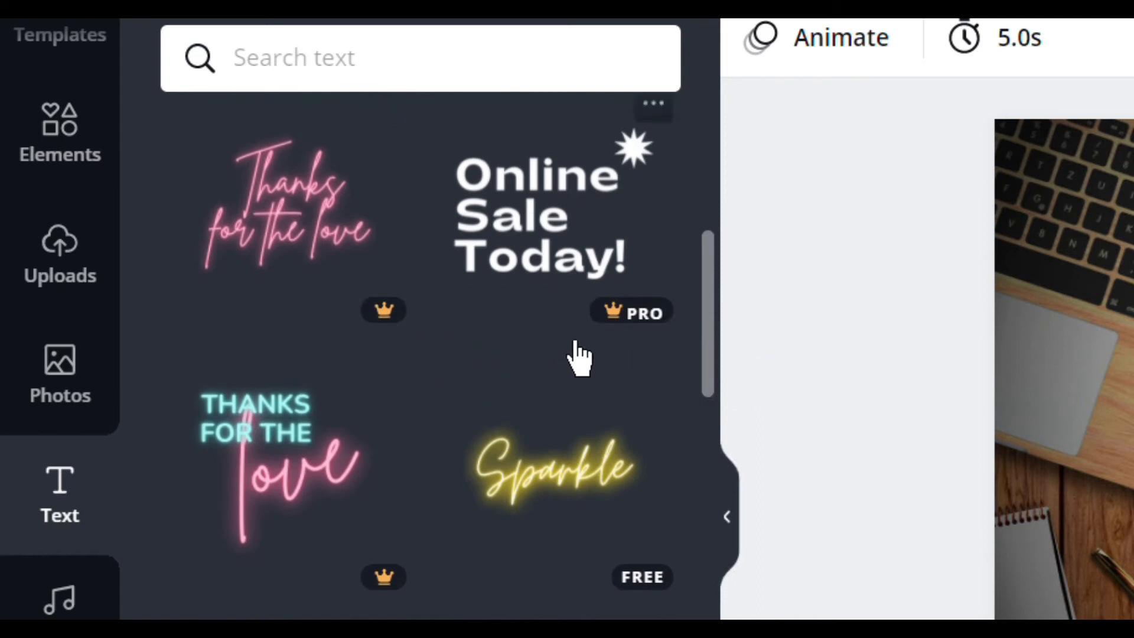
{"action": "left_click_drag", "start_coordinate": [746, 413], "coordinate": [757, 171]}
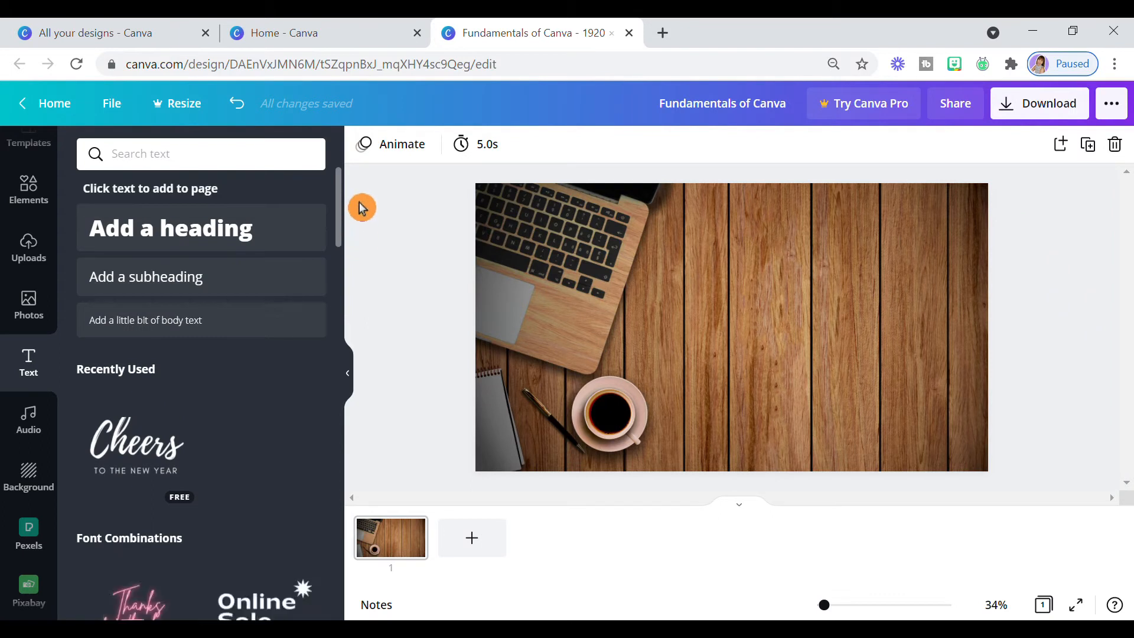
- Add a heading reading "Remotework Pixie" and move it to the upper part of the page
{"action": "left_click", "coordinate": [272, 249]}
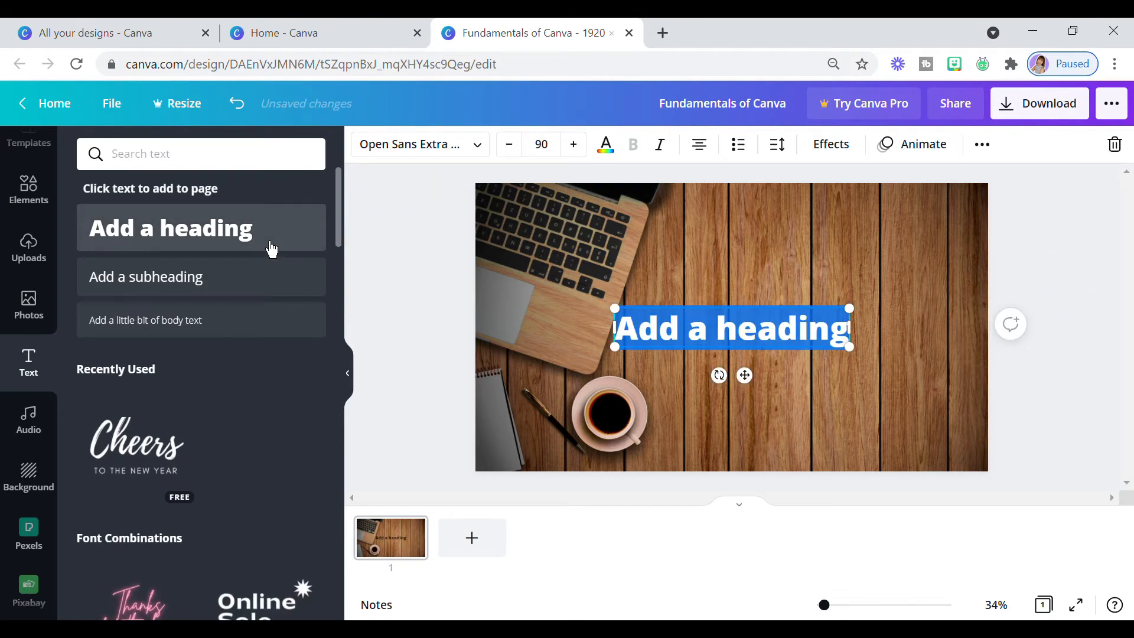
{"action": "type", "text": "R"}
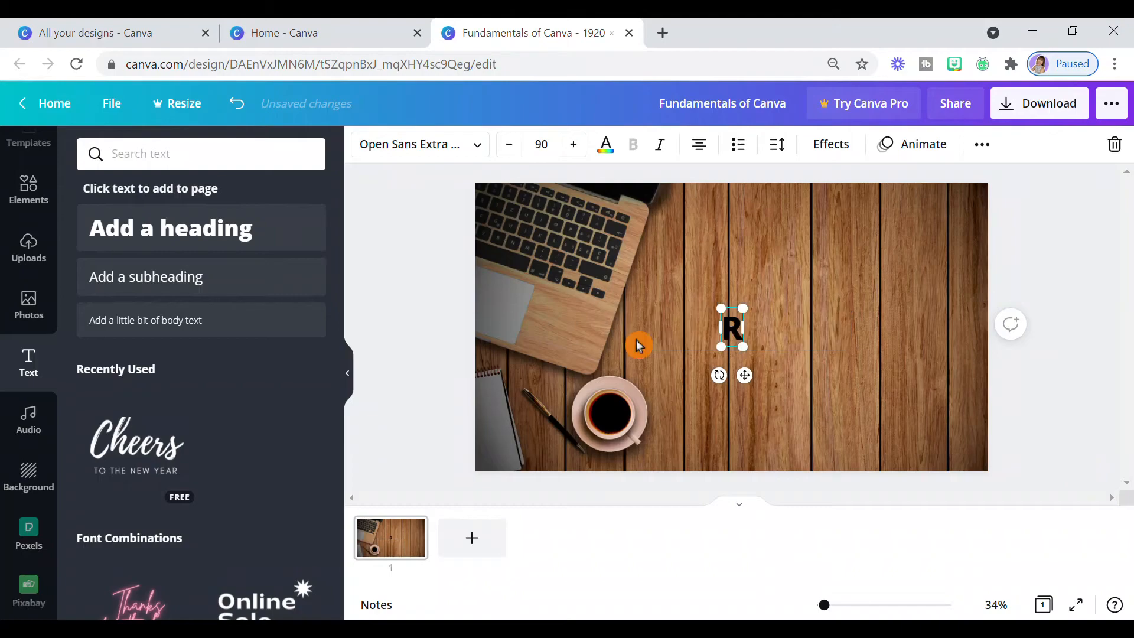
{"action": "type", "text": "emotework"}
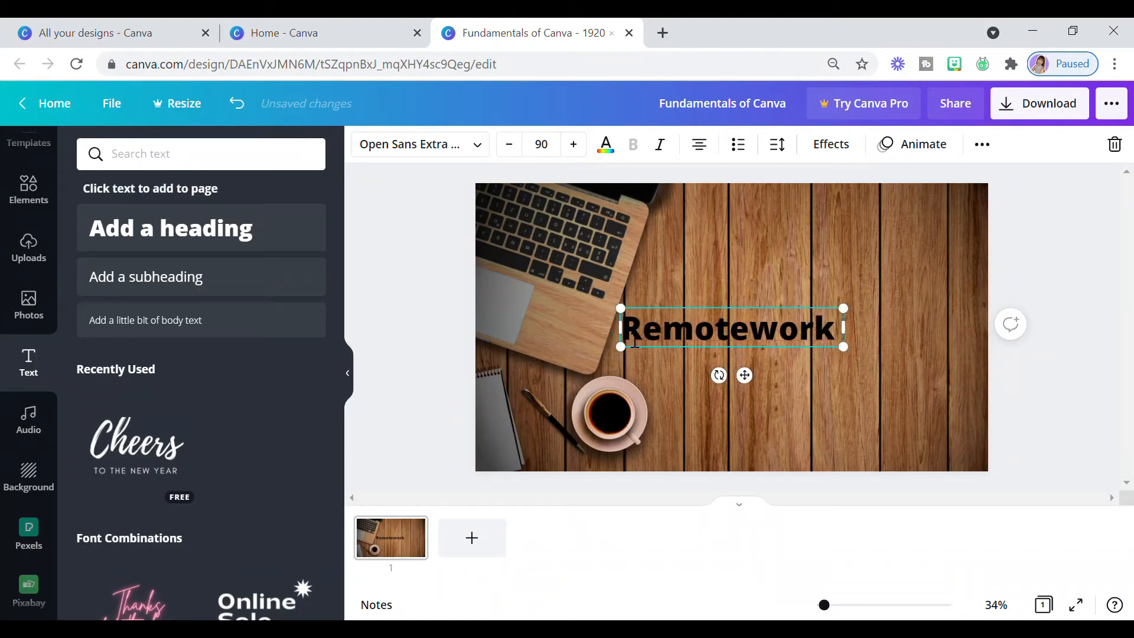
{"action": "type", "text": " Pixie"}
{"action": "left_click", "coordinate": [937, 372]}
{"action": "left_click", "coordinate": [870, 345]}
{"action": "left_click_drag", "start_coordinate": [759, 387], "coordinate": [790, 329]}
{"action": "left_click", "coordinate": [759, 380]}
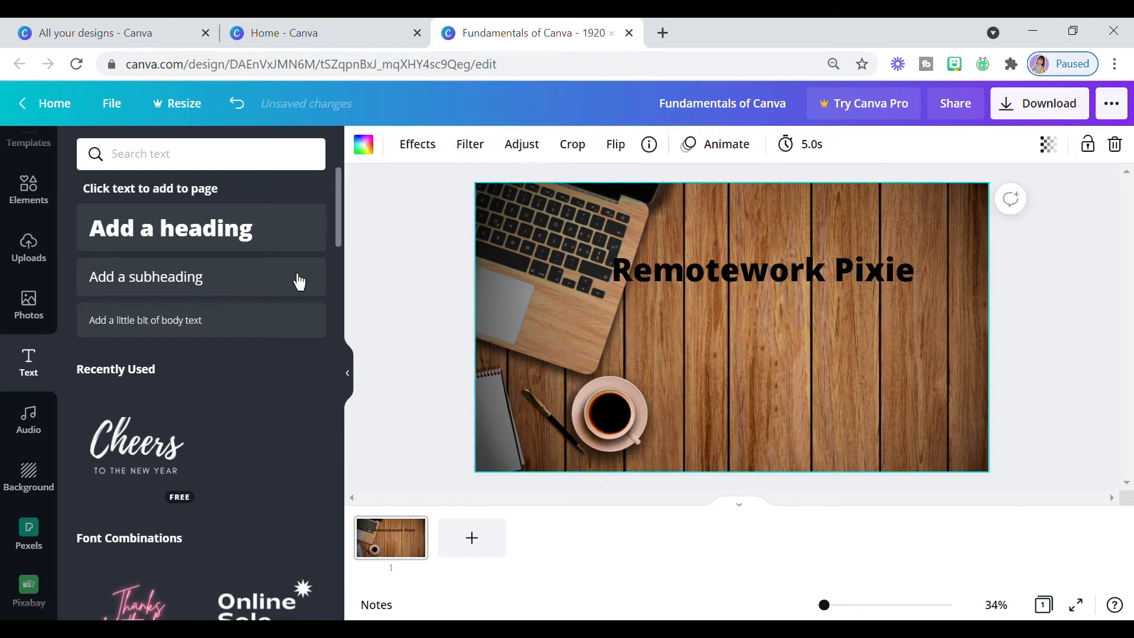
- Add a body text reading "Canva Tutorials" and position it just below the heading
{"action": "left_click", "coordinate": [217, 321]}
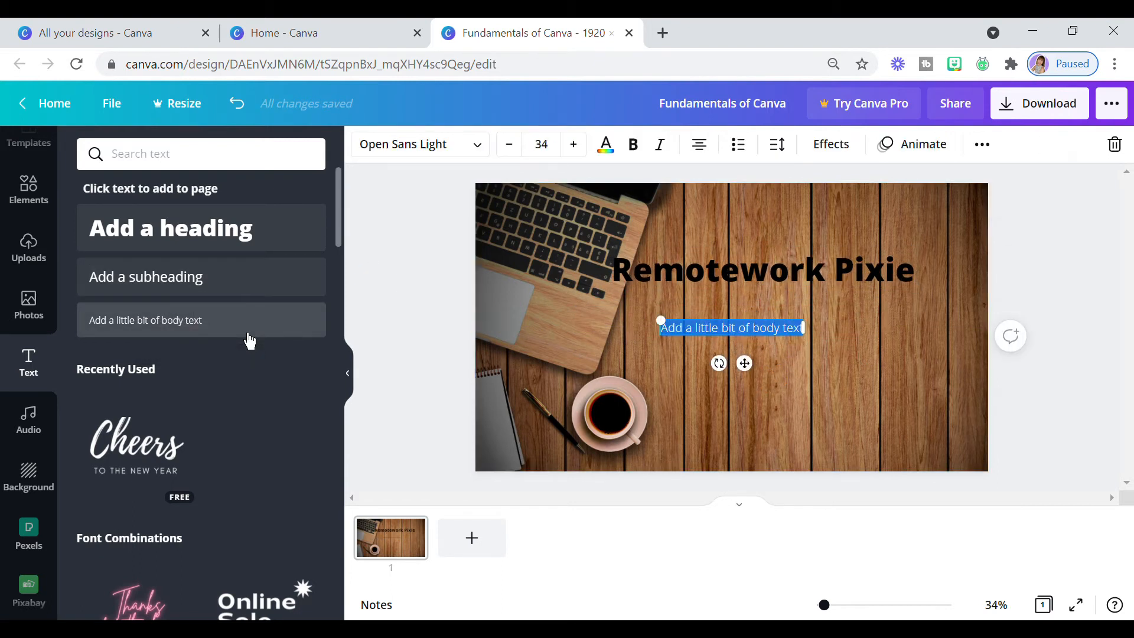
{"action": "key", "text": "BackSpace"}
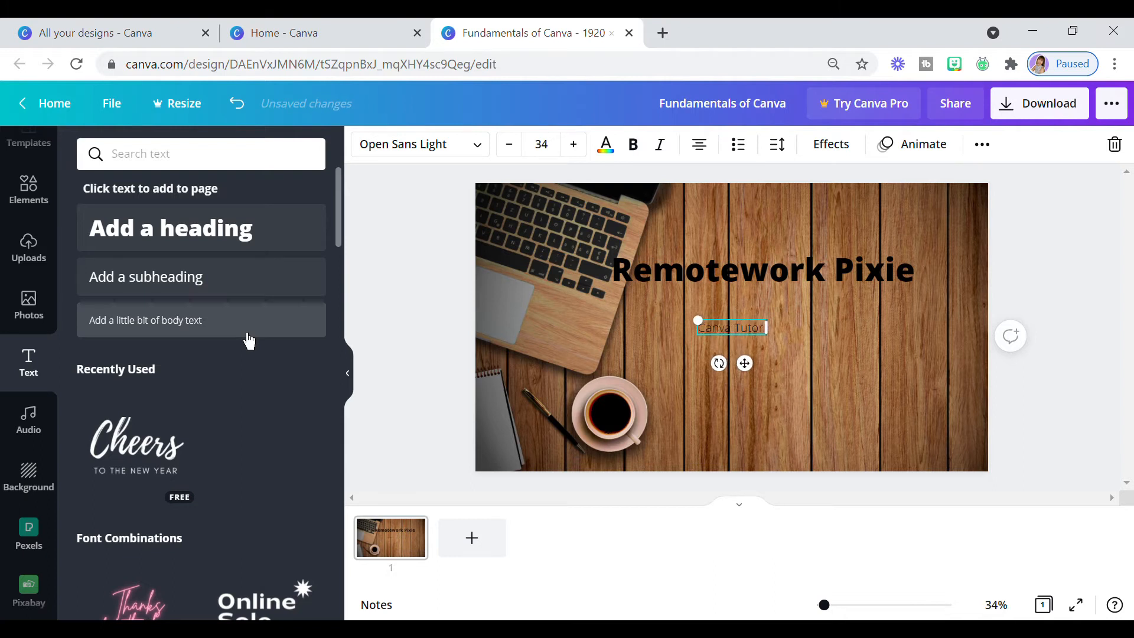
{"action": "type", "text": "Canva Tutorials"}
{"action": "key", "text": "Return"}
{"action": "key", "text": "BackSpace"}
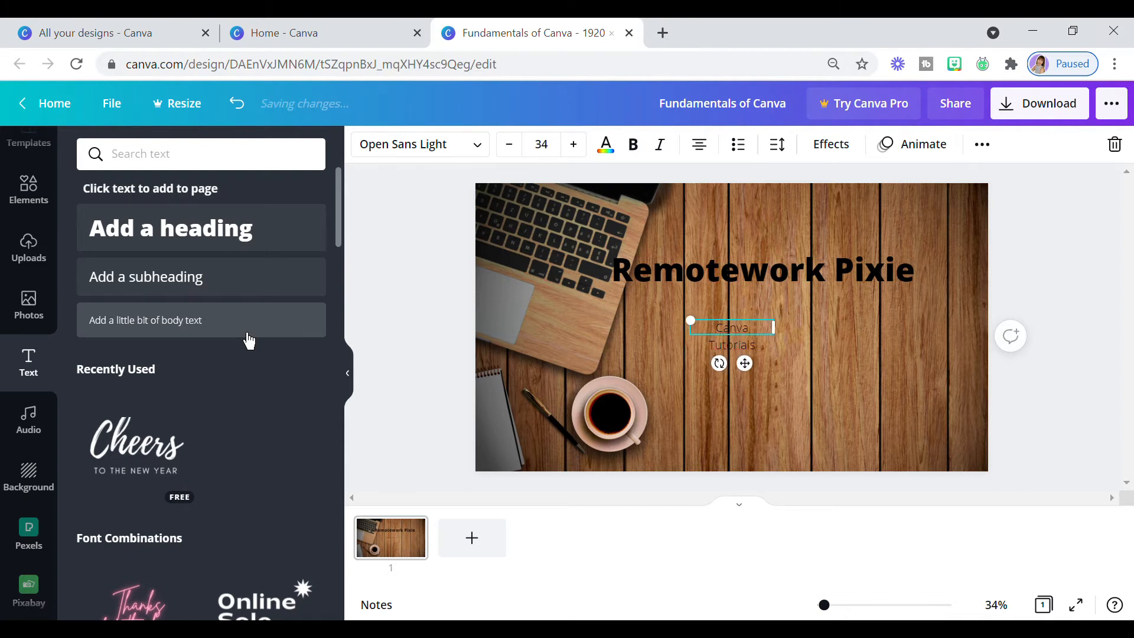
{"action": "left_click", "coordinate": [824, 417]}
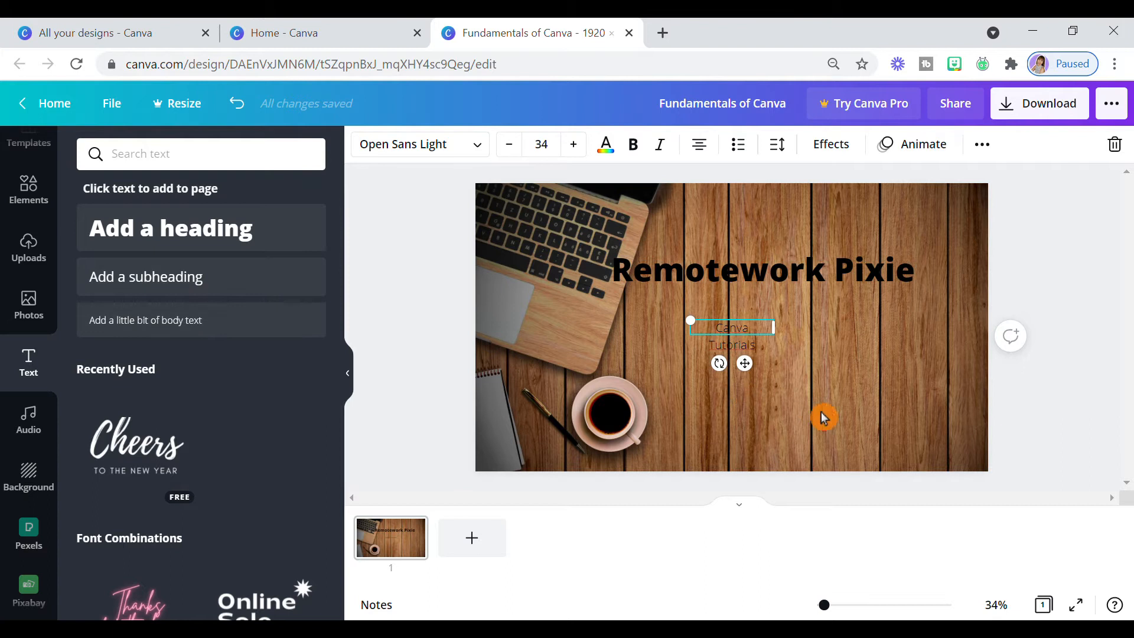
{"action": "left_click", "coordinate": [779, 344]}
{"action": "left_click_drag", "start_coordinate": [752, 369], "coordinate": [768, 362]}
- Search the fonts for "poppins" and set the "Remotework Pixie" heading in Poppins Bold
{"action": "left_click", "coordinate": [869, 281]}
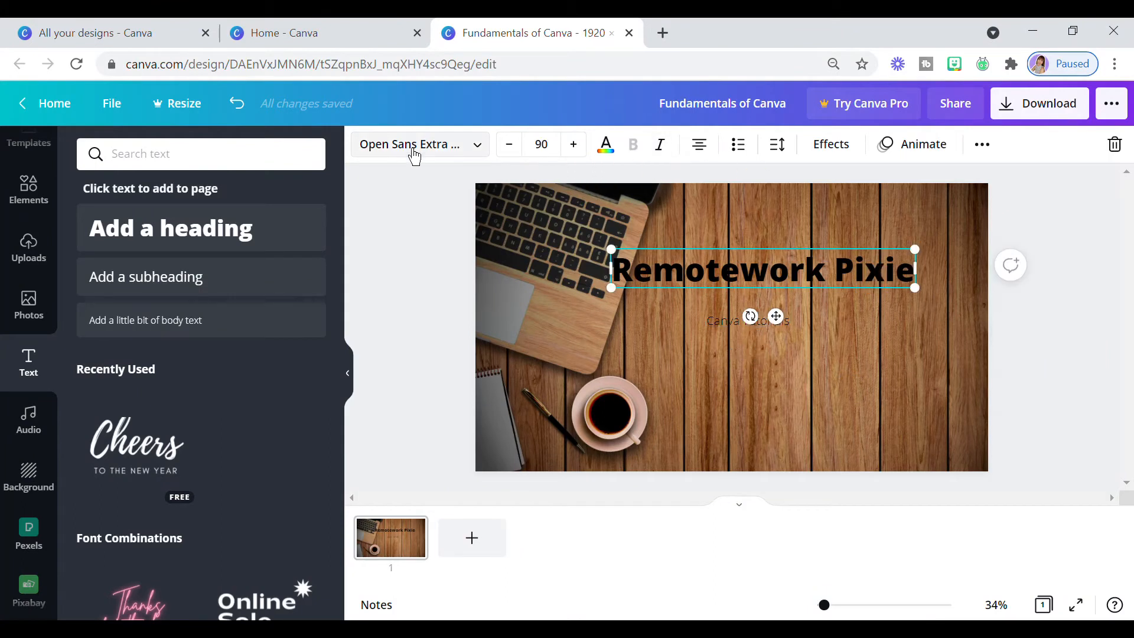
{"action": "left_click", "coordinate": [489, 154]}
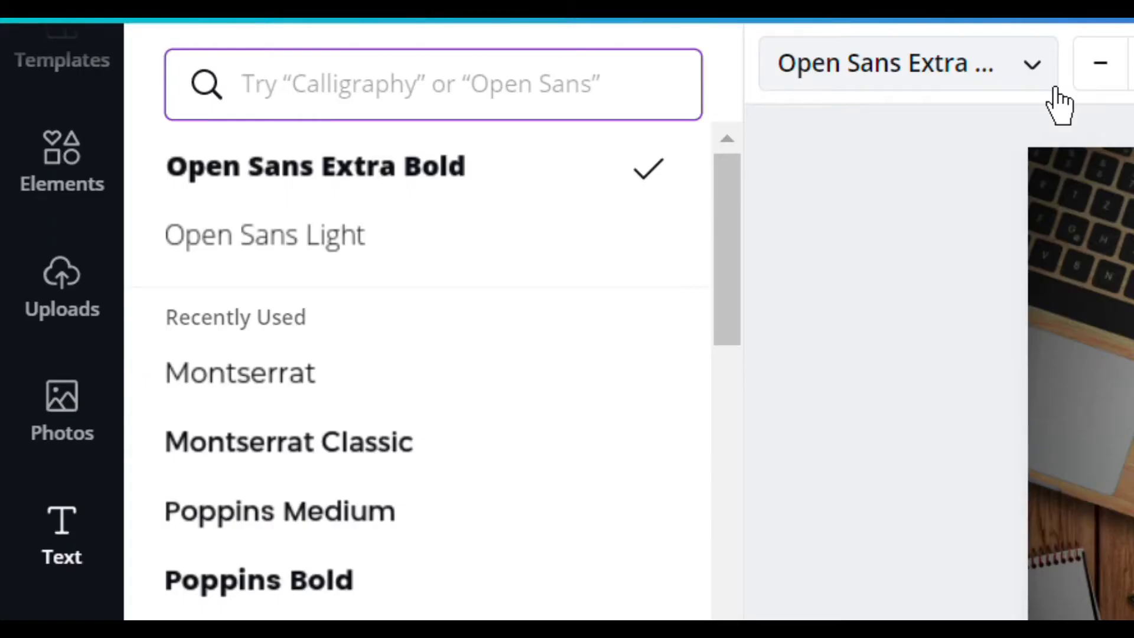
{"action": "left_click", "coordinate": [658, 96]}
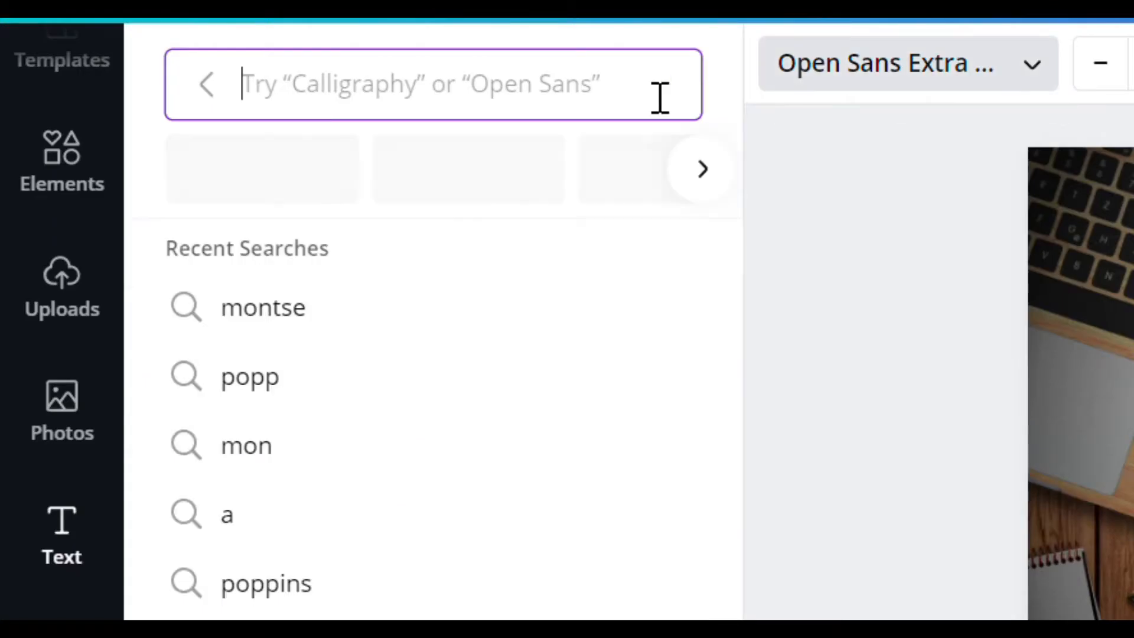
{"action": "type", "text": "poppins"}
{"action": "left_click", "coordinate": [366, 246]}
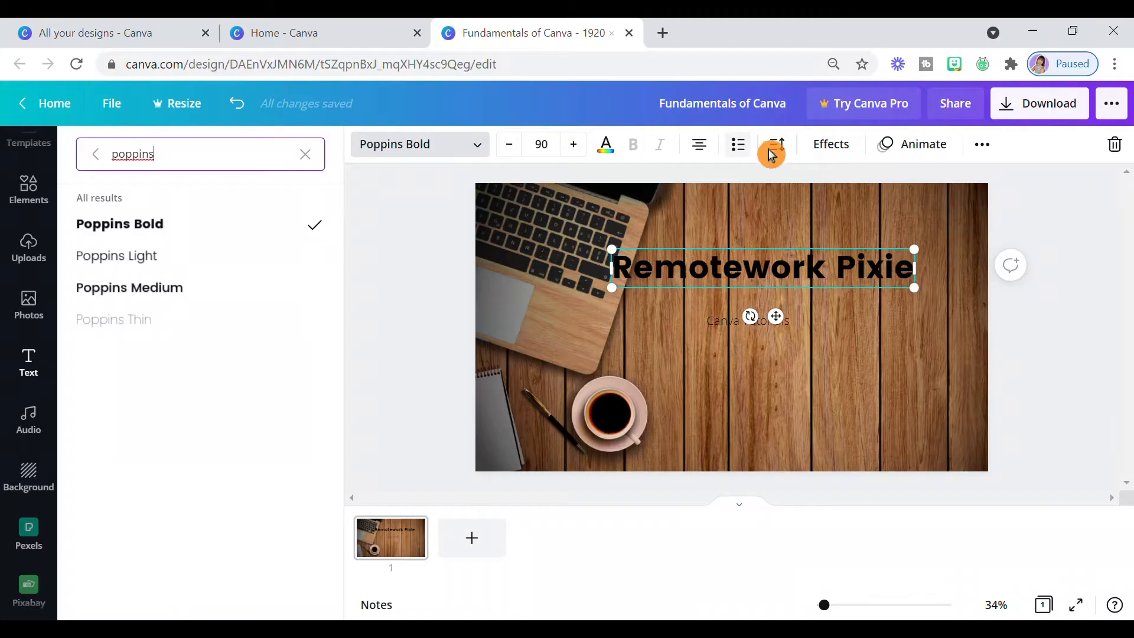
- Apply a Shadow effect to the heading with offset 59, direction -140, transparency 37 and a light grey colour
{"action": "left_click", "coordinate": [831, 145]}
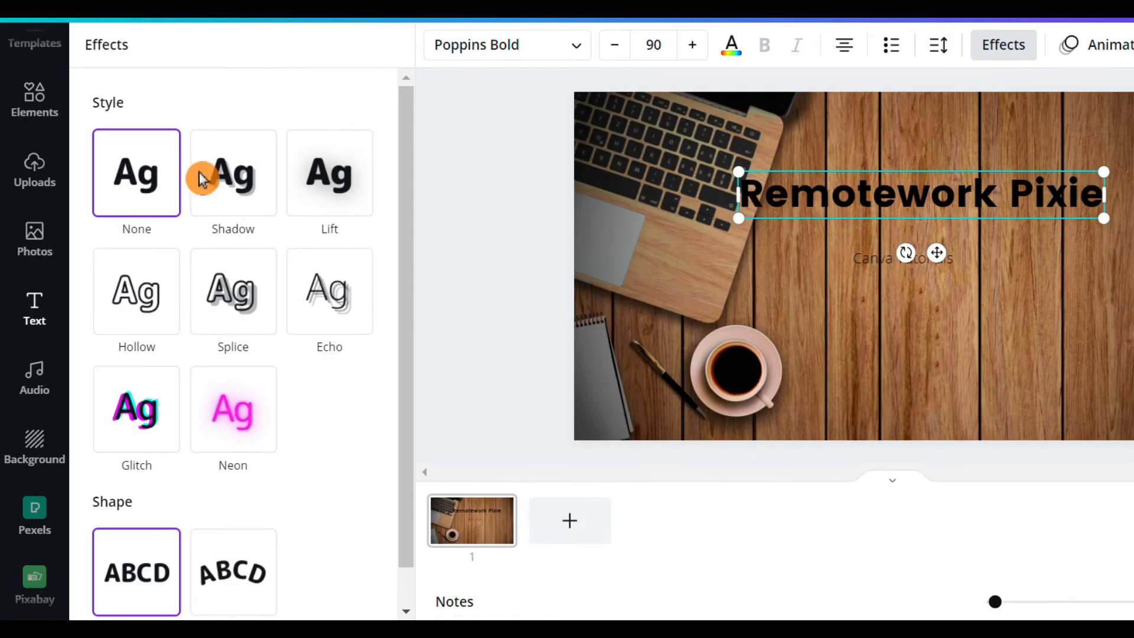
{"action": "left_click", "coordinate": [245, 202]}
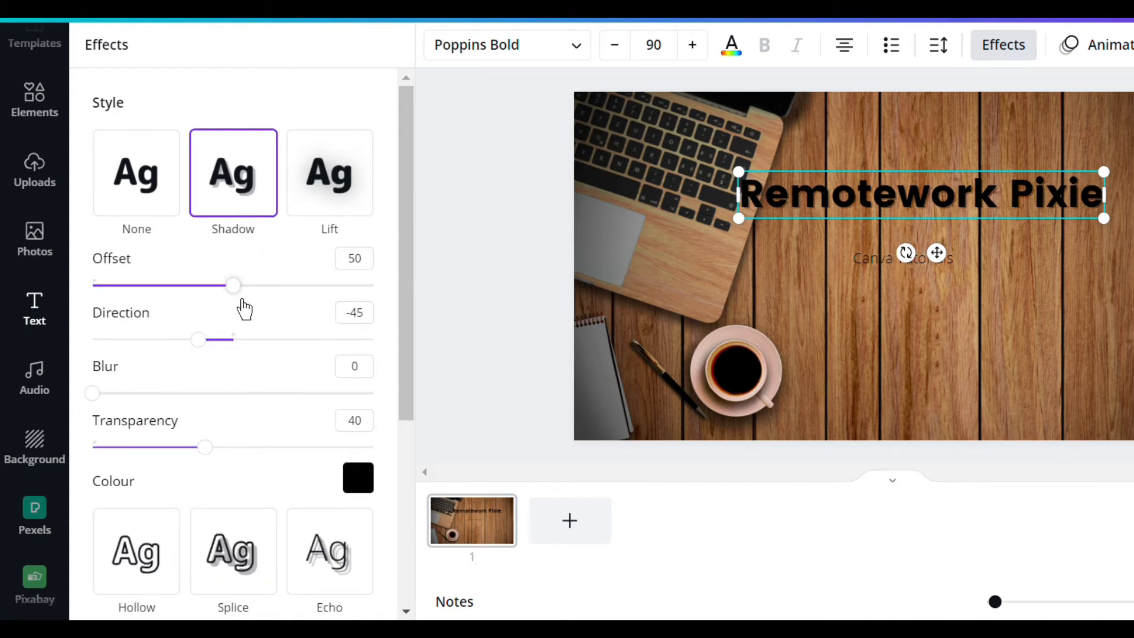
{"action": "left_click_drag", "start_coordinate": [249, 309], "coordinate": [272, 319]}
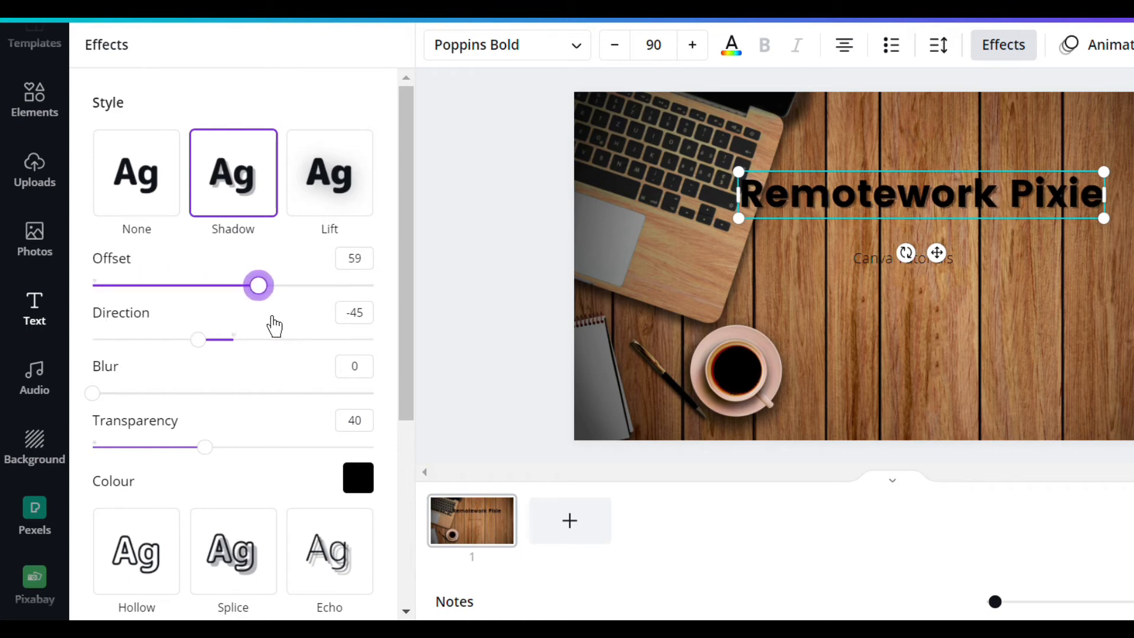
{"action": "left_click_drag", "start_coordinate": [198, 340], "coordinate": [137, 354]}
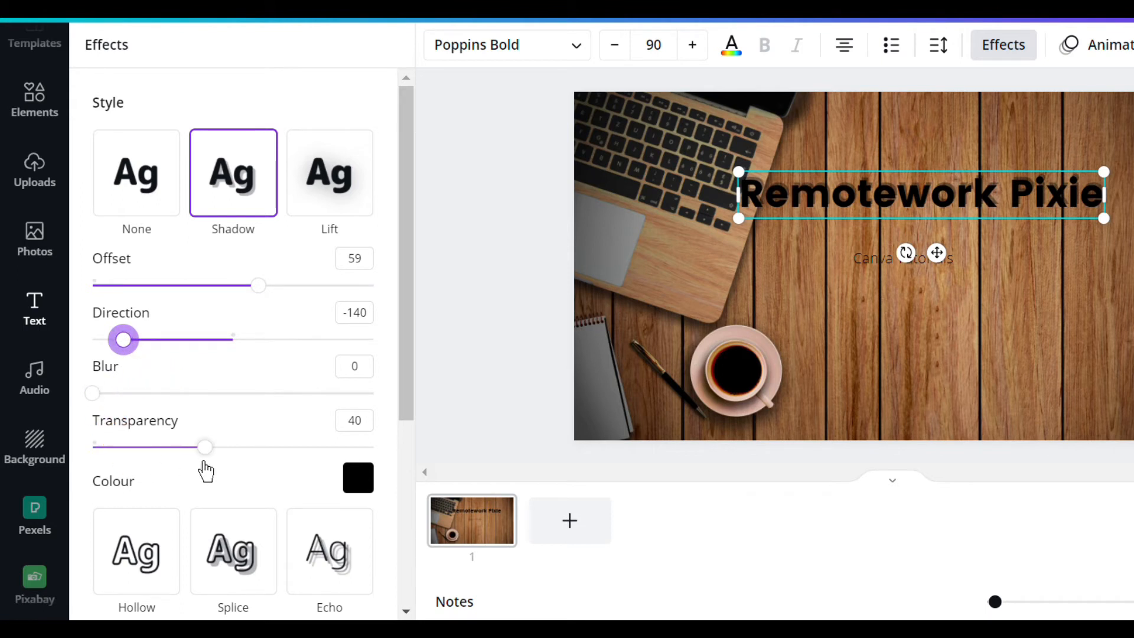
{"action": "mouse_move", "coordinate": [217, 468]}
{"action": "left_mouse_down"}
{"action": "mouse_move", "coordinate": [299, 466]}
{"action": "mouse_move", "coordinate": [210, 463]}
{"action": "left_mouse_up"}
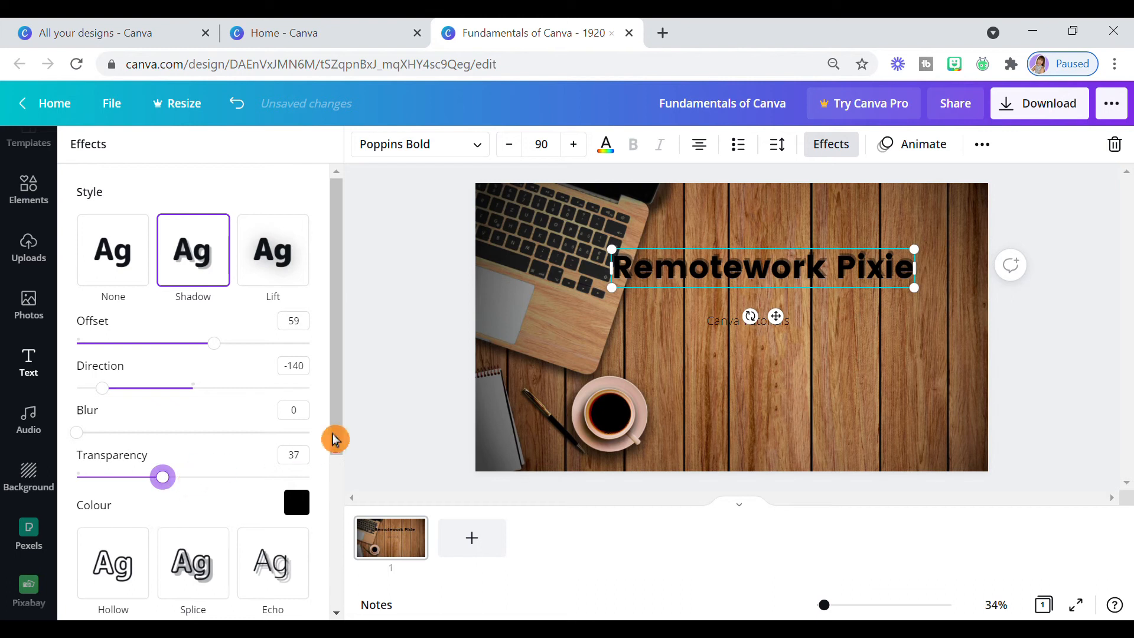
{"action": "left_click_drag", "start_coordinate": [335, 440], "coordinate": [345, 466]}
{"action": "left_click", "coordinate": [308, 450]}
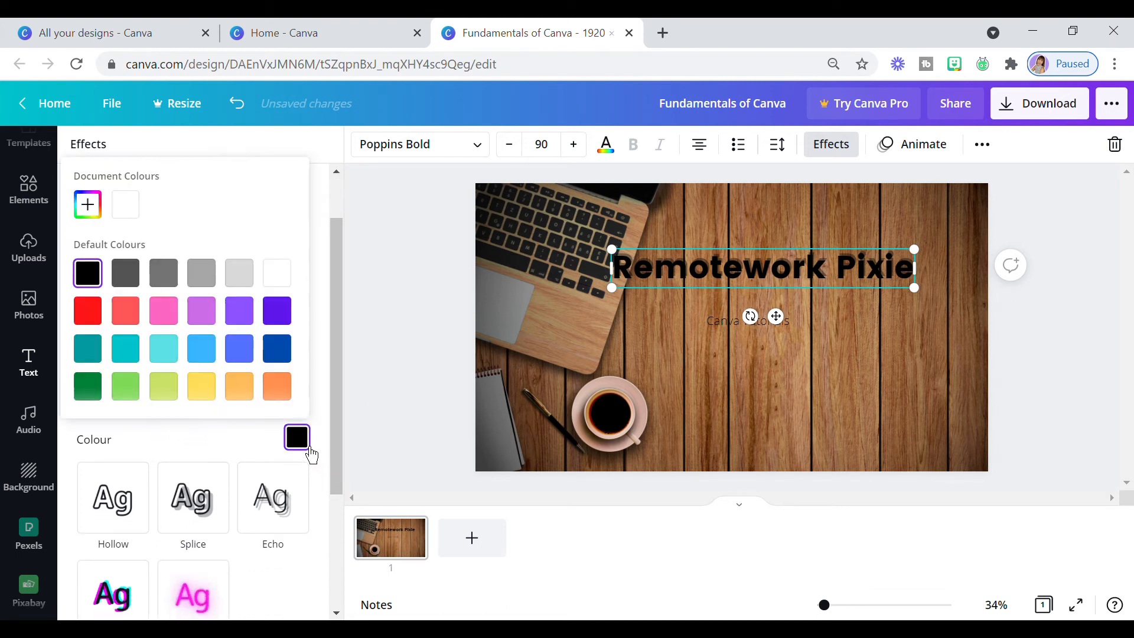
{"action": "left_click", "coordinate": [253, 287]}
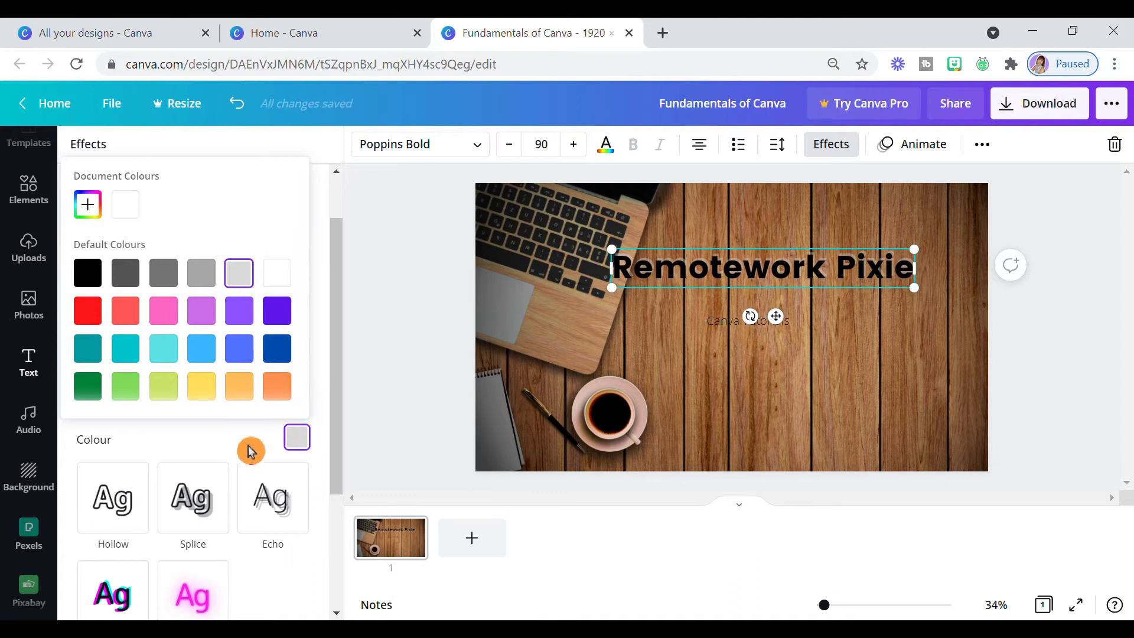
- Give the heading a Curve shape with a curve value of 13
{"action": "left_click_drag", "start_coordinate": [331, 423], "coordinate": [331, 562]}
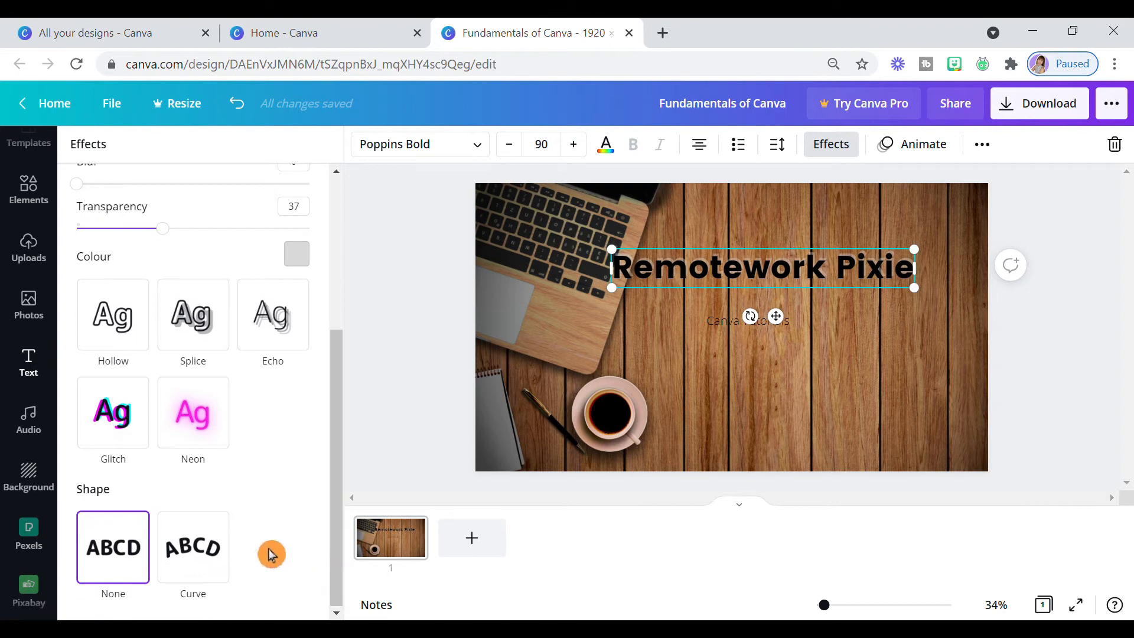
{"action": "left_click", "coordinate": [208, 580]}
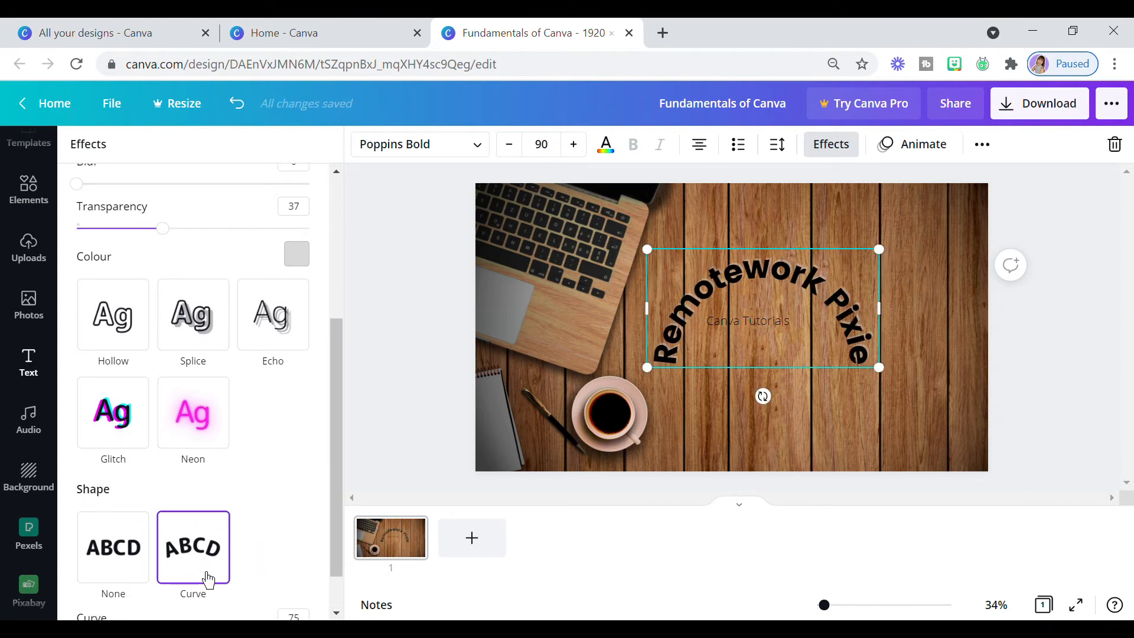
{"action": "scroll", "coordinate": [297, 550], "scroll_direction": "down", "scroll_amount": 1}
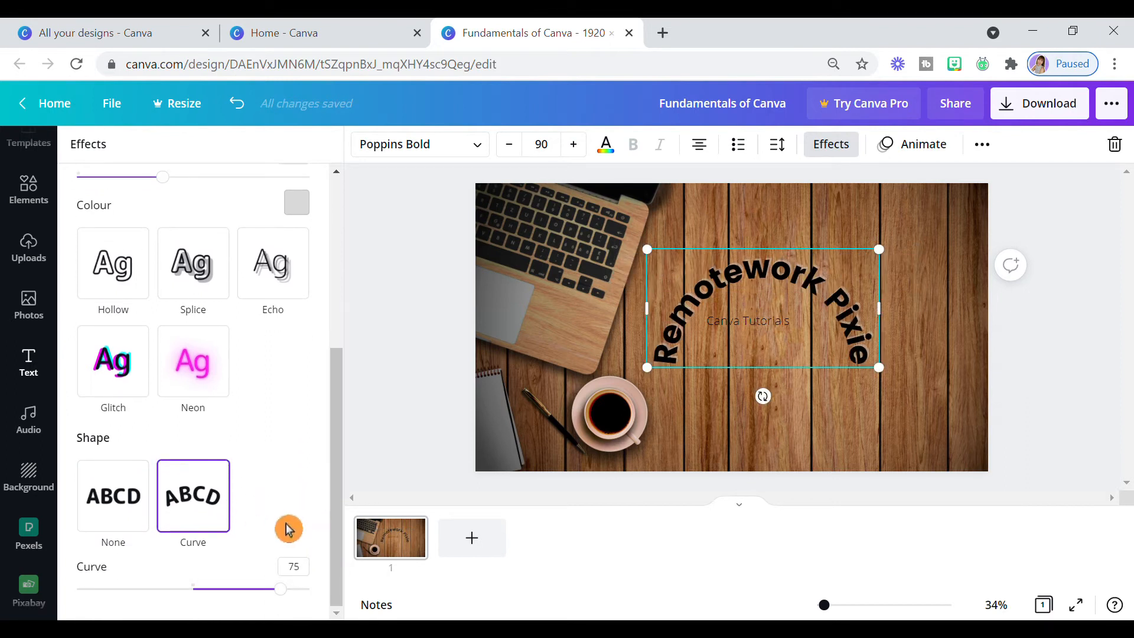
{"action": "left_click_drag", "start_coordinate": [280, 589], "coordinate": [202, 588]}
{"action": "left_click_drag", "start_coordinate": [207, 588], "coordinate": [211, 588]}
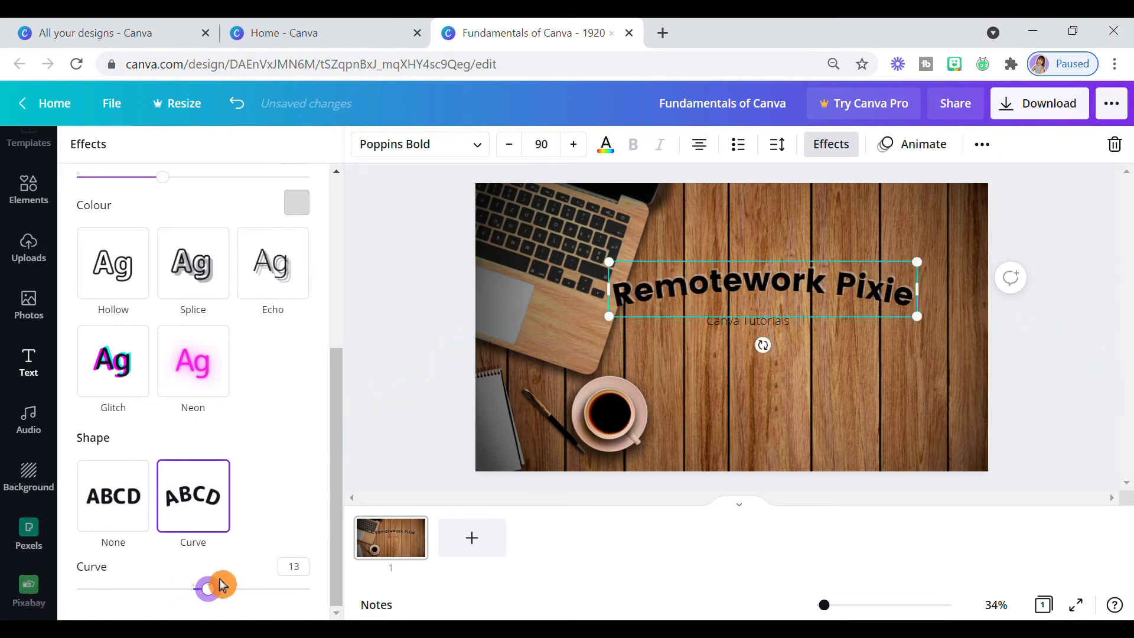
- Move the curved heading up over the empty wood area and place the "Canva Tutorials" text directly beneath it
{"action": "left_click", "coordinate": [779, 303]}
{"action": "left_click_drag", "start_coordinate": [845, 300], "coordinate": [881, 264]}
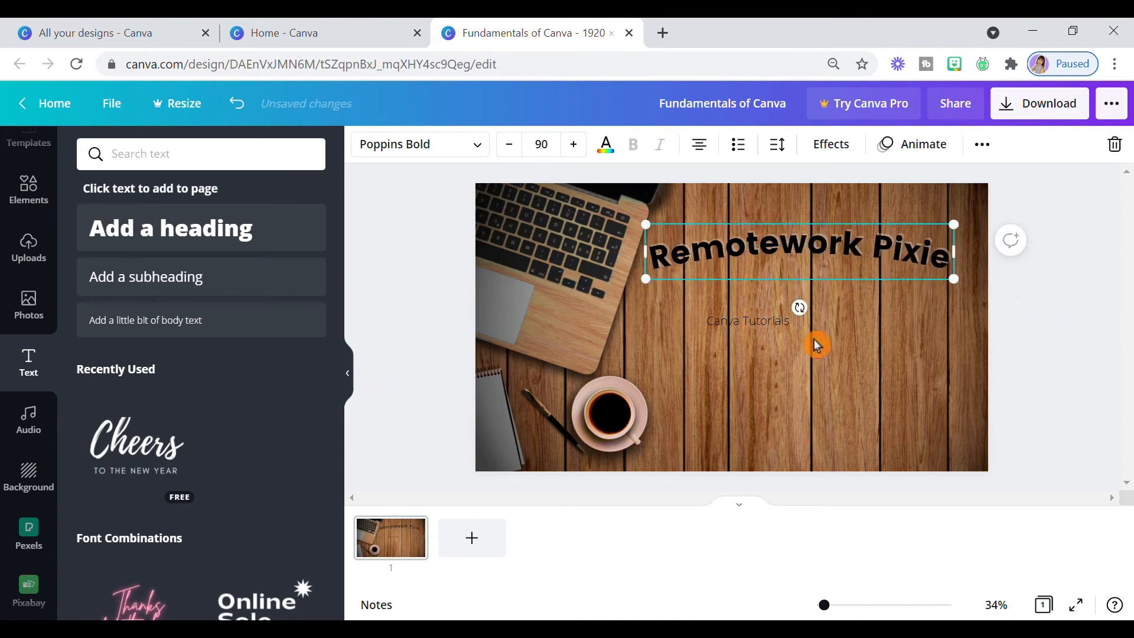
{"action": "left_click", "coordinate": [770, 334]}
{"action": "left_click_drag", "start_coordinate": [777, 370], "coordinate": [829, 325]}
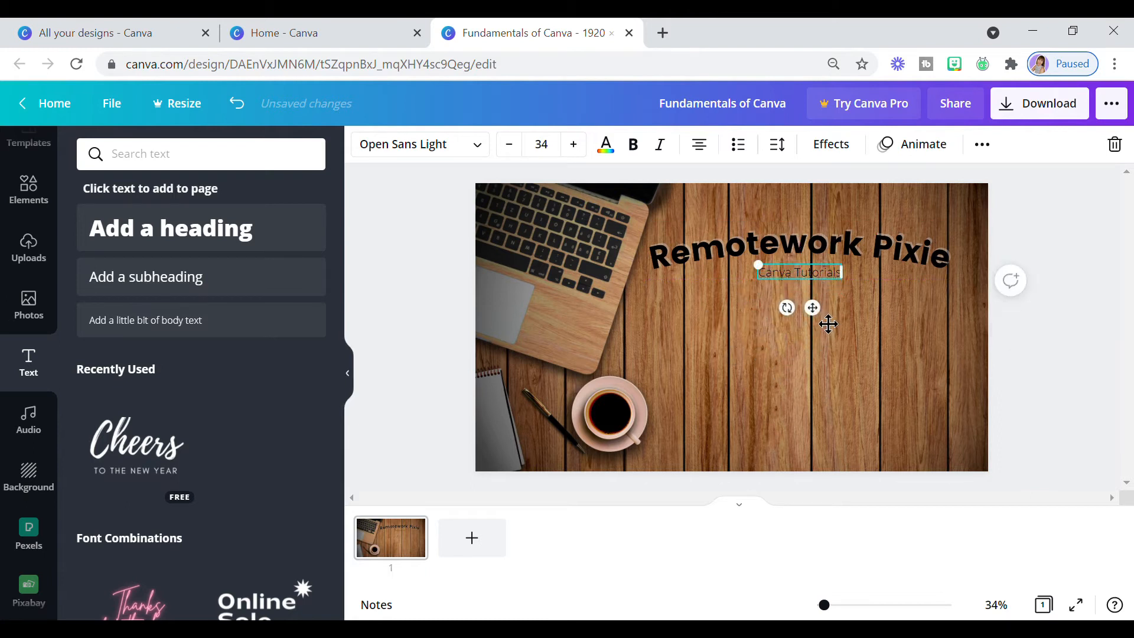
- Set the "Canva Tutorials" text in the Montserrat font and colour it white
{"action": "left_click", "coordinate": [489, 155]}
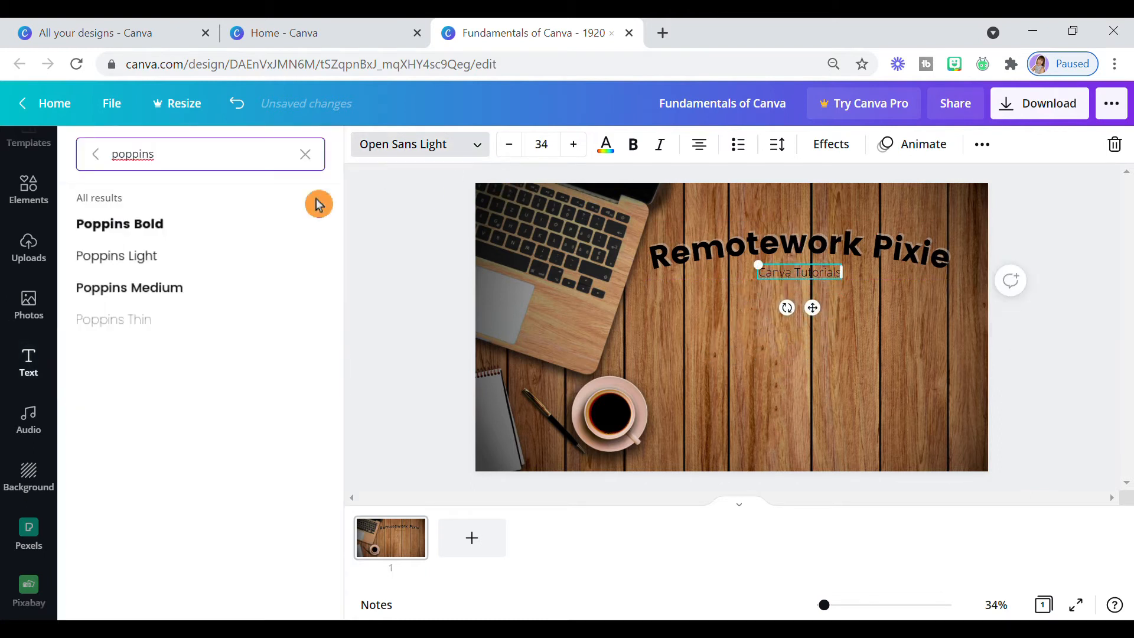
{"action": "key", "text": "BackSpace"}
{"action": "key", "text": "BackSpace"}
{"action": "key", "text": "BackSpace"}
{"action": "key", "text": "BackSpace"}
{"action": "key", "text": "BackSpace"}
{"action": "key", "text": "BackSpace"}
{"action": "key", "text": "BackSpace"}
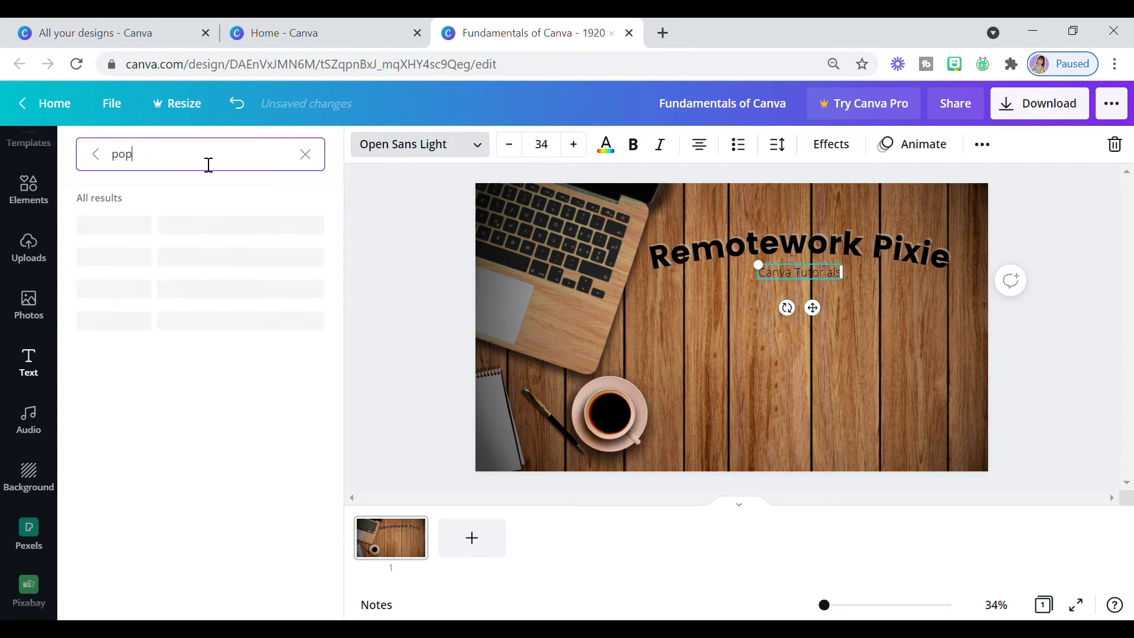
{"action": "type", "text": "mons"}
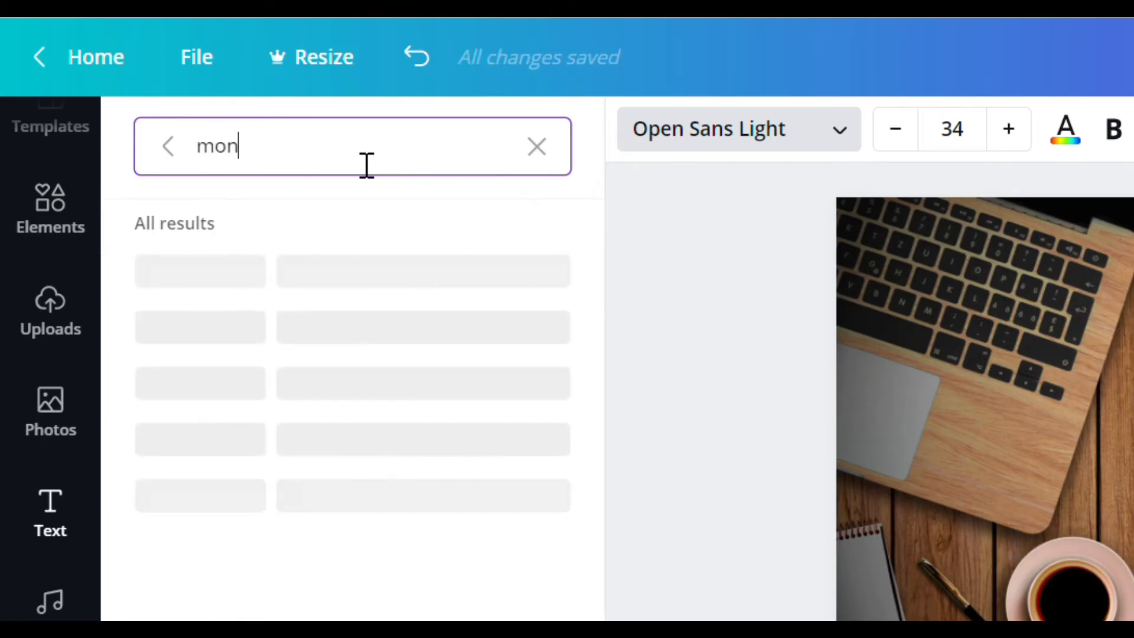
{"action": "type", "text": "tse"}
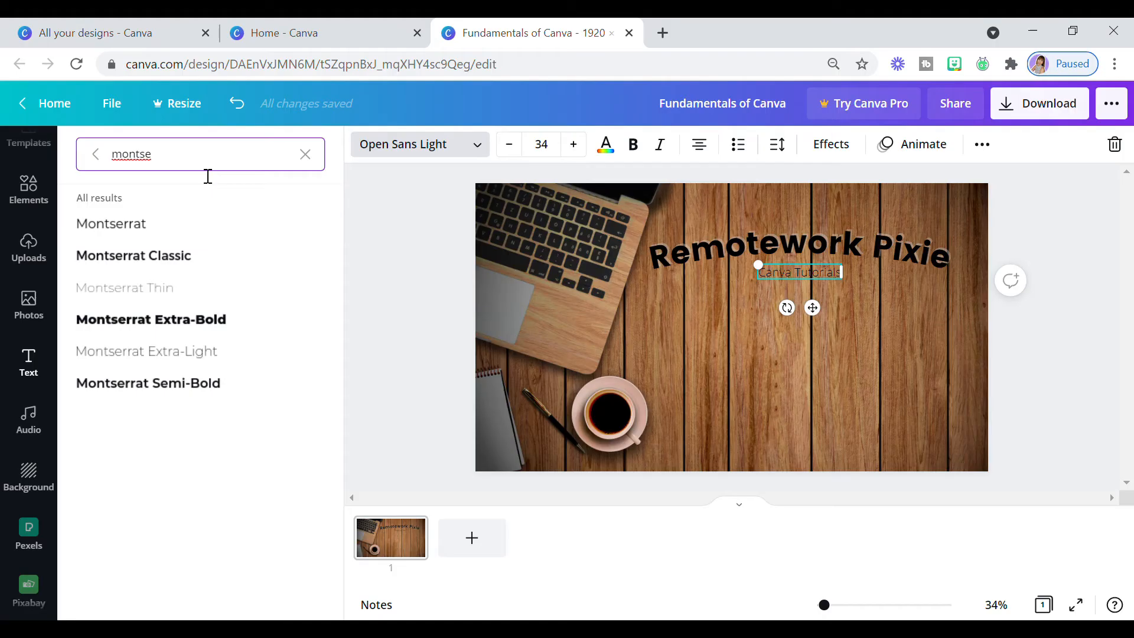
{"action": "left_click", "coordinate": [204, 232]}
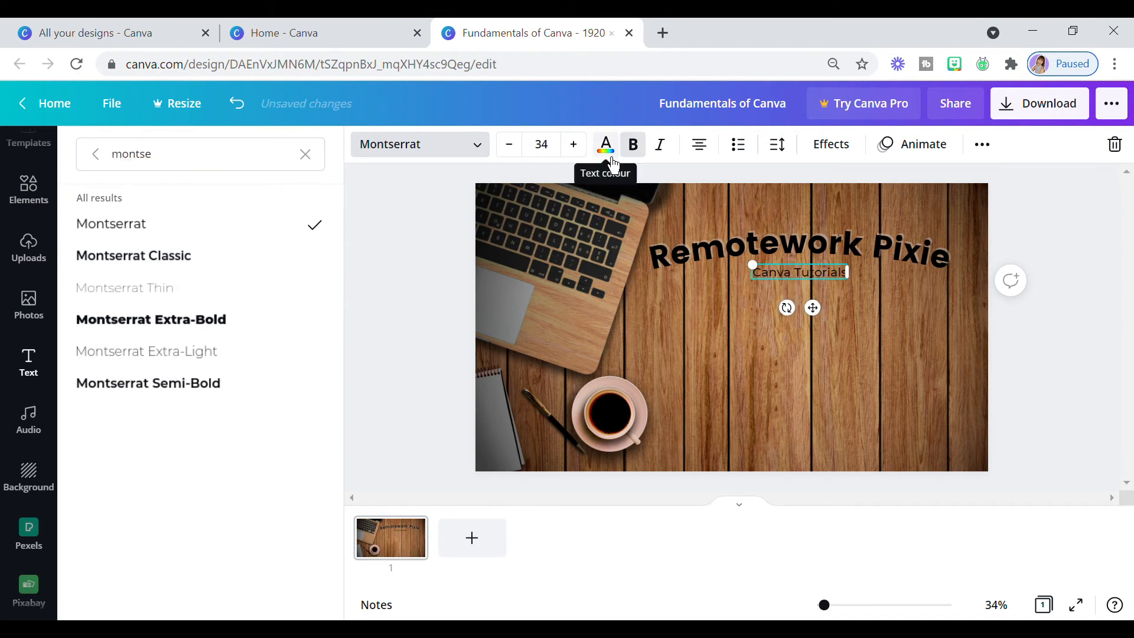
{"action": "left_click", "coordinate": [612, 160]}
{"action": "left_click", "coordinate": [179, 227]}
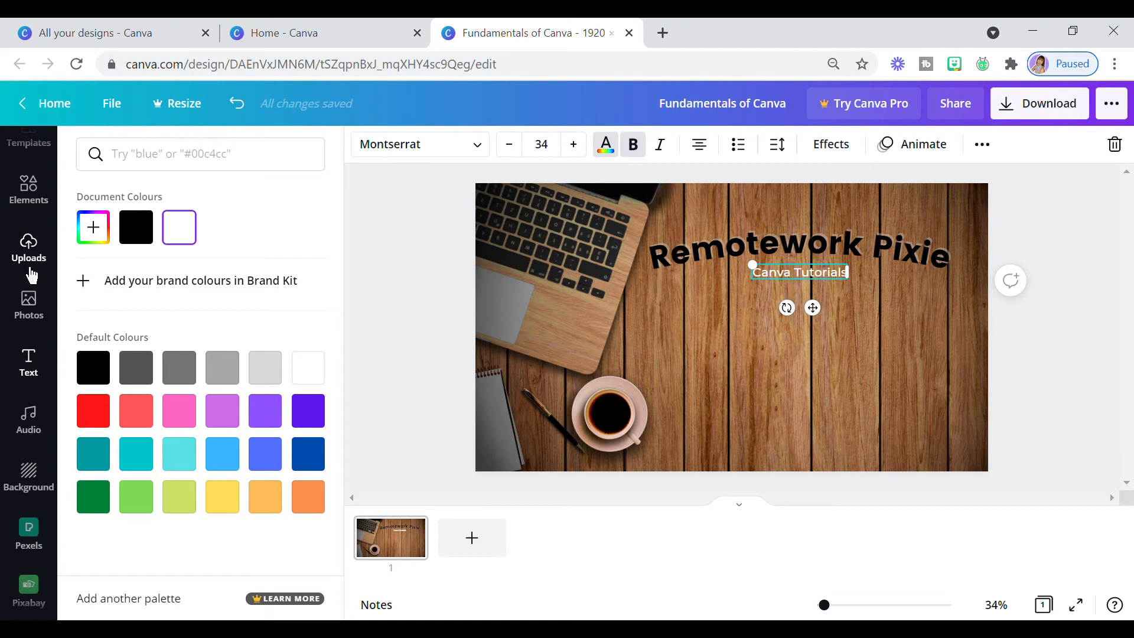
- Add a square from Lines & Shapes, flatten it into a banner, and place it behind the "Canva Tutorials" text
{"action": "left_click", "coordinate": [29, 190]}
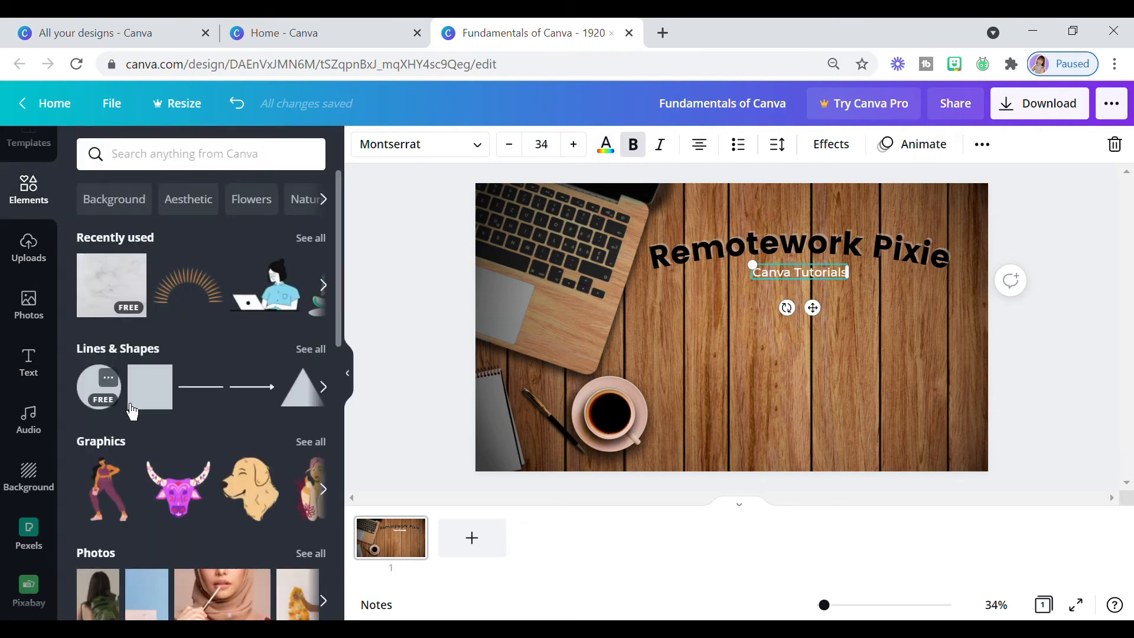
{"action": "left_click", "coordinate": [317, 360]}
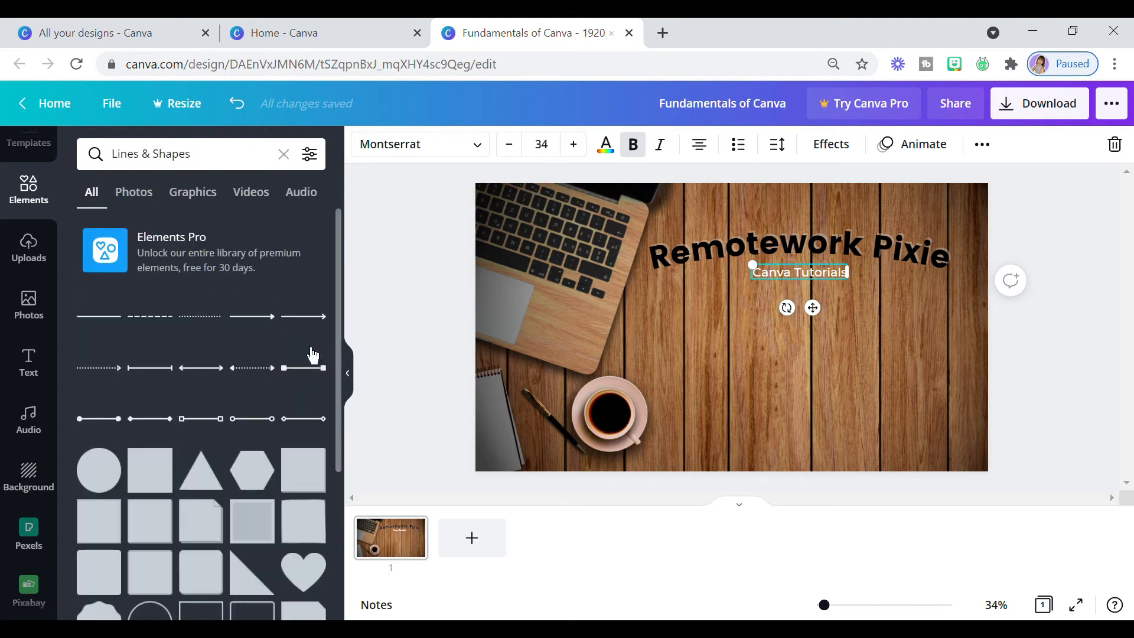
{"action": "scroll", "coordinate": [313, 354], "scroll_direction": "down", "scroll_amount": 3}
{"action": "scroll", "coordinate": [311, 356], "scroll_direction": "down", "scroll_amount": 5}
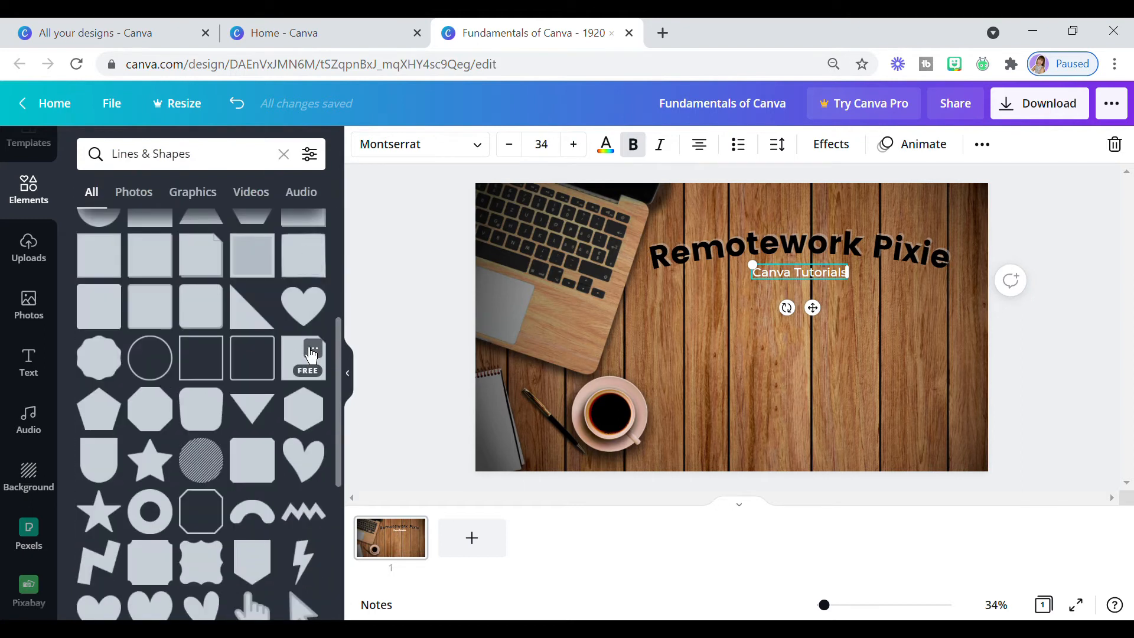
{"action": "scroll", "coordinate": [310, 355], "scroll_direction": "up", "scroll_amount": 5}
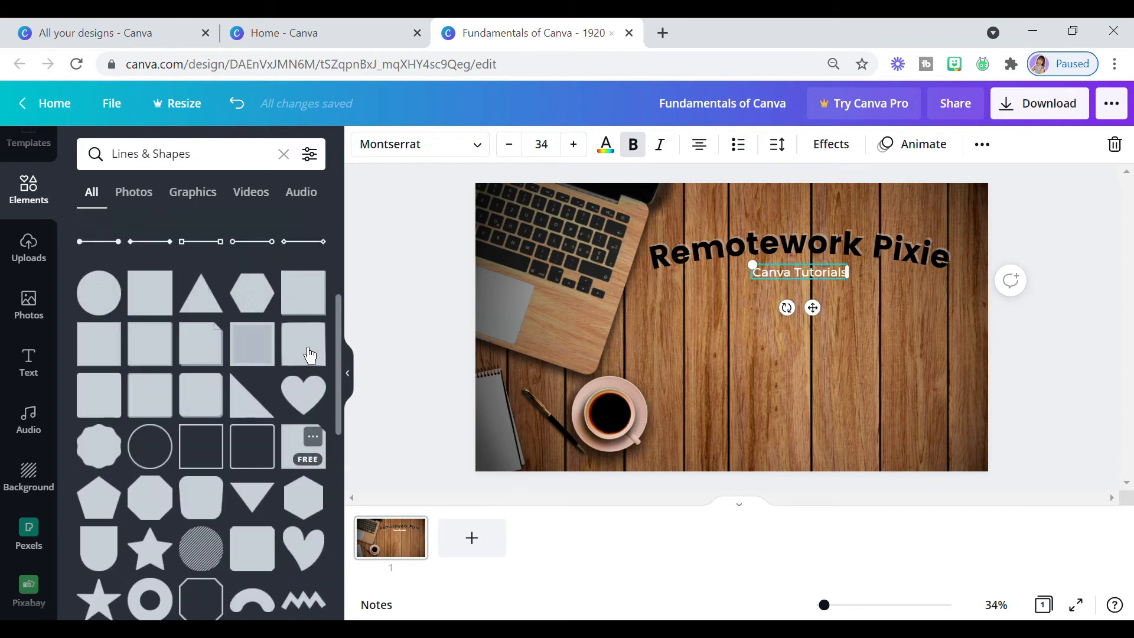
{"action": "left_click", "coordinate": [156, 301]}
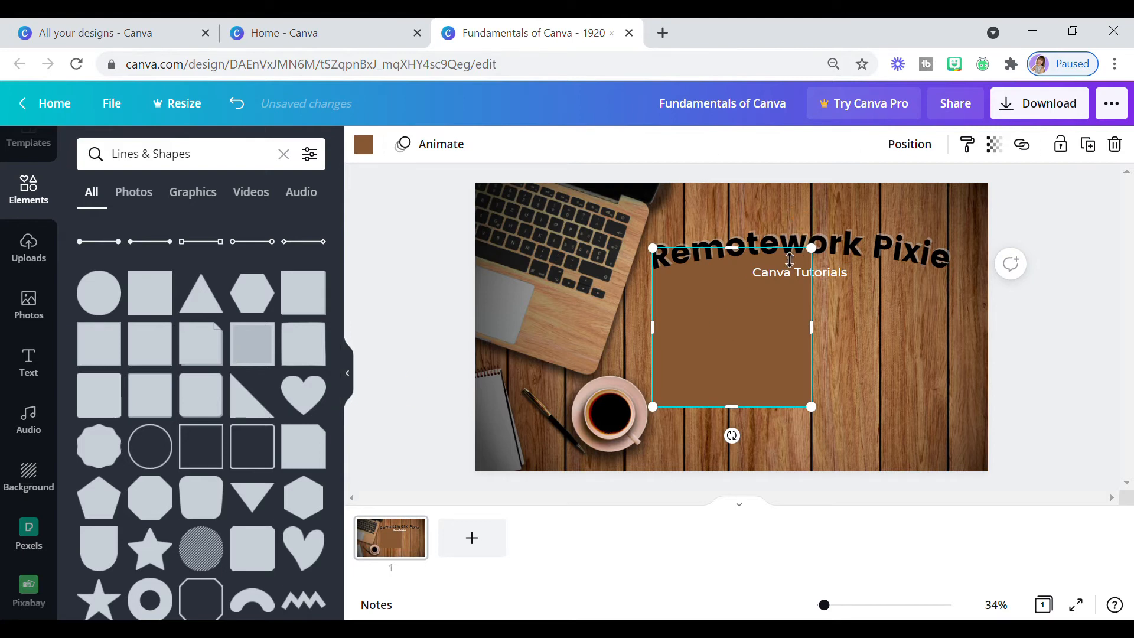
{"action": "left_click_drag", "start_coordinate": [745, 256], "coordinate": [745, 390]}
{"action": "left_click_drag", "start_coordinate": [762, 455], "coordinate": [823, 332]}
{"action": "left_click", "coordinate": [870, 343]}
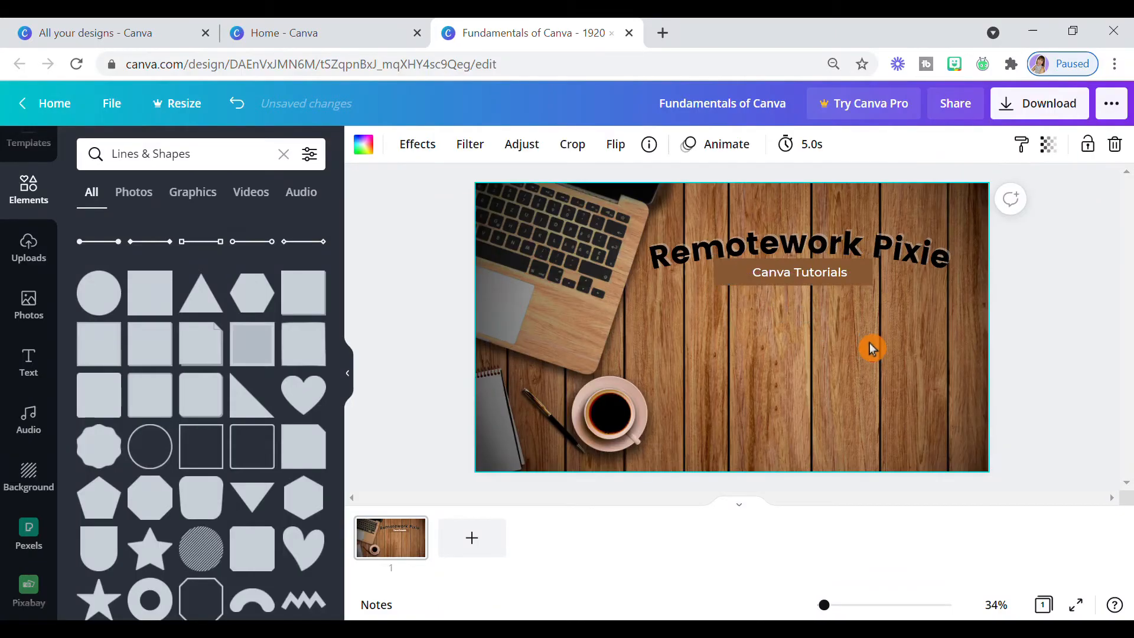
- Try black as the banner's fill colour and set it back to the brown document colour
{"action": "left_click", "coordinate": [867, 280]}
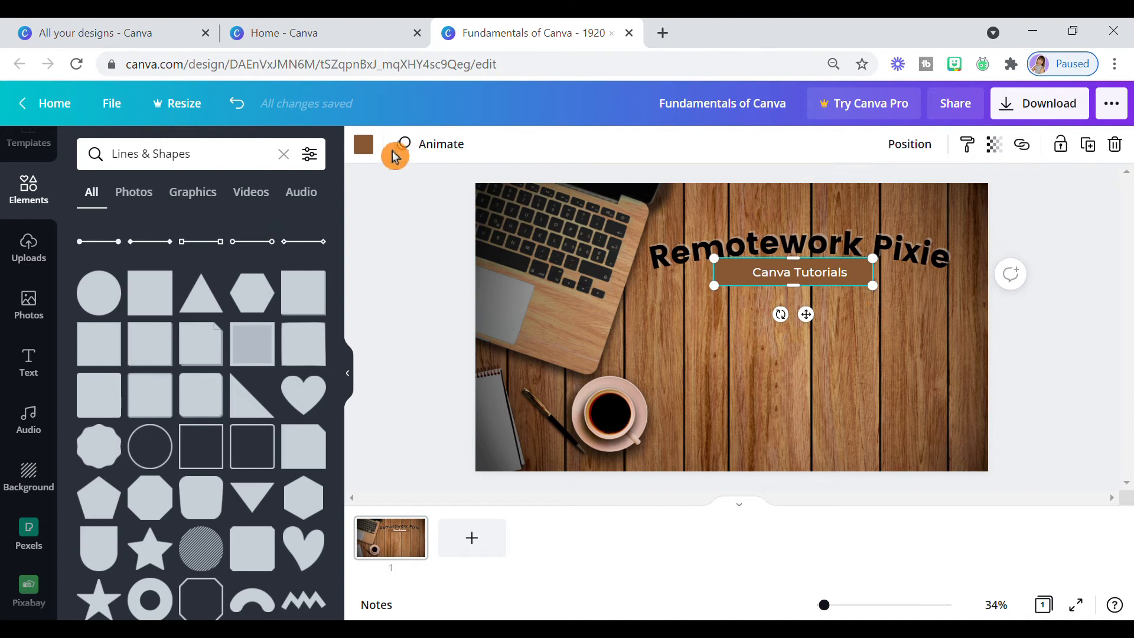
{"action": "left_click", "coordinate": [367, 148]}
{"action": "left_click", "coordinate": [145, 243]}
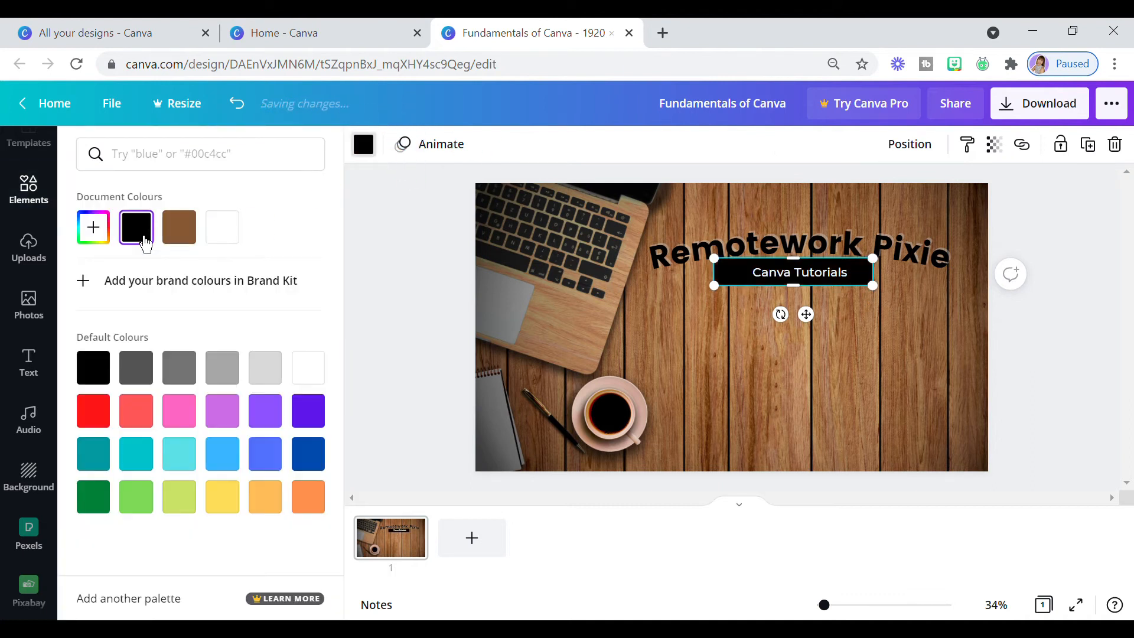
{"action": "left_click", "coordinate": [184, 242]}
{"action": "left_click", "coordinate": [856, 396]}
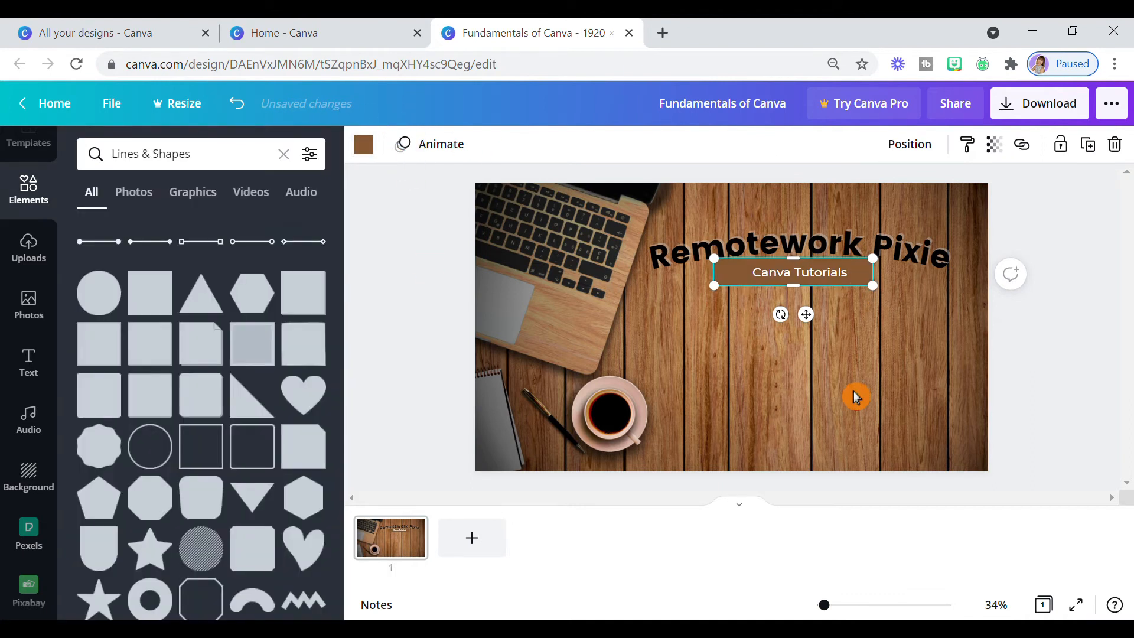
- Narrow the brown banner around the "Canva Tutorials" text and bring it forwards in the layer order
{"action": "left_click_drag", "start_coordinate": [875, 263], "coordinate": [863, 274]}
{"action": "left_click_drag", "start_coordinate": [809, 320], "coordinate": [820, 332]}
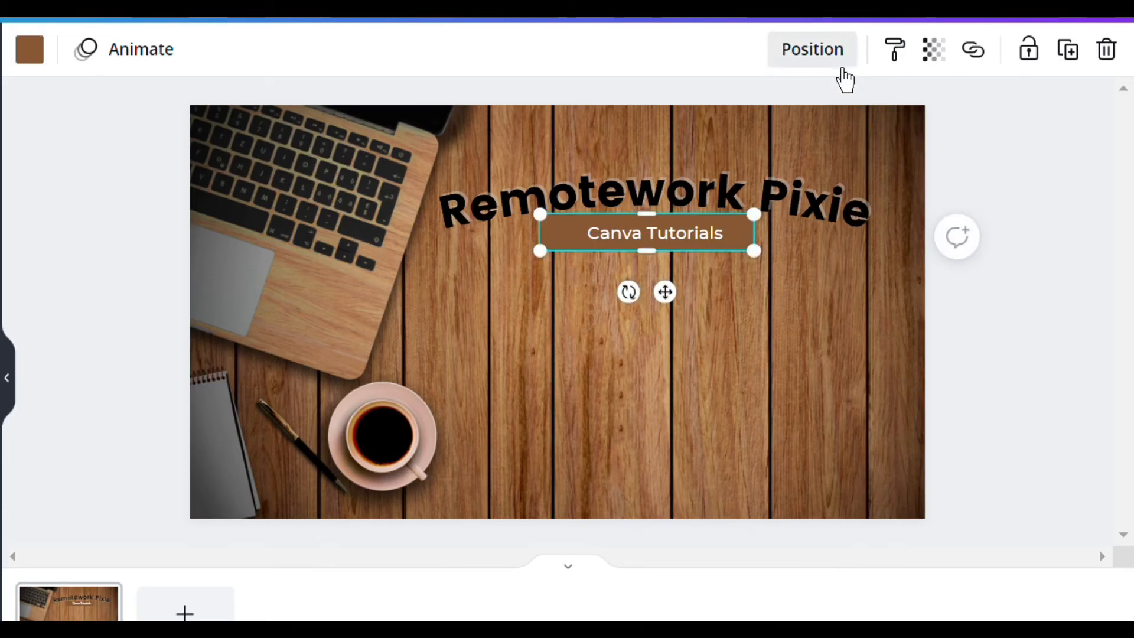
{"action": "left_click", "coordinate": [844, 64]}
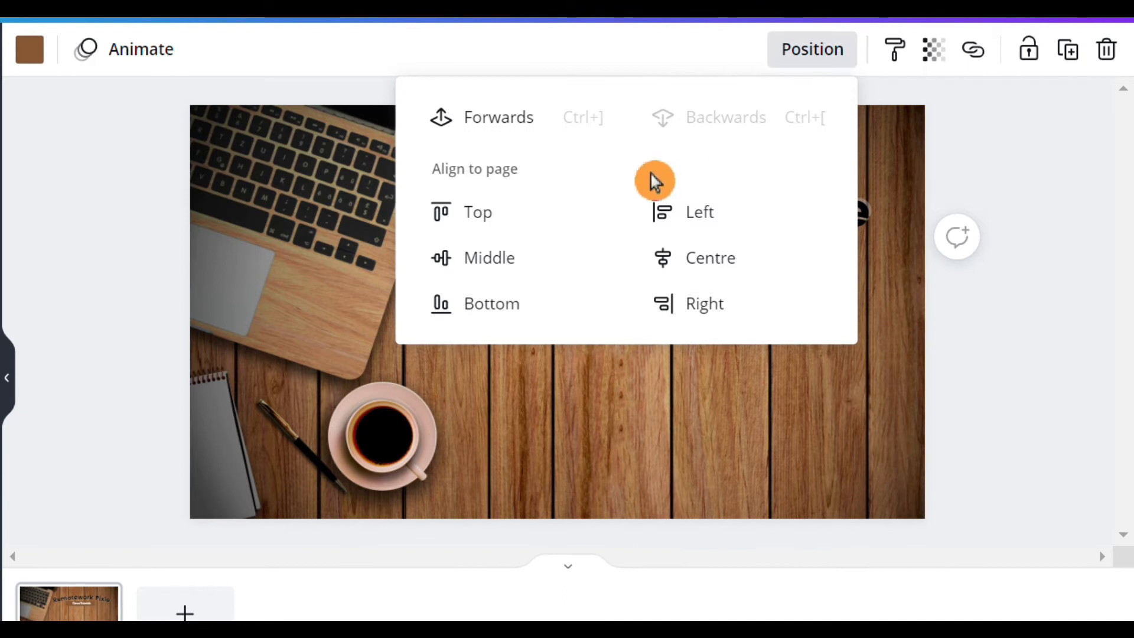
{"action": "left_click", "coordinate": [530, 140]}
{"action": "left_click", "coordinate": [661, 391]}
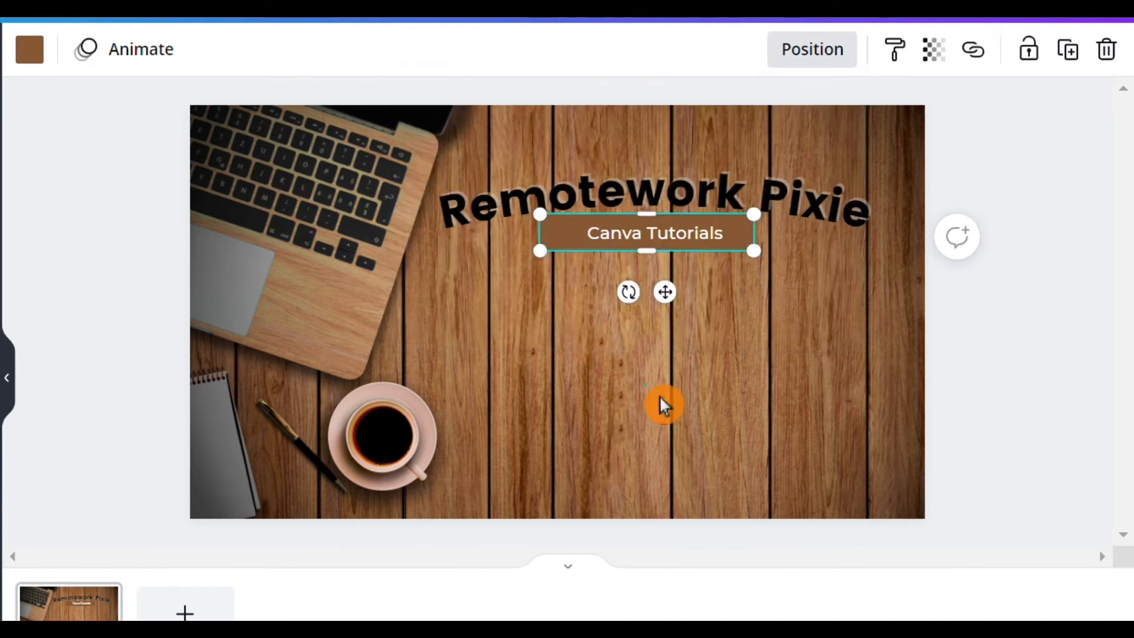
{"action": "left_click", "coordinate": [732, 366]}
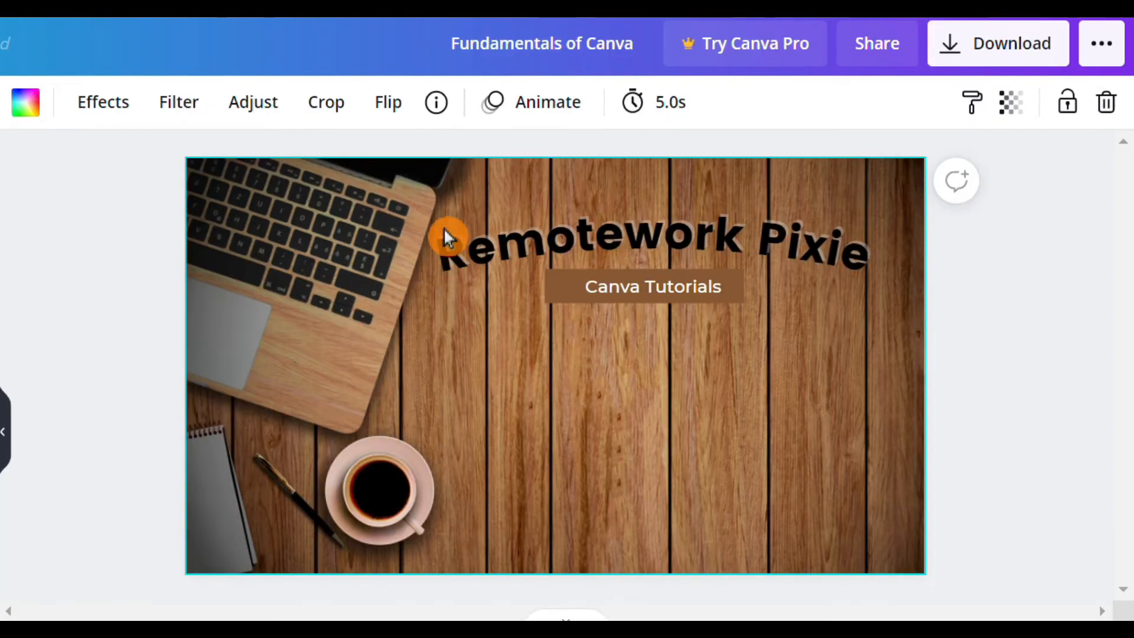
- Group the heading, the "Canva Tutorials" text and the banner, and move the group slightly up and to the right
{"action": "left_click_drag", "start_coordinate": [437, 165], "coordinate": [656, 283]}
{"action": "left_click_drag", "start_coordinate": [656, 335], "coordinate": [909, 348]}
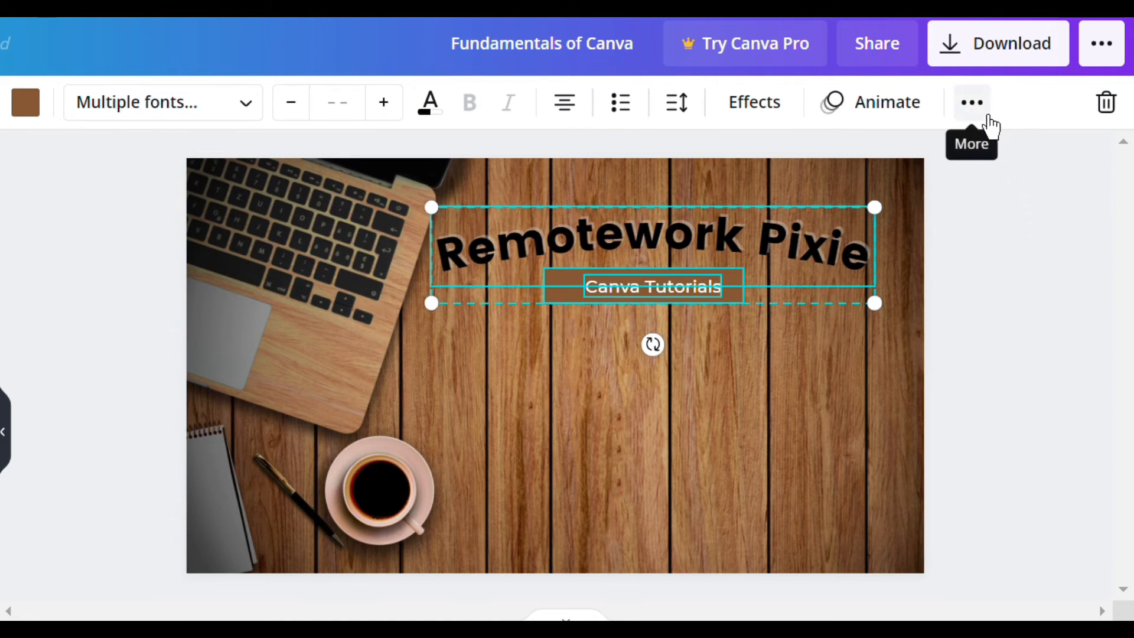
{"action": "left_click", "coordinate": [985, 109]}
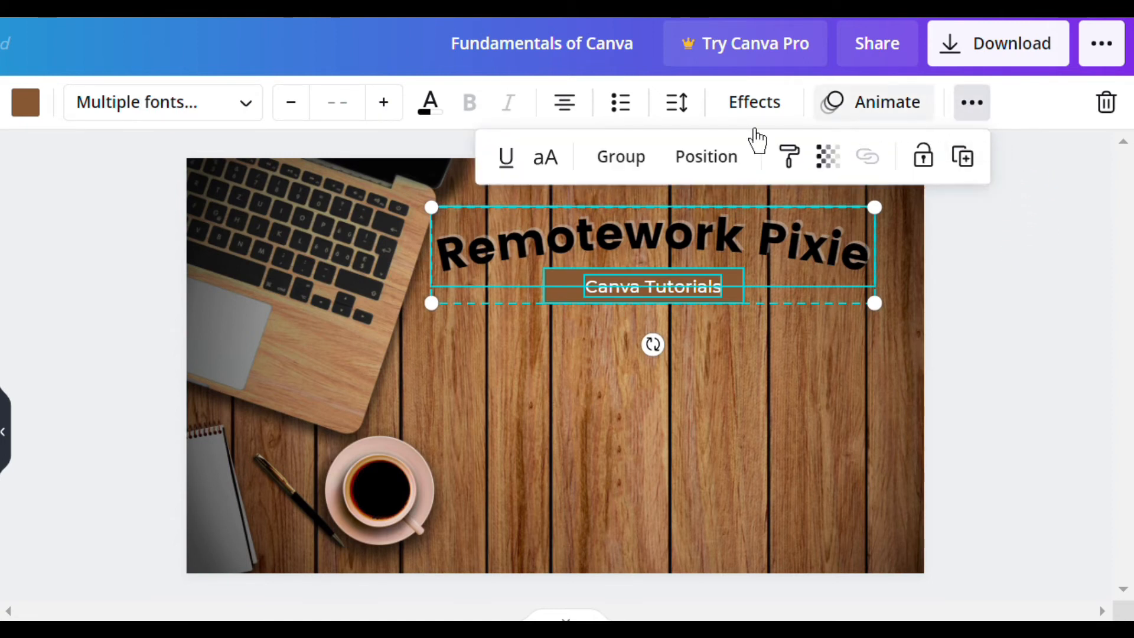
{"action": "left_click", "coordinate": [645, 177]}
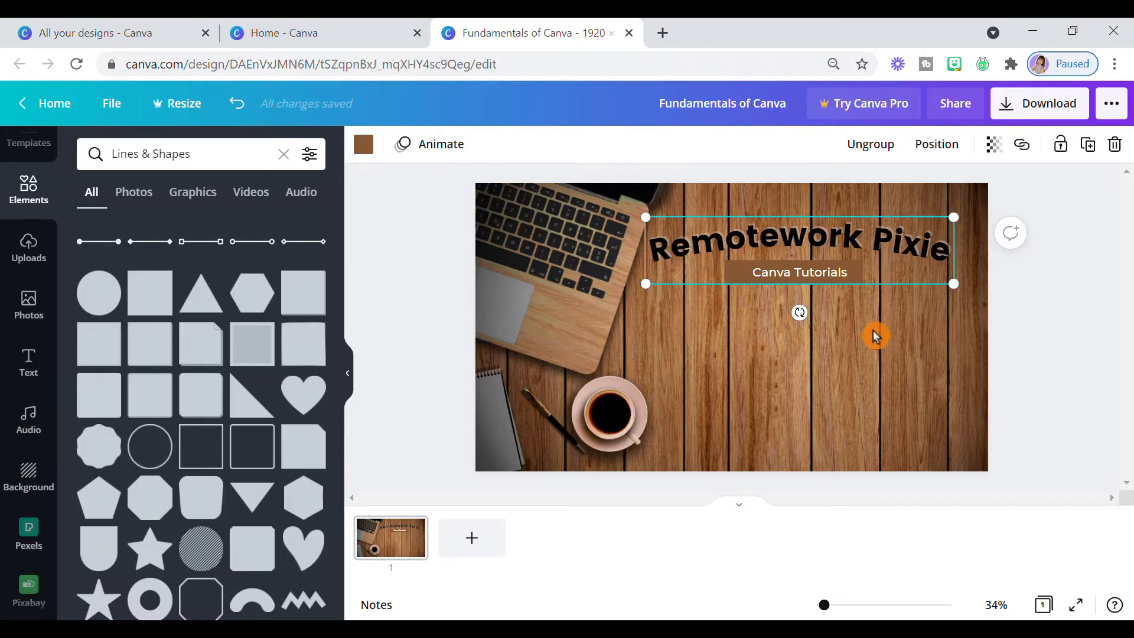
{"action": "left_click", "coordinate": [881, 286]}
{"action": "mouse_move", "coordinate": [889, 274]}
{"action": "left_mouse_down"}
{"action": "mouse_move", "coordinate": [892, 304]}
{"action": "mouse_move", "coordinate": [893, 281]}
{"action": "mouse_move", "coordinate": [816, 273]}
{"action": "mouse_move", "coordinate": [955, 375]}
{"action": "mouse_move", "coordinate": [860, 276]}
{"action": "mouse_move", "coordinate": [902, 268]}
{"action": "left_mouse_up"}
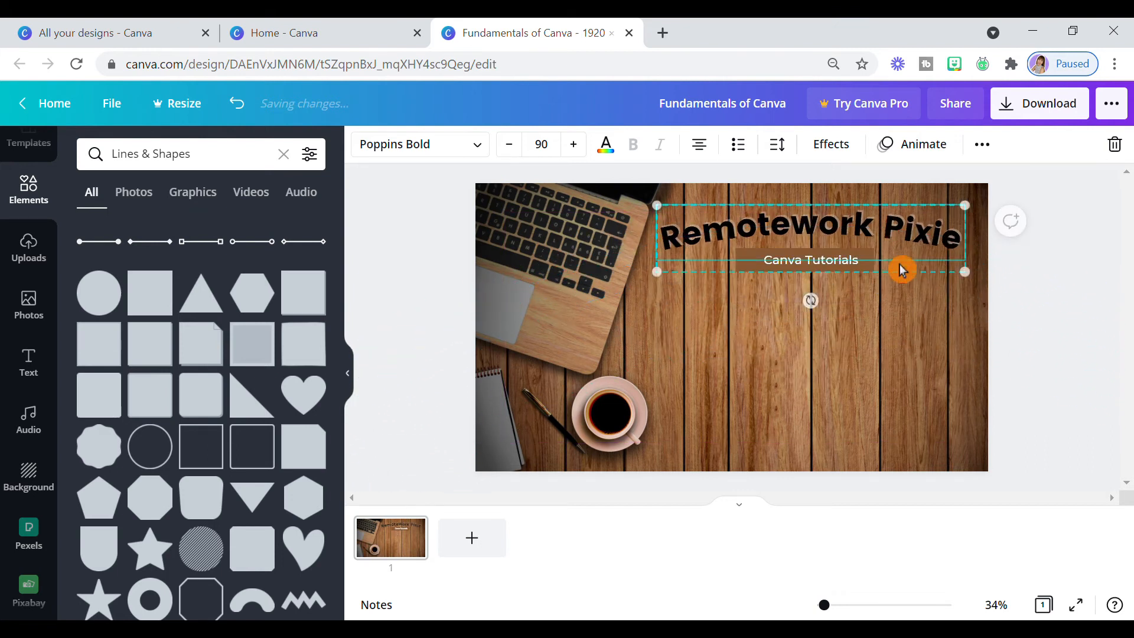
{"action": "left_click", "coordinate": [887, 335]}
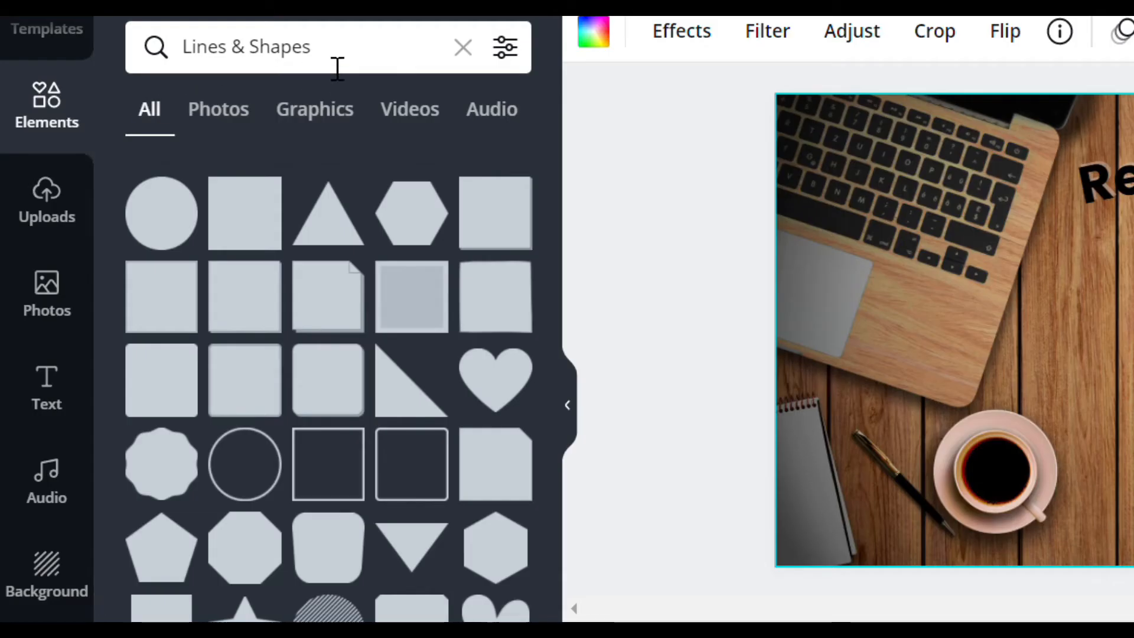
- Search the elements for "frames" and place a smartphone frame beneath the "Canva Tutorials" banner
{"action": "left_click", "coordinate": [337, 69]}
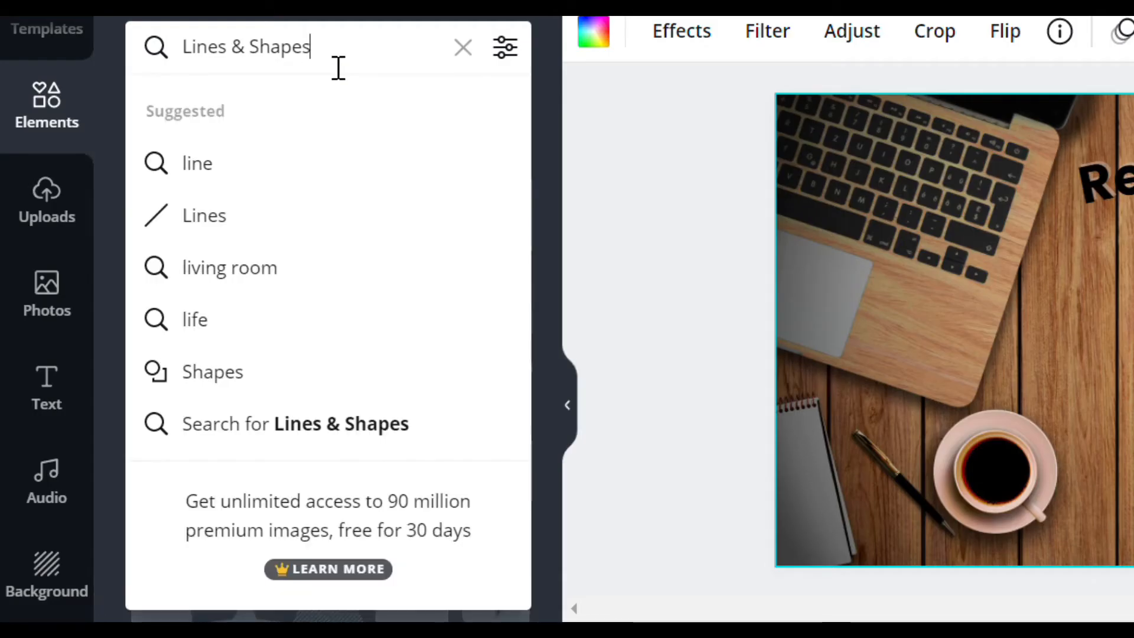
{"action": "left_click_drag", "start_coordinate": [304, 59], "coordinate": [203, 59]}
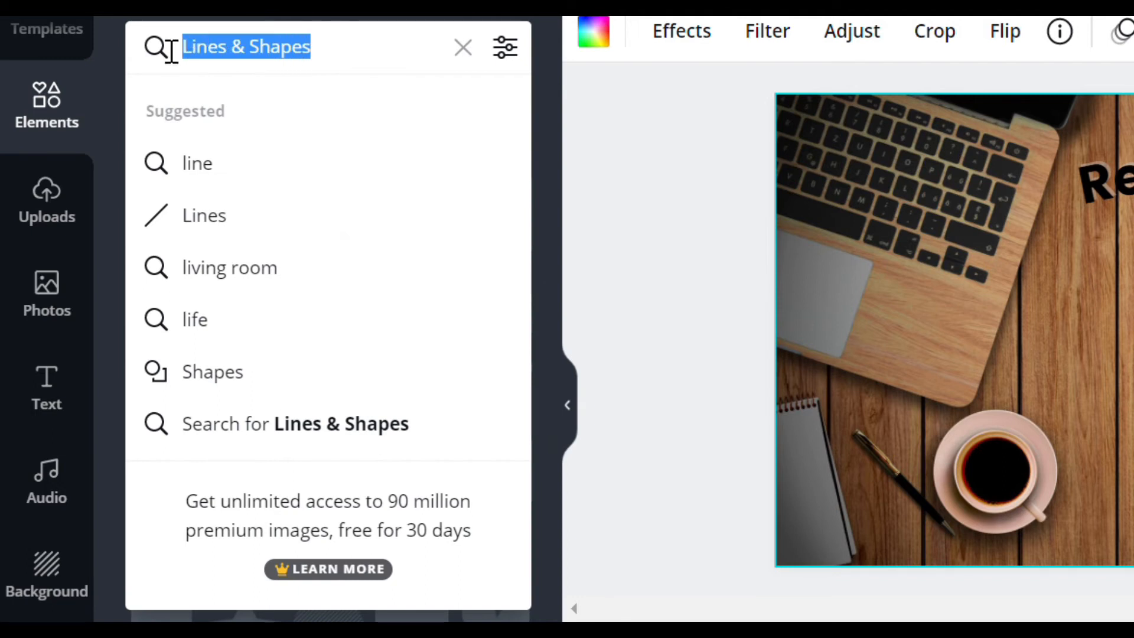
{"action": "type", "text": "frame"}
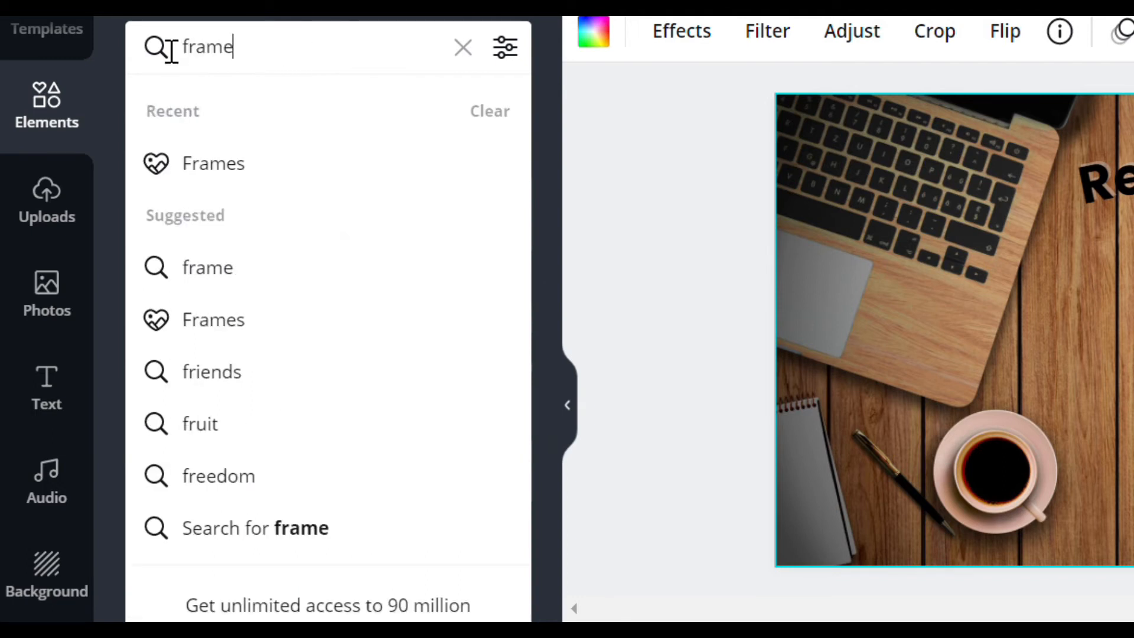
{"action": "type", "text": "s"}
{"action": "key", "text": "Return"}
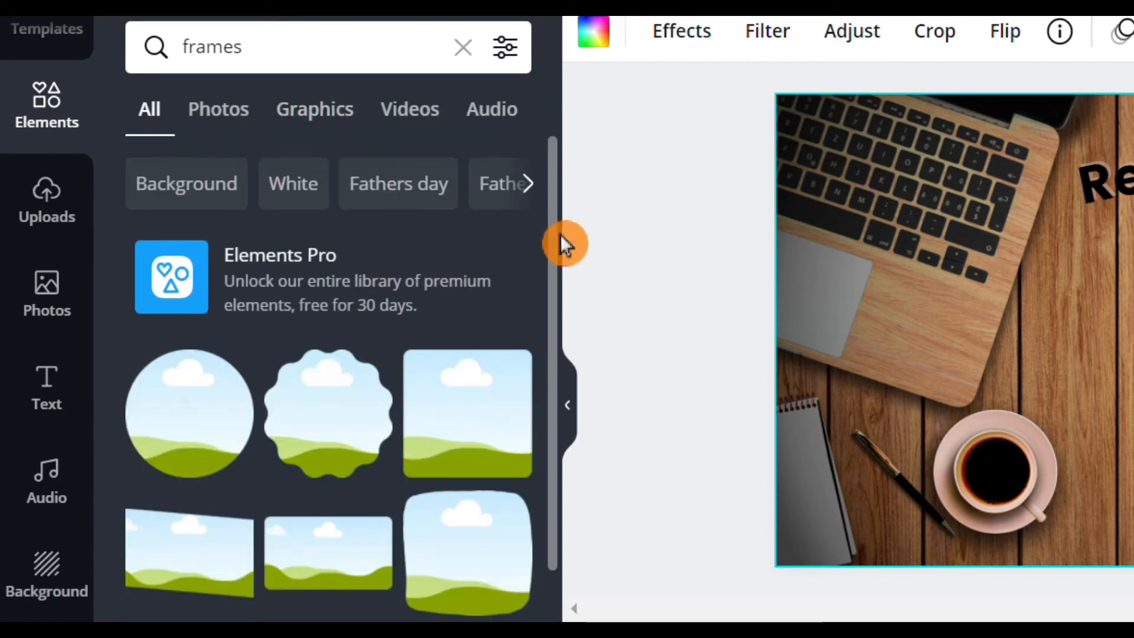
{"action": "left_click_drag", "start_coordinate": [578, 254], "coordinate": [583, 611]}
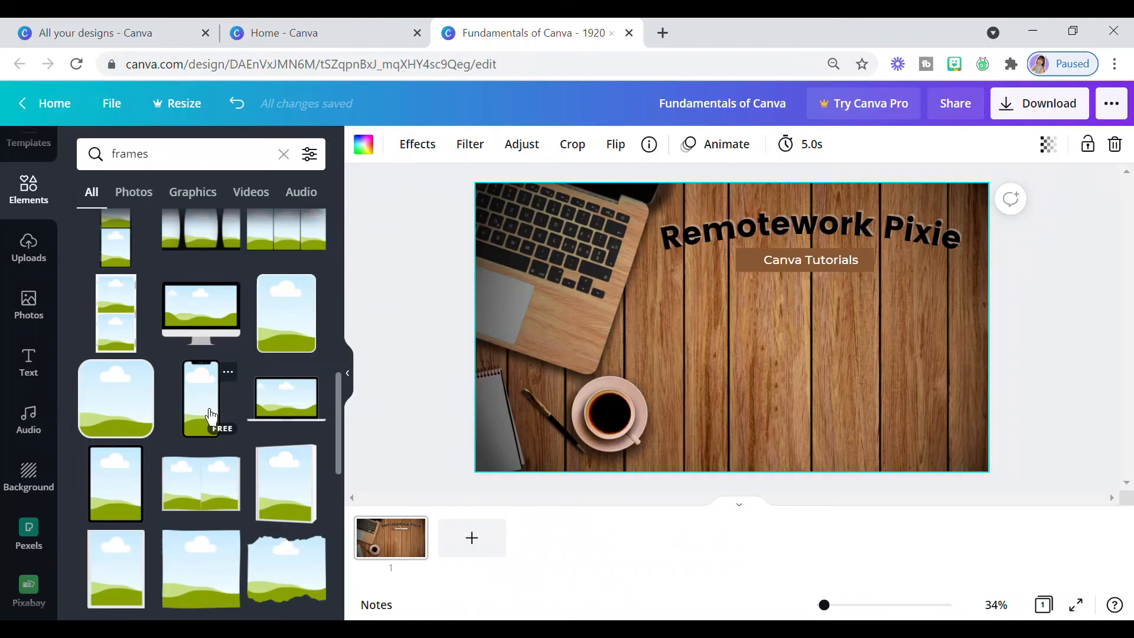
{"action": "left_click", "coordinate": [345, 466]}
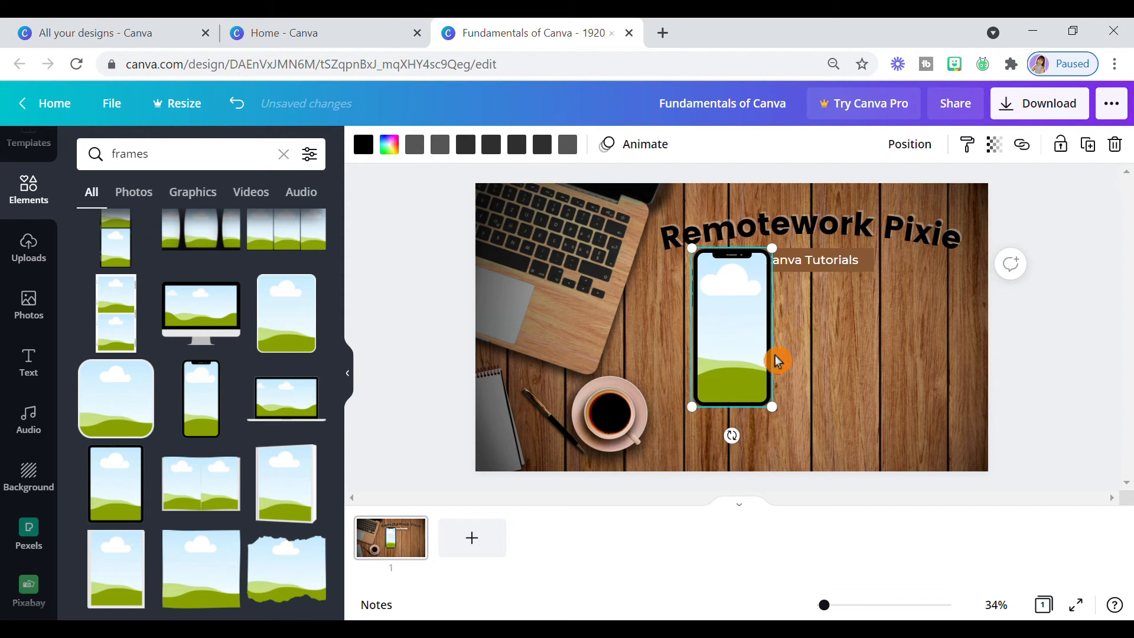
{"action": "left_click_drag", "start_coordinate": [746, 349], "coordinate": [802, 382]}
{"action": "left_click", "coordinate": [412, 269]}
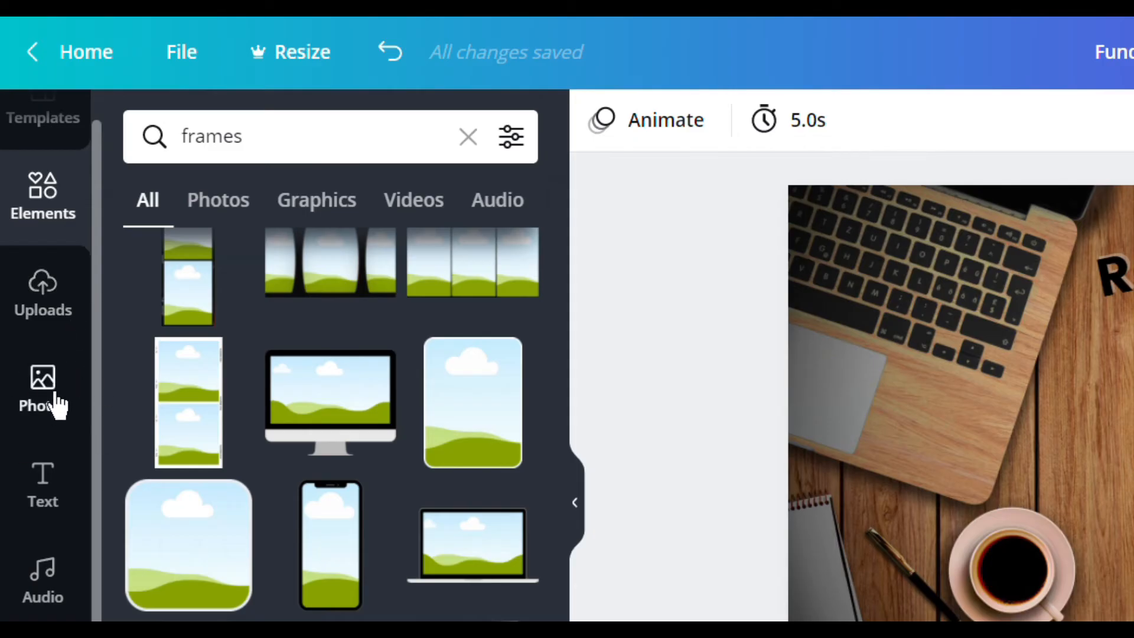
- Search the photo library for "colours" and look through the pictures for one to fill the phone frame
{"action": "left_click", "coordinate": [57, 405]}
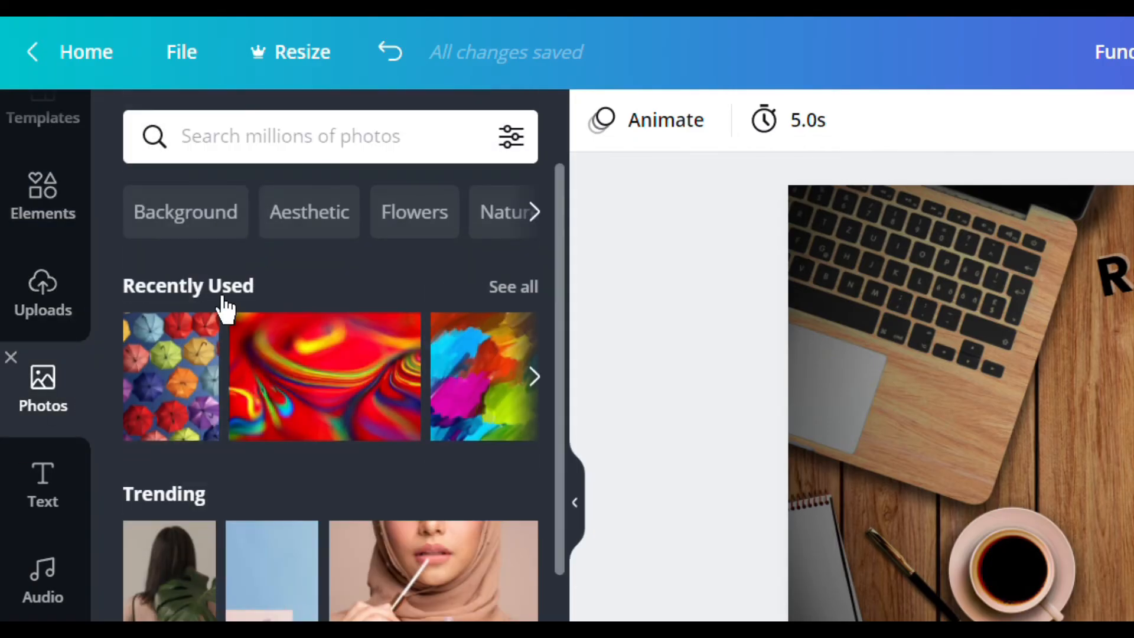
{"action": "left_click", "coordinate": [276, 148]}
{"action": "type", "text": "colours"}
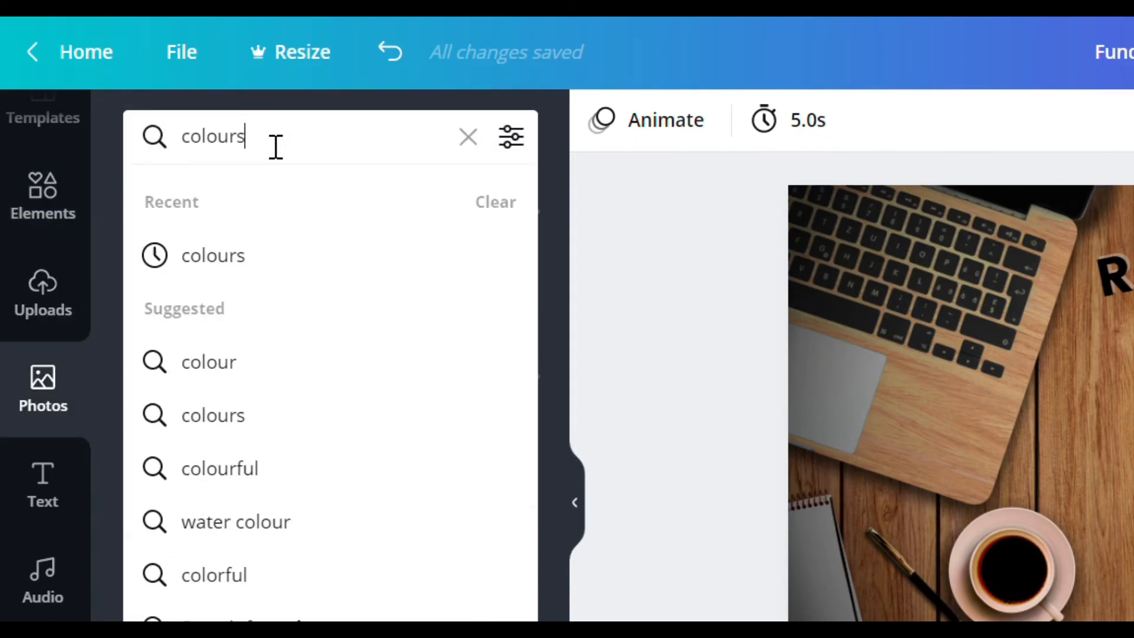
{"action": "key", "text": "Return"}
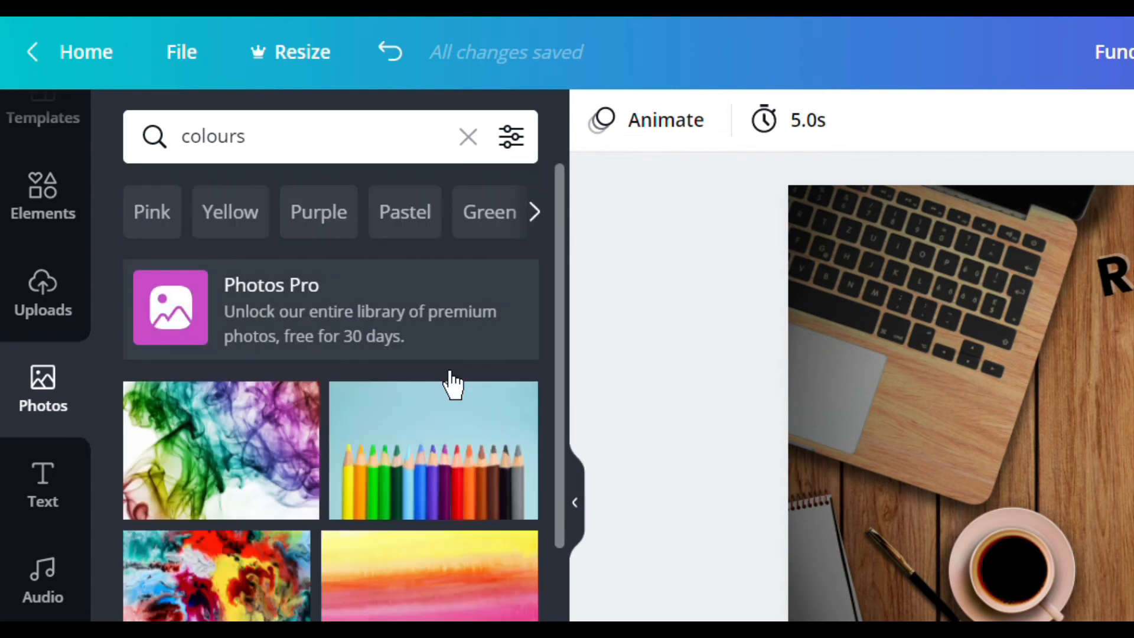
{"action": "scroll", "coordinate": [418, 494], "scroll_direction": "down", "scroll_amount": 10}
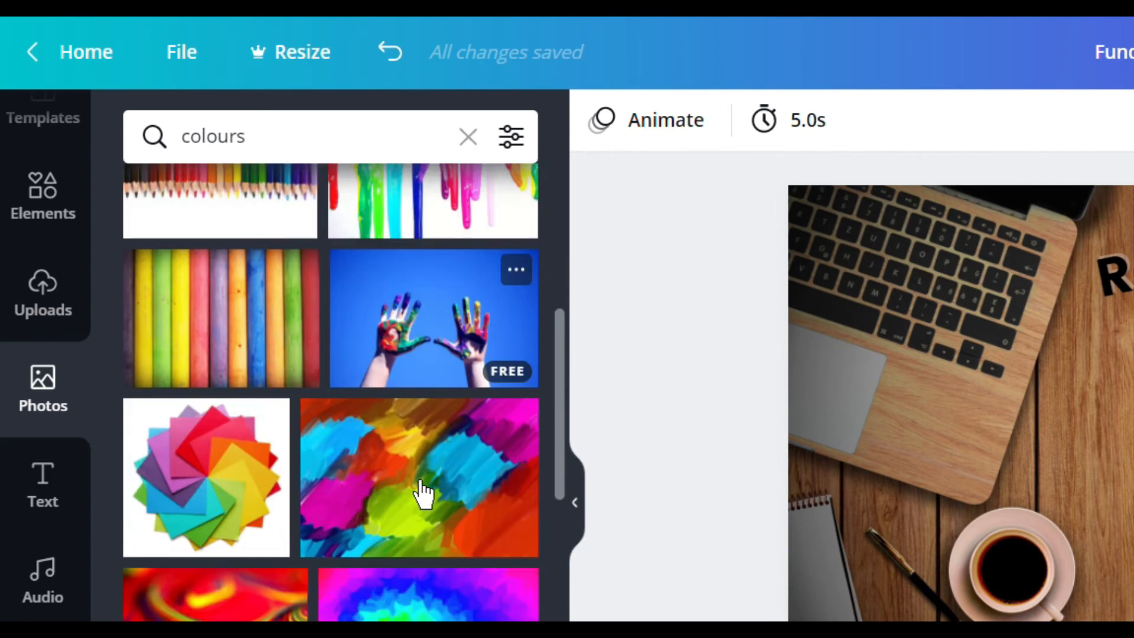
{"action": "scroll", "coordinate": [422, 494], "scroll_direction": "down", "scroll_amount": 15}
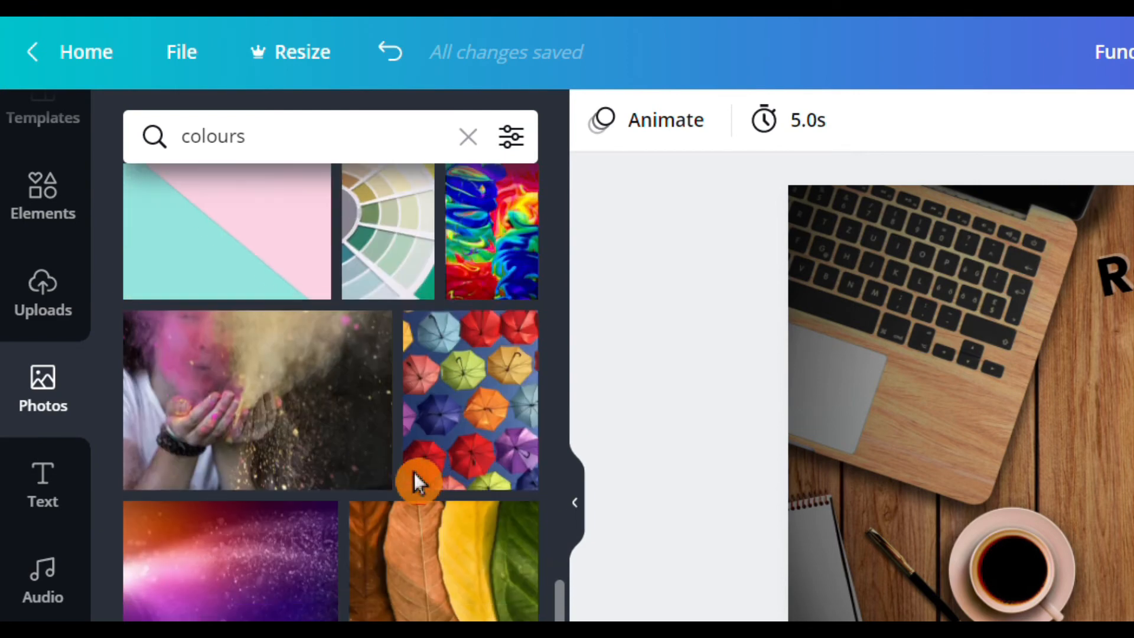
{"action": "scroll", "coordinate": [413, 473], "scroll_direction": "down", "scroll_amount": 15}
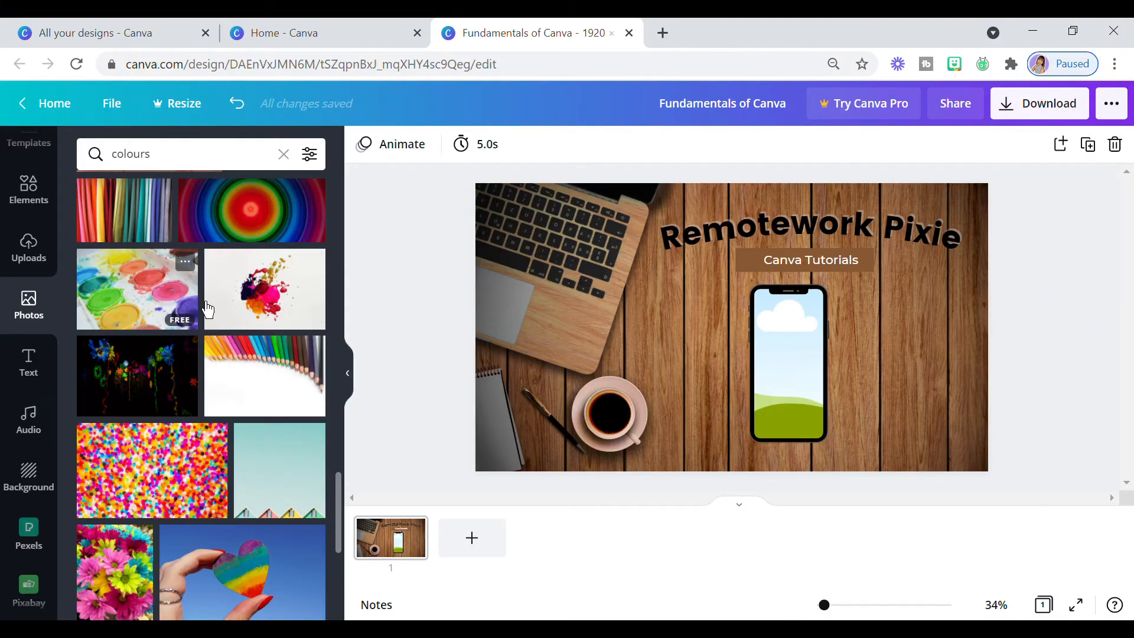
- Add the watercolour paint palette photo, shrink it, and drop it into the smartphone frame
{"action": "left_click", "coordinate": [295, 383]}
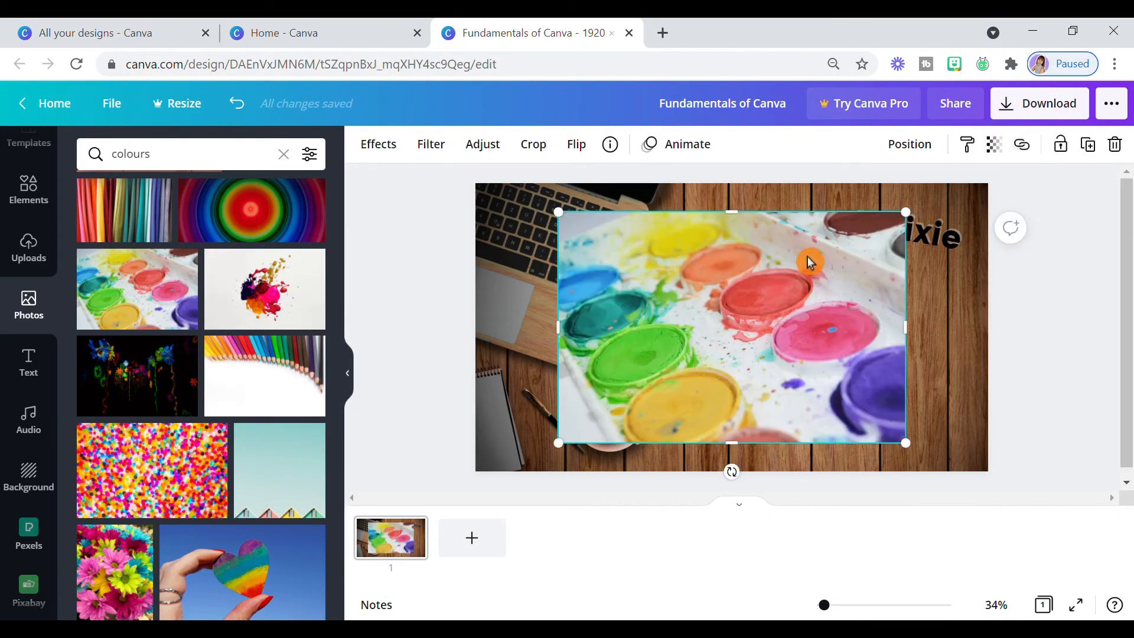
{"action": "left_click_drag", "start_coordinate": [914, 221], "coordinate": [746, 332]}
{"action": "left_click_drag", "start_coordinate": [689, 371], "coordinate": [788, 369]}
{"action": "left_click", "coordinate": [740, 399]}
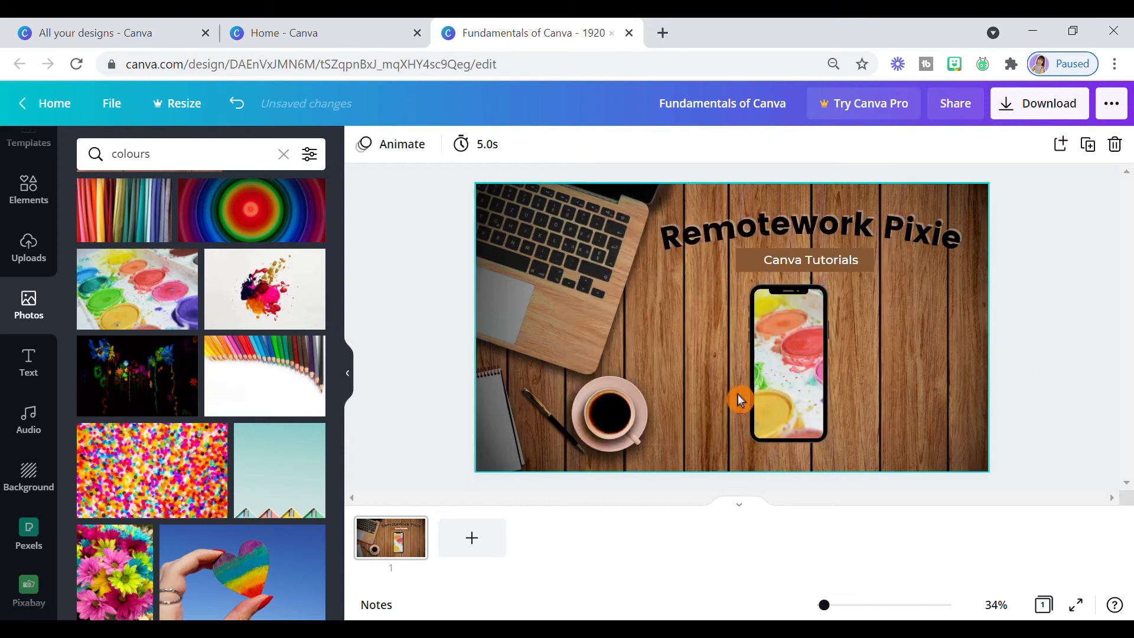
- Fill the smartphone frame with the paint splash photo on white and shift the phone to the right
{"action": "left_click", "coordinate": [280, 308]}
{"action": "left_click_drag", "start_coordinate": [914, 221], "coordinate": [786, 305]}
{"action": "mouse_move", "coordinate": [703, 355]}
{"action": "left_mouse_down"}
{"action": "mouse_move", "coordinate": [796, 357]}
{"action": "mouse_move", "coordinate": [838, 369]}
{"action": "mouse_move", "coordinate": [768, 361]}
{"action": "mouse_move", "coordinate": [820, 362]}
{"action": "mouse_move", "coordinate": [831, 387]}
{"action": "mouse_move", "coordinate": [882, 387]}
{"action": "left_mouse_up"}
{"action": "double_click", "coordinate": [815, 370]}
{"action": "left_click", "coordinate": [677, 353]}
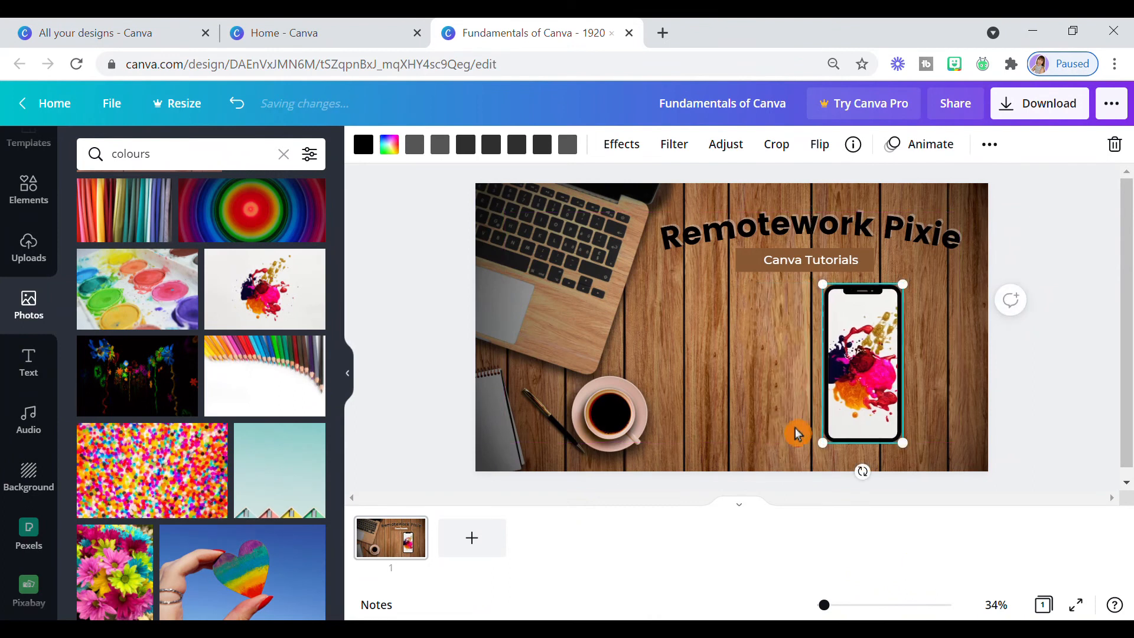
- Add the rounded rectangle frame from the "frames" results and place it beside the smartphone, beneath the "Canva Tutorials" banner
{"action": "left_click", "coordinate": [39, 204]}
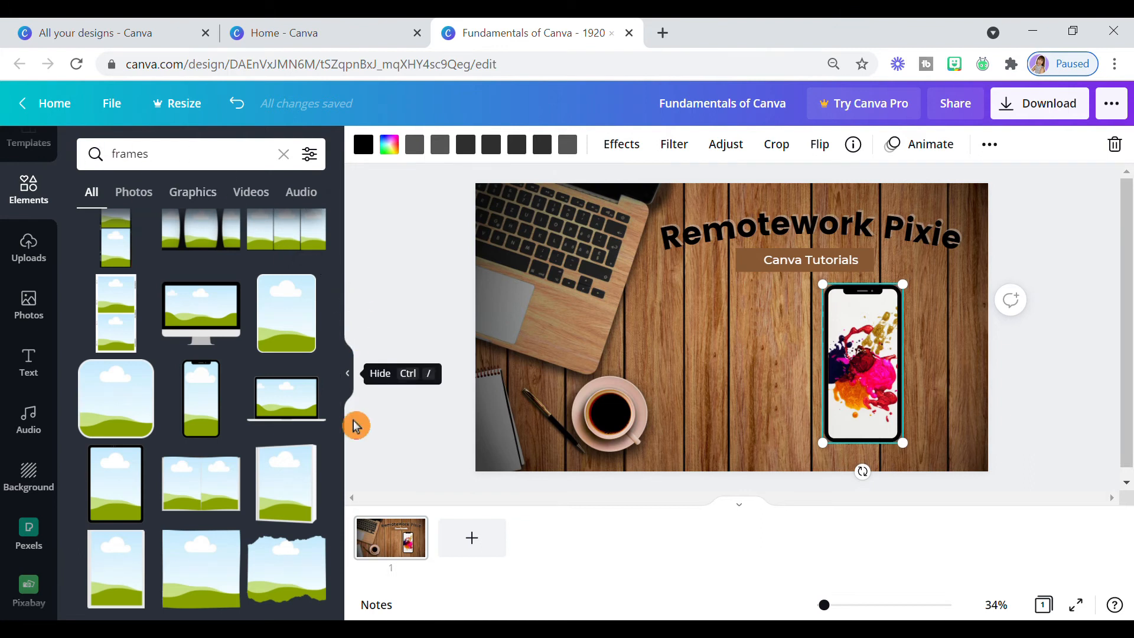
{"action": "scroll", "coordinate": [356, 426], "scroll_direction": "up", "scroll_amount": 3}
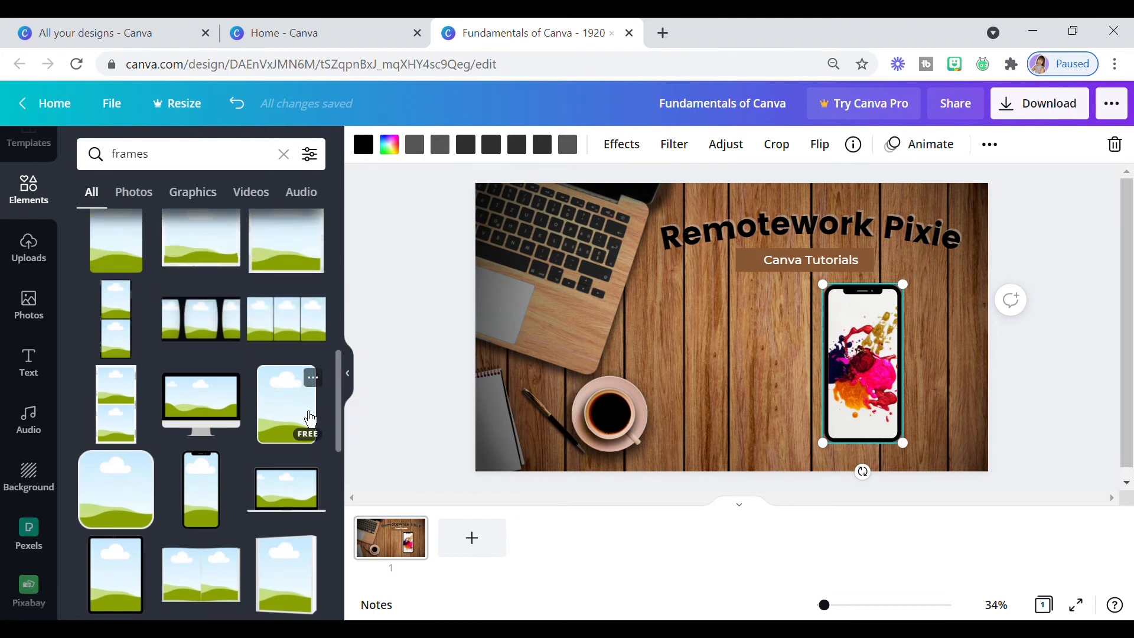
{"action": "left_click", "coordinate": [306, 421]}
{"action": "left_click_drag", "start_coordinate": [737, 353], "coordinate": [770, 375]}
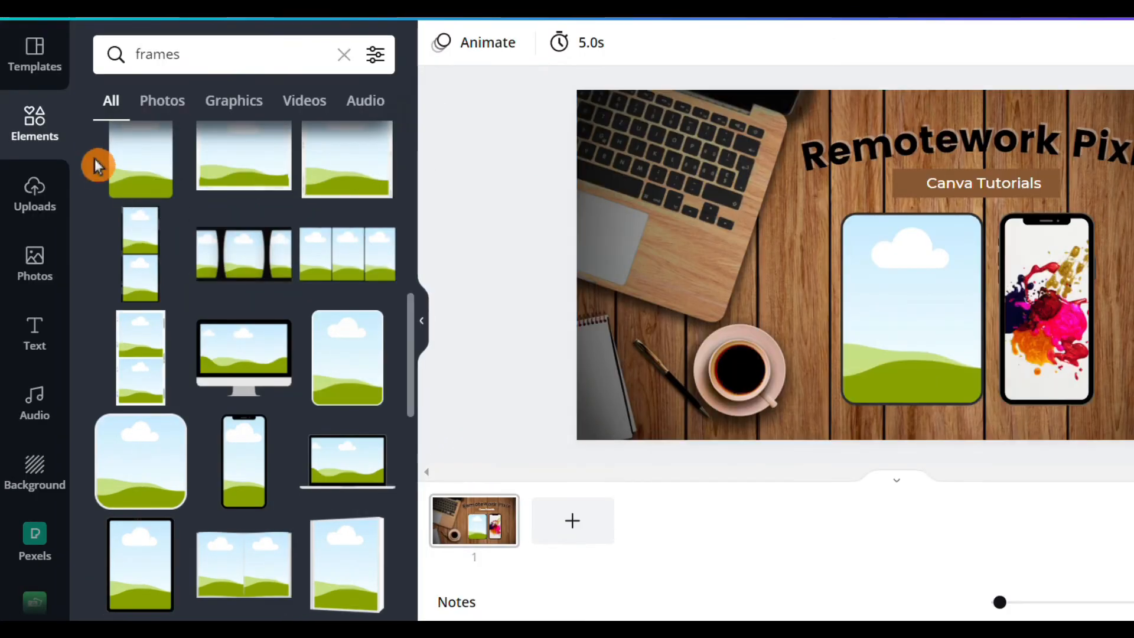
- Add the recently used 10.0s desk video of the laptop and fabric samples, shrink it, and drop it into the rounded frame
{"action": "left_click_drag", "start_coordinate": [86, 155], "coordinate": [78, 263]}
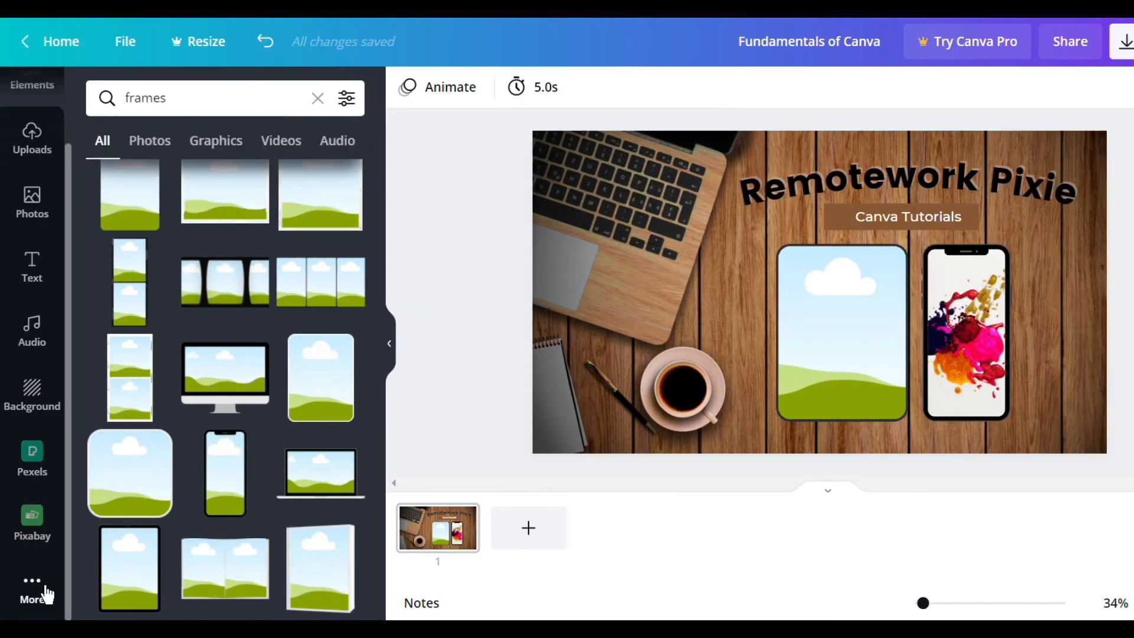
{"action": "left_click", "coordinate": [51, 593]}
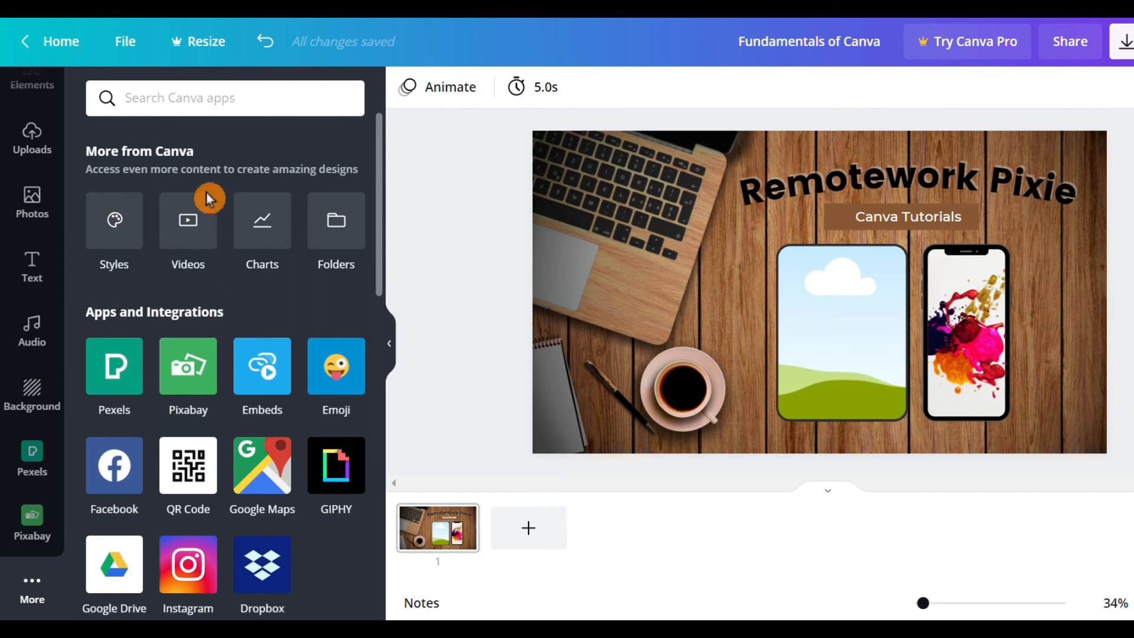
{"action": "left_click", "coordinate": [203, 231]}
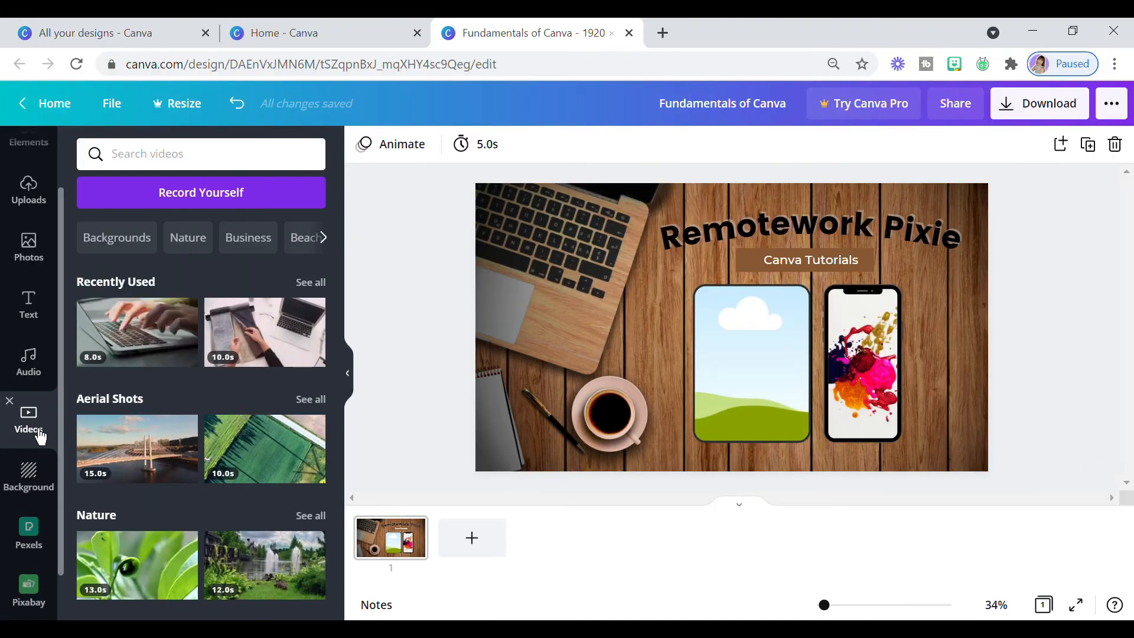
{"action": "left_click", "coordinate": [313, 311]}
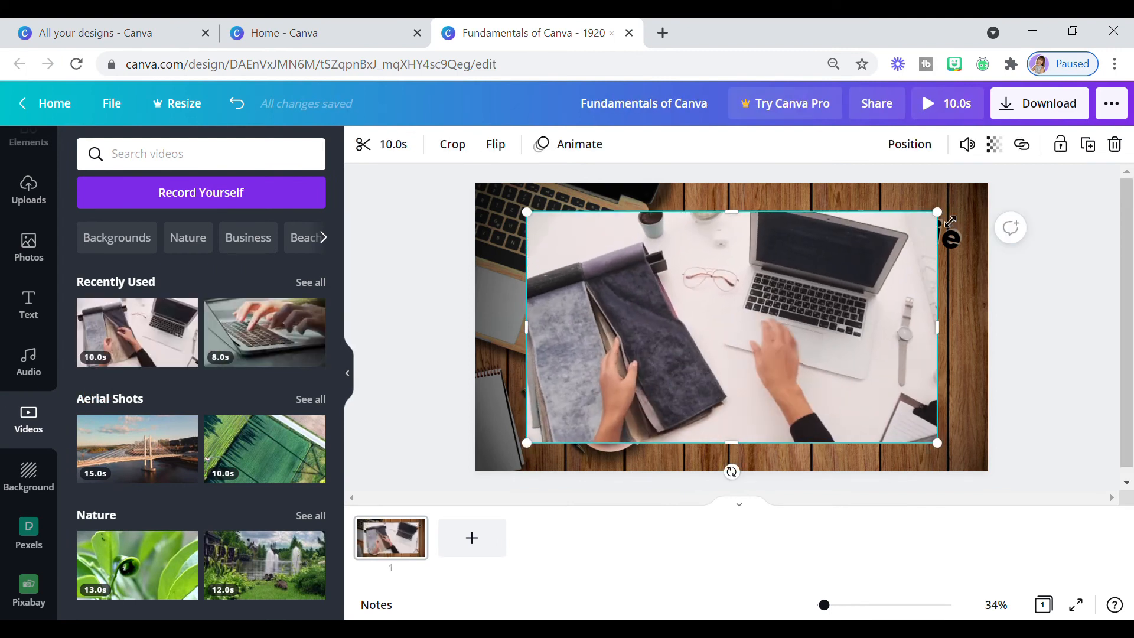
{"action": "left_click_drag", "start_coordinate": [951, 222], "coordinate": [811, 298]}
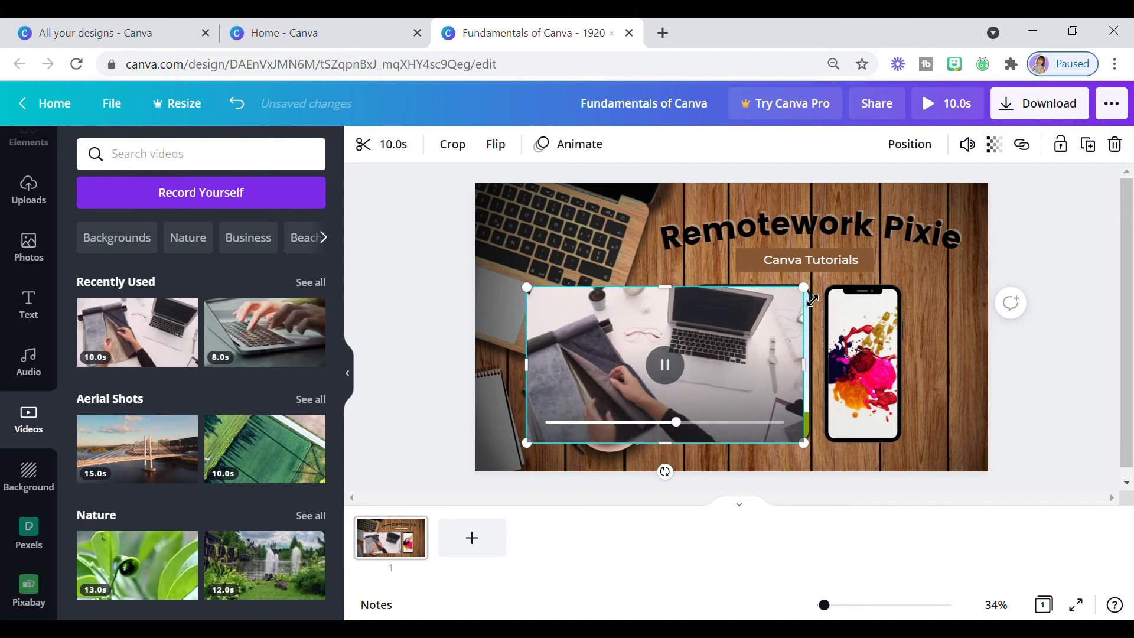
{"action": "left_click_drag", "start_coordinate": [697, 351], "coordinate": [764, 344]}
{"action": "left_click", "coordinate": [738, 420]}
{"action": "left_click", "coordinate": [755, 369]}
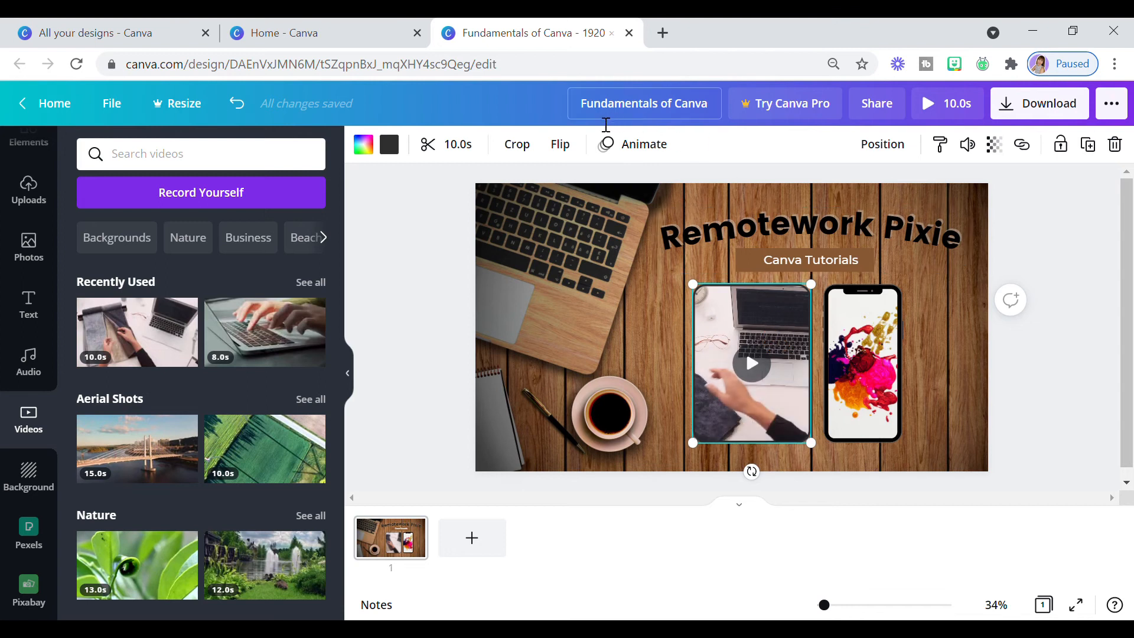
- Try the horizontal and vertical flips on the framed desk video, leaving it mirrored horizontally
{"action": "left_click", "coordinate": [583, 157]}
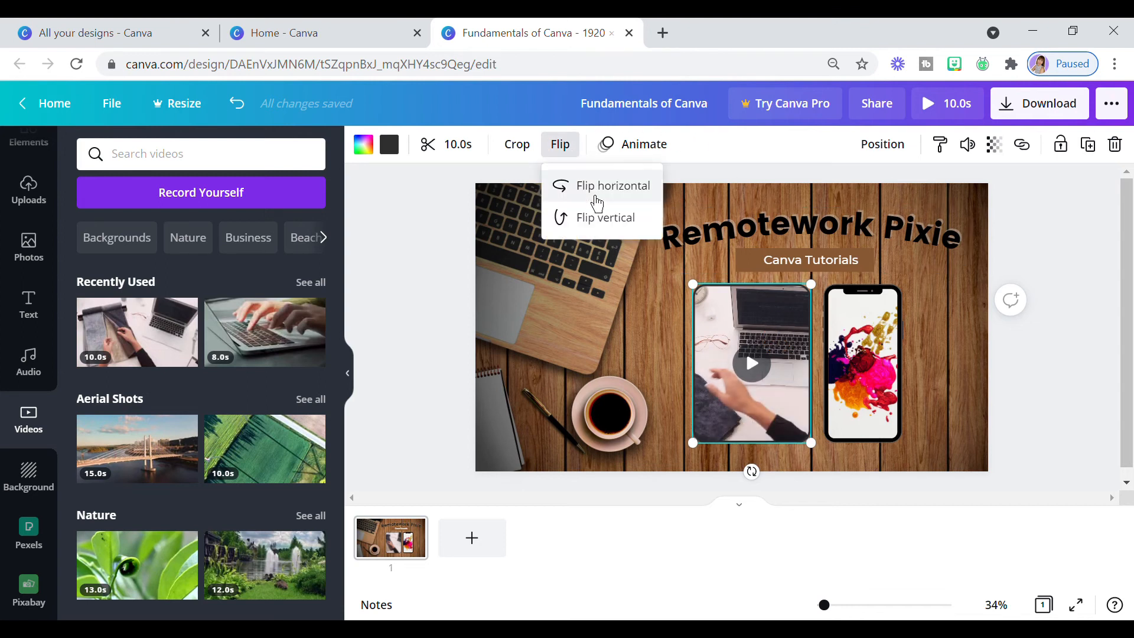
{"action": "left_click", "coordinate": [597, 188]}
{"action": "left_click", "coordinate": [597, 204]}
{"action": "left_click", "coordinate": [595, 197]}
{"action": "left_click", "coordinate": [598, 221]}
{"action": "left_click", "coordinate": [597, 222]}
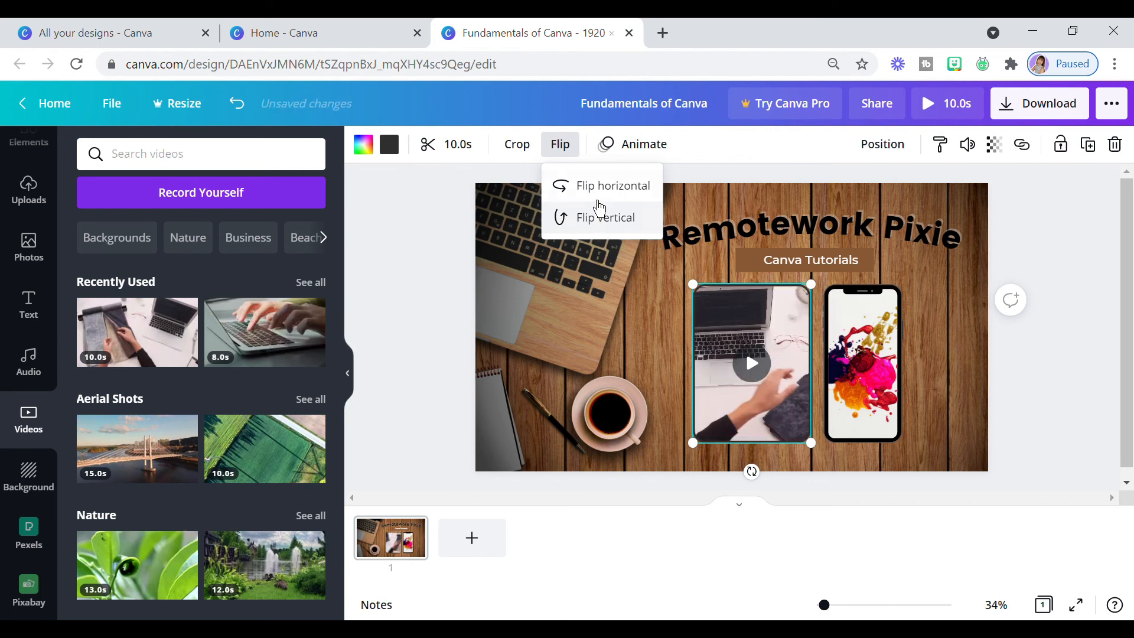
{"action": "left_click", "coordinate": [443, 223]}
- Trim both ends of the framed desk video and set its clip length to 4 seconds
{"action": "left_click", "coordinate": [461, 147]}
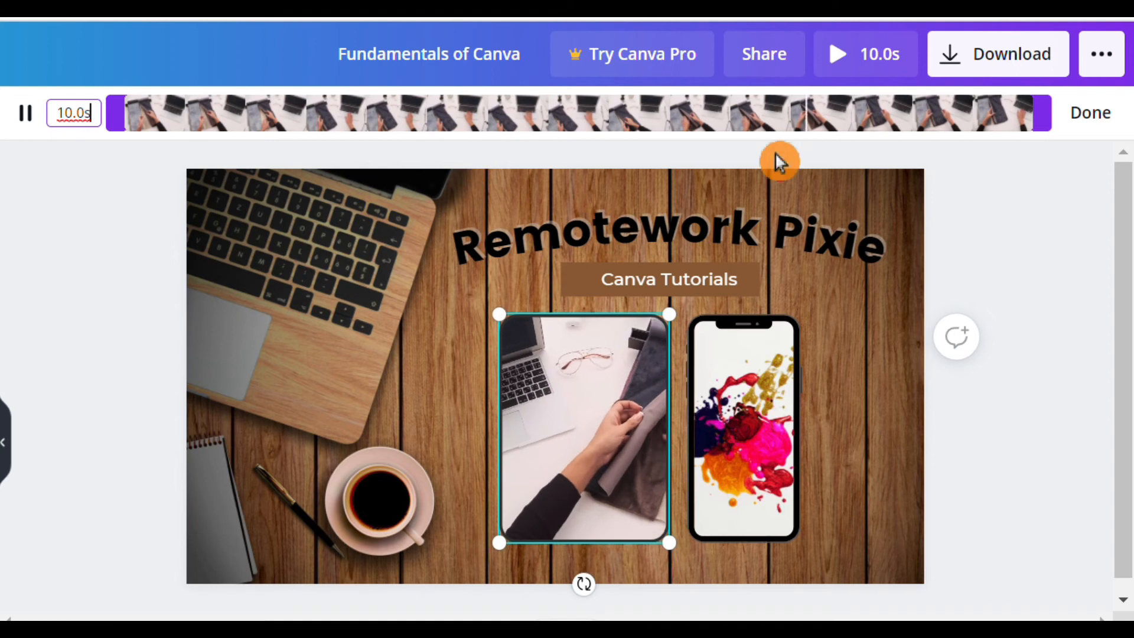
{"action": "left_click_drag", "start_coordinate": [1049, 133], "coordinate": [689, 136]}
{"action": "left_click_drag", "start_coordinate": [135, 132], "coordinate": [380, 136]}
{"action": "left_click", "coordinate": [73, 115]}
{"action": "type", "text": "4s"}
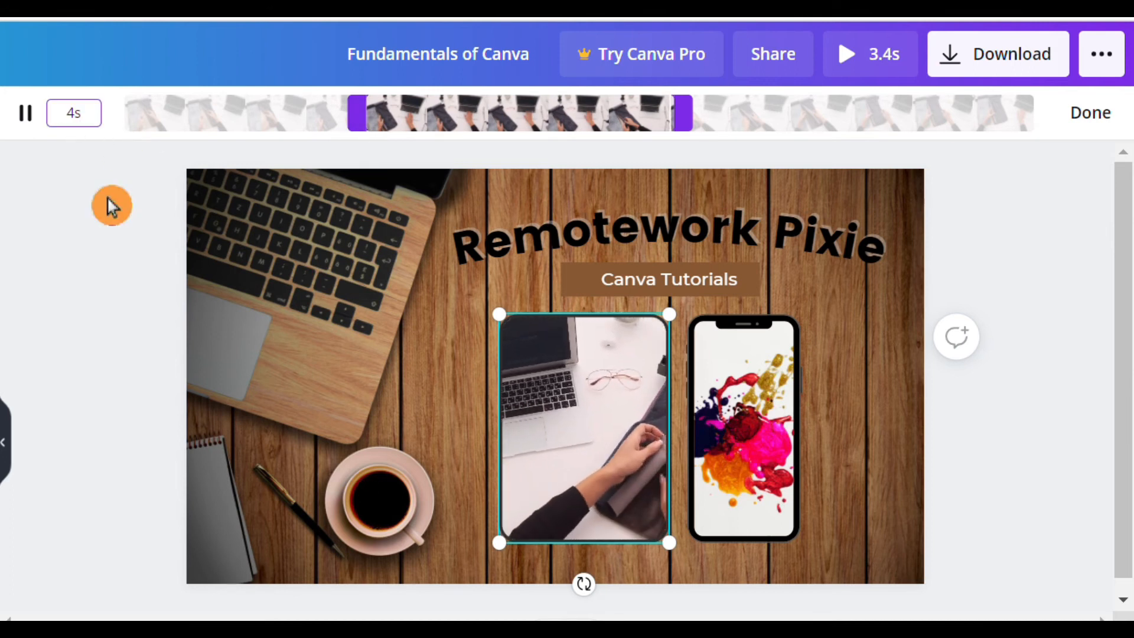
{"action": "key", "text": "Return"}
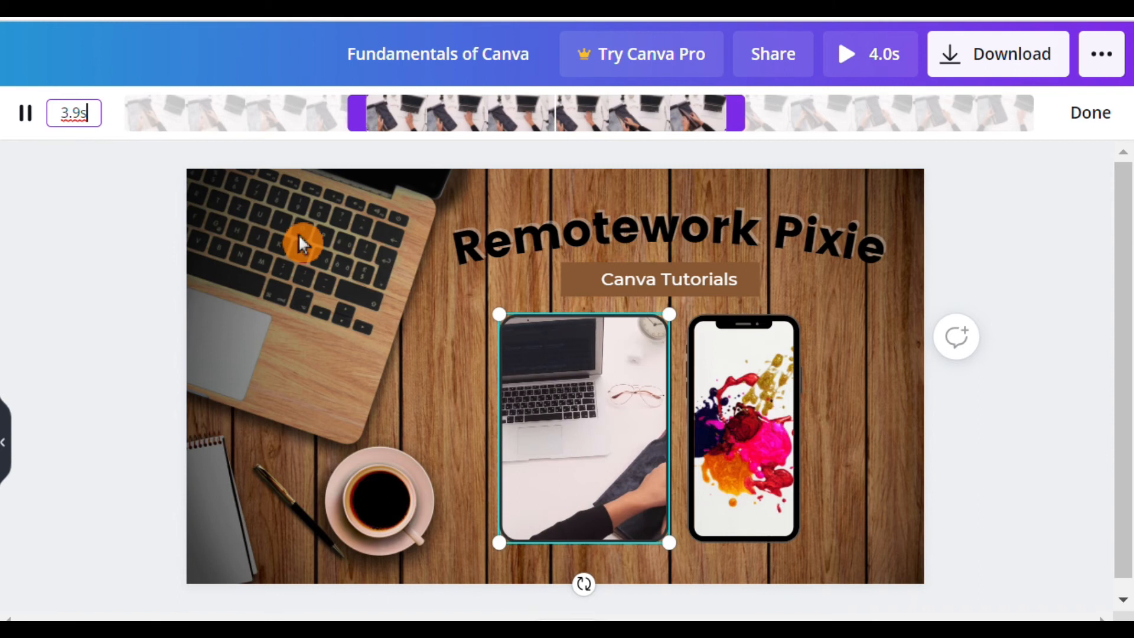
{"action": "left_click", "coordinate": [587, 449]}
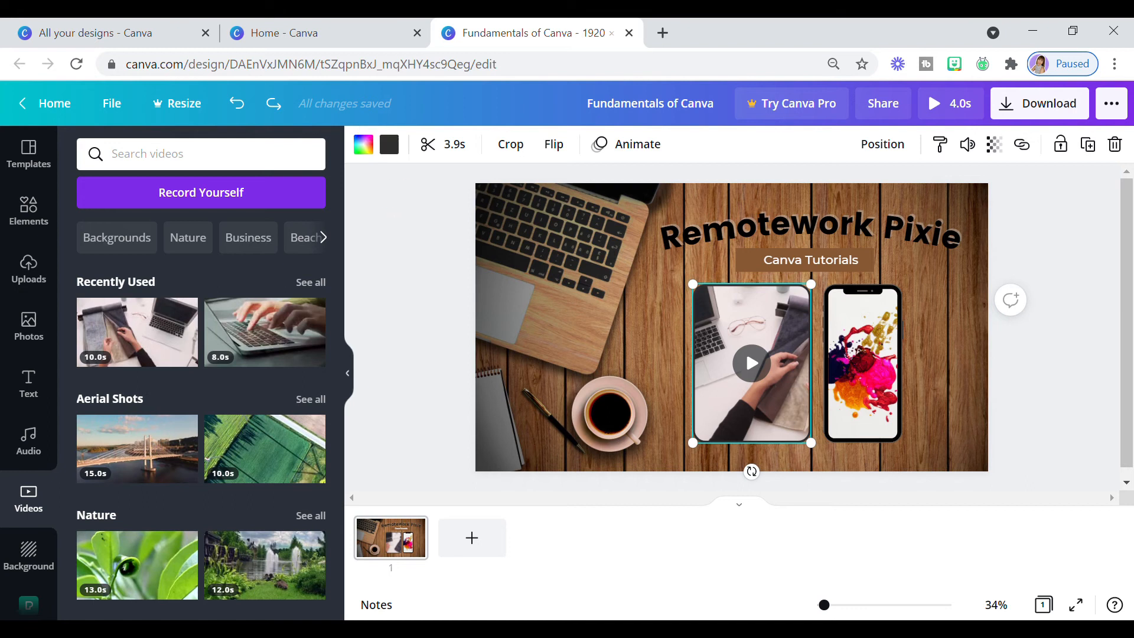
- Shrink the smartphone and the rounded video frame slightly and space them side by side beneath the banner
{"action": "left_click", "coordinate": [893, 414]}
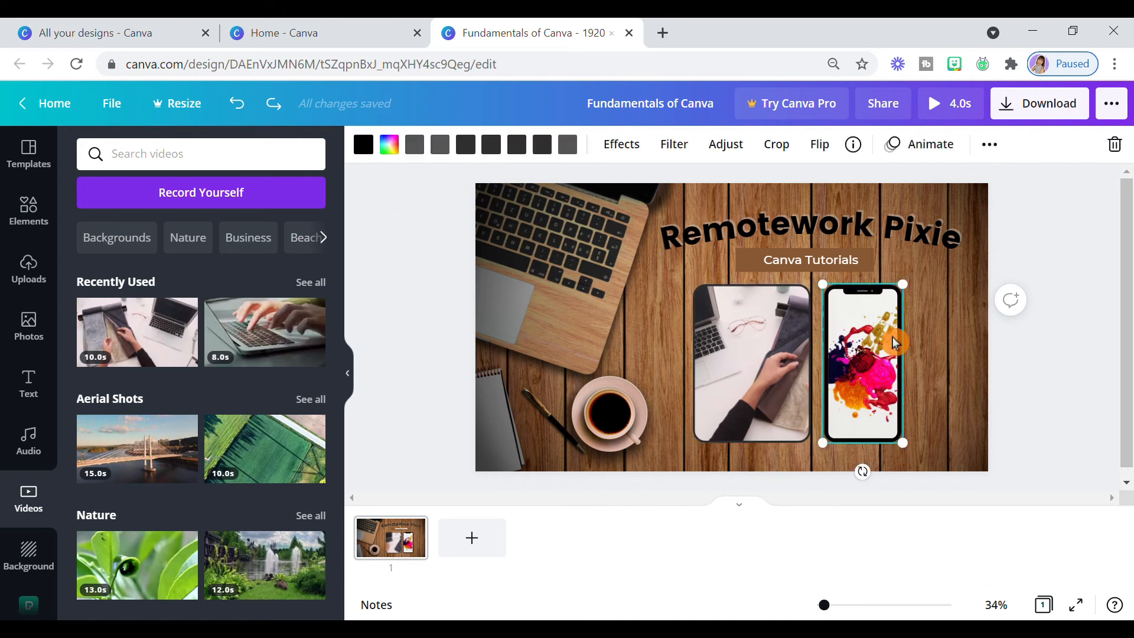
{"action": "mouse_move", "coordinate": [913, 297]}
{"action": "left_mouse_down"}
{"action": "mouse_move", "coordinate": [916, 322]}
{"action": "mouse_move", "coordinate": [904, 315]}
{"action": "left_mouse_up"}
{"action": "left_click_drag", "start_coordinate": [898, 363], "coordinate": [912, 363]}
{"action": "left_click", "coordinate": [794, 369]}
{"action": "left_click_drag", "start_coordinate": [822, 294], "coordinate": [814, 341]}
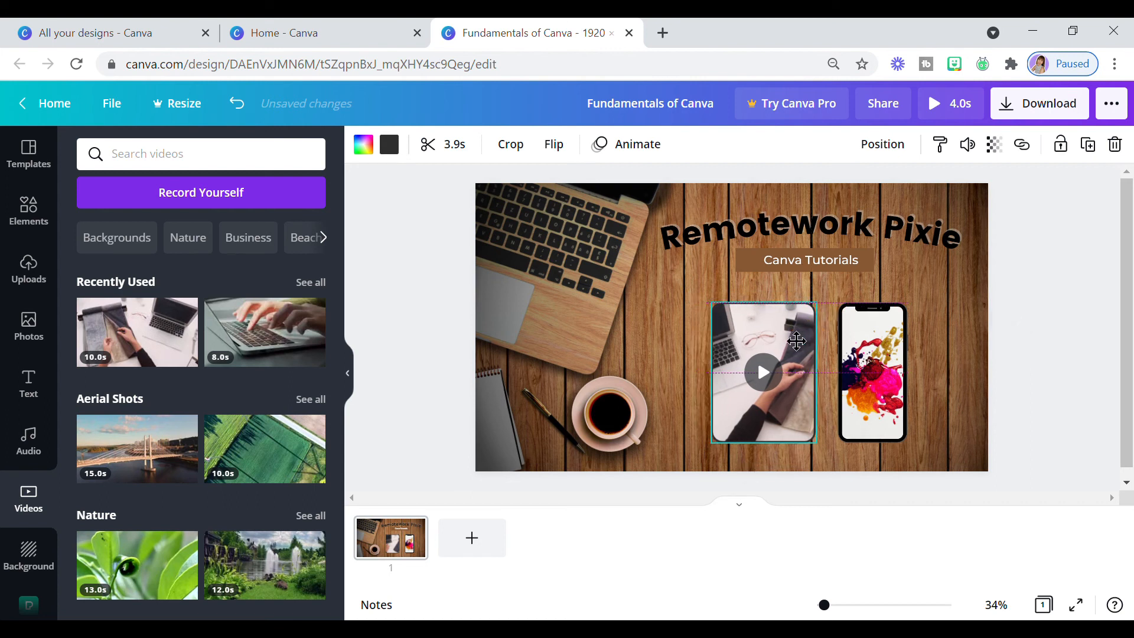
{"action": "left_click", "coordinate": [869, 337]}
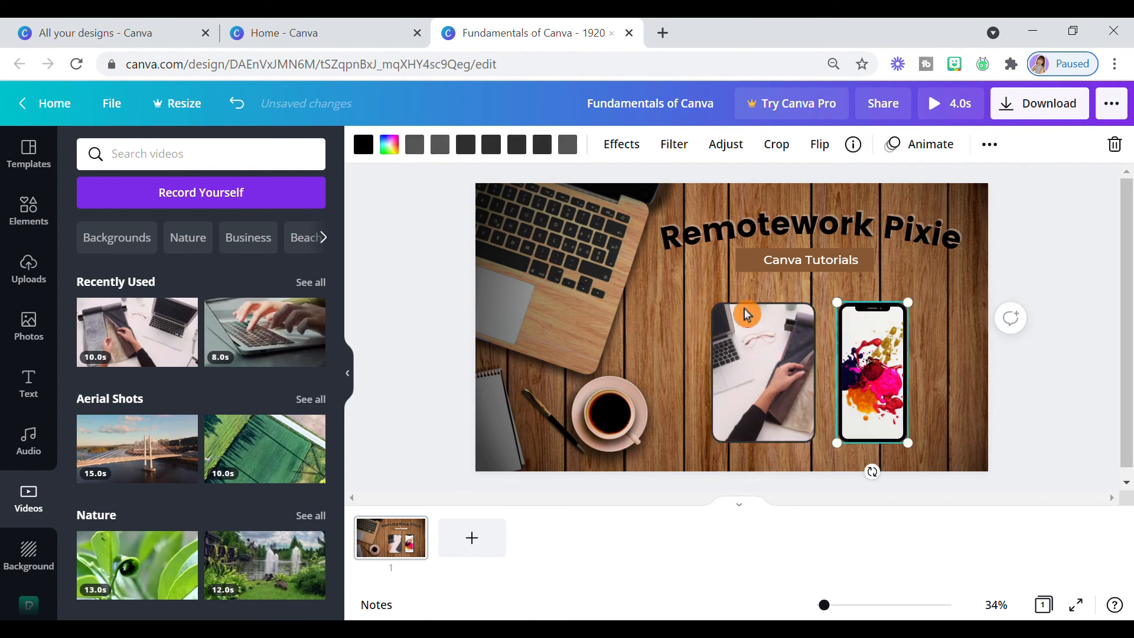
- Select the rounded video frame and the smartphone together and lock them in place
{"action": "left_click", "coordinate": [697, 304]}
{"action": "left_click_drag", "start_coordinate": [673, 277], "coordinate": [945, 470]}
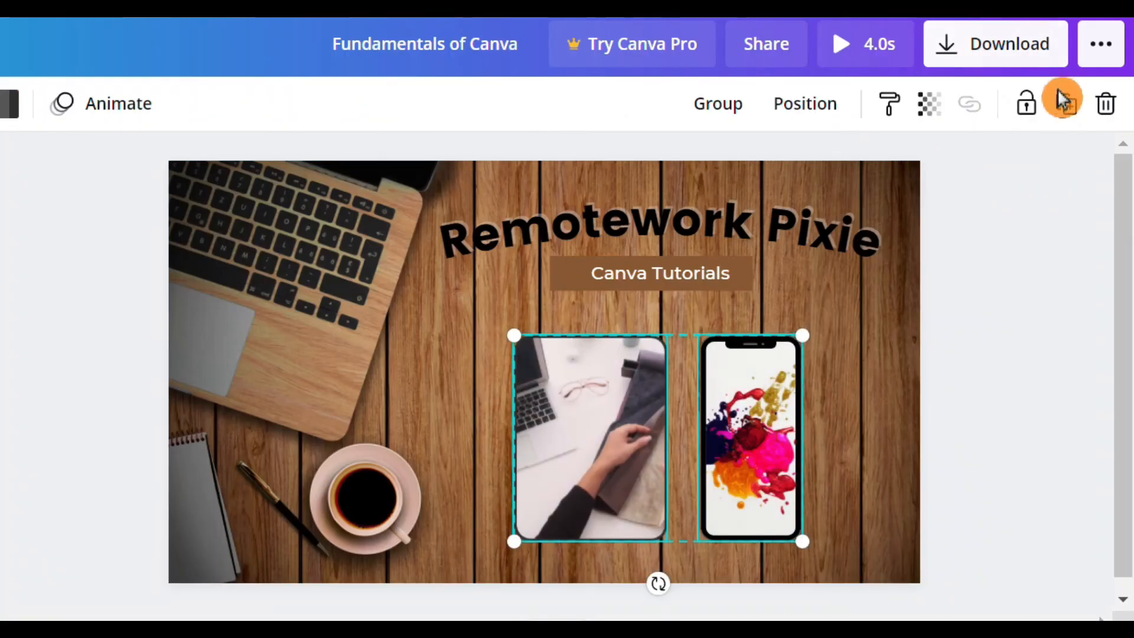
{"action": "left_click", "coordinate": [1031, 106]}
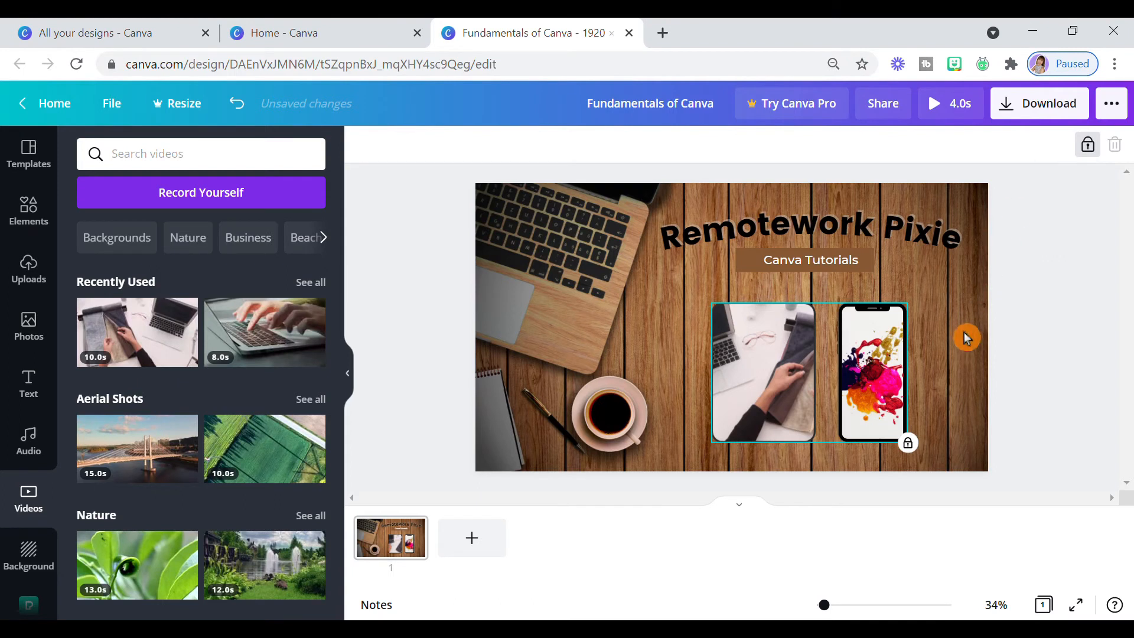
{"action": "left_click", "coordinate": [966, 340]}
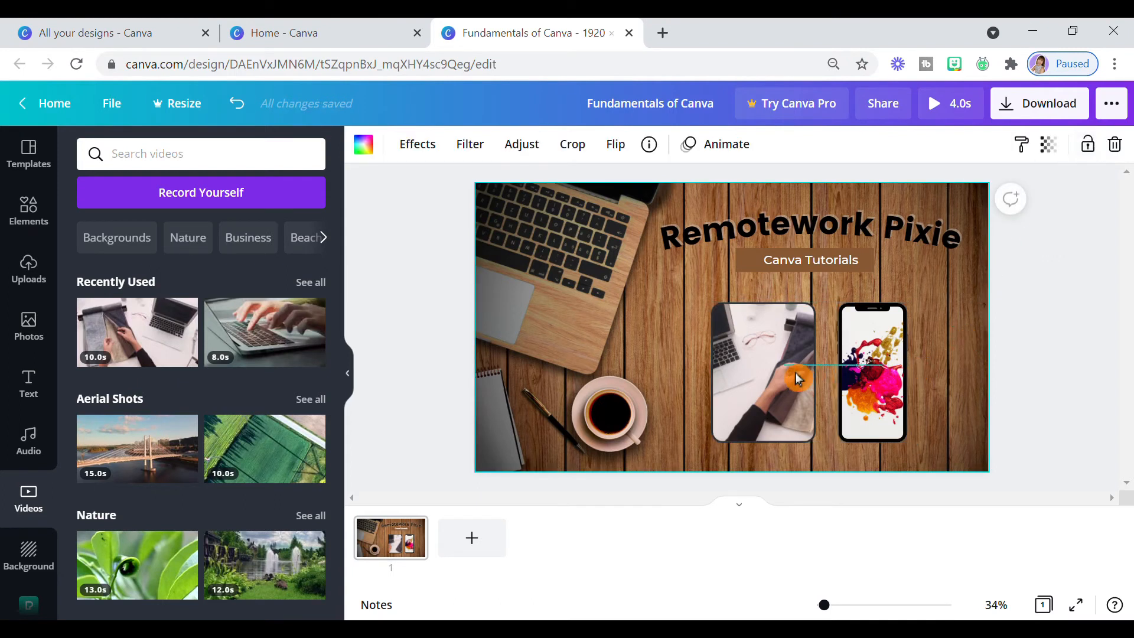
{"action": "left_click", "coordinate": [768, 360]}
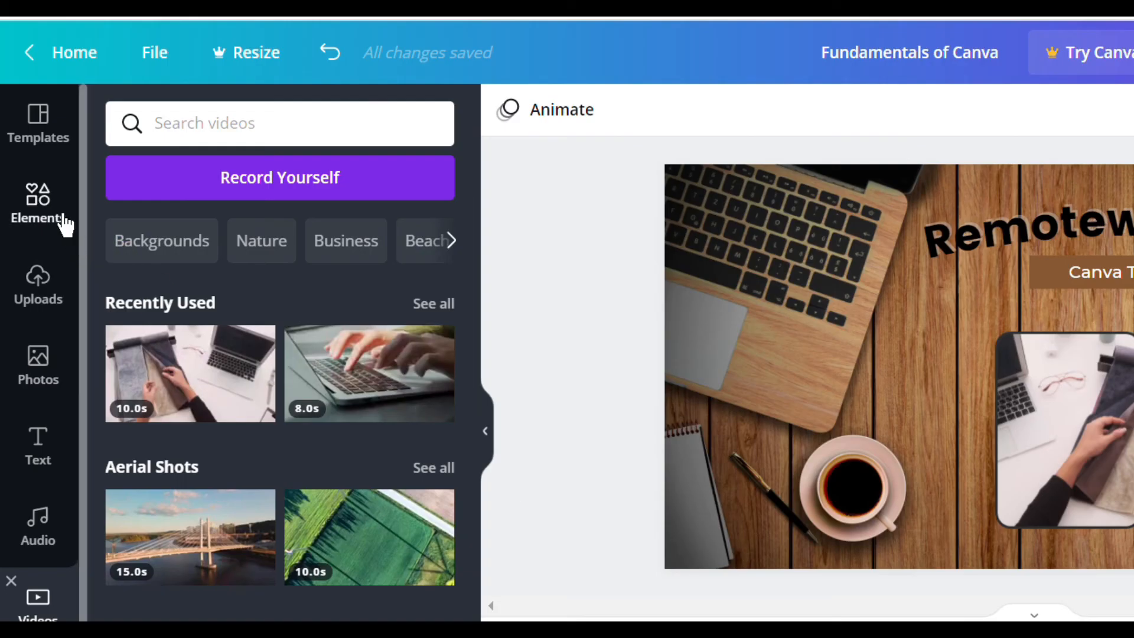
- Search the elements for "spark" and add the free half-sunburst line graphic to the page
{"action": "left_click", "coordinate": [63, 223]}
{"action": "left_click", "coordinate": [253, 127]}
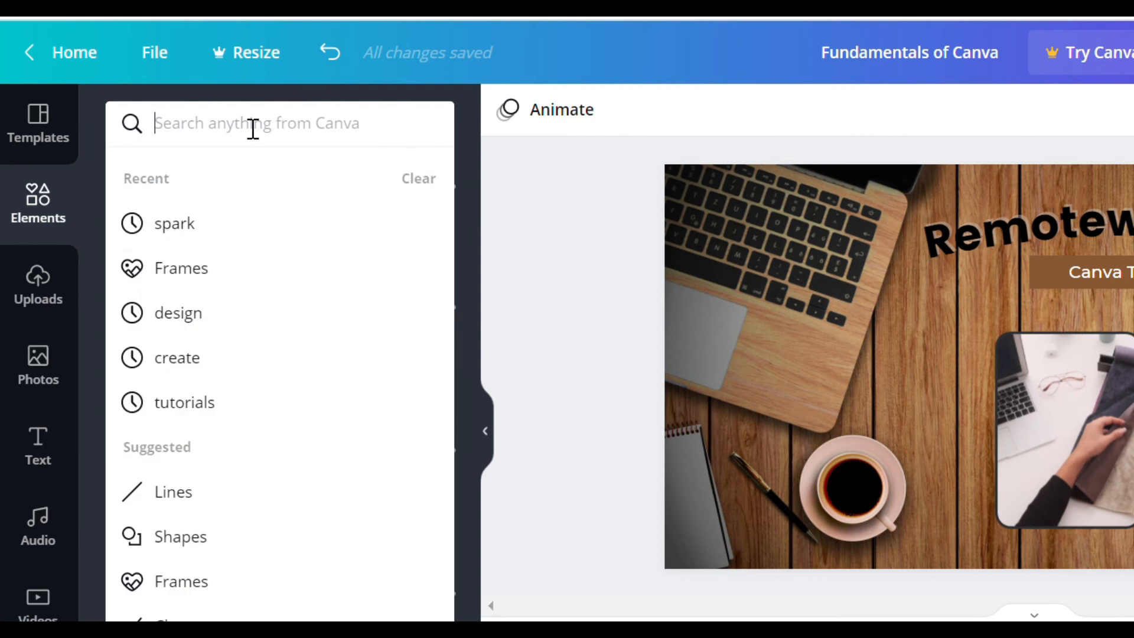
{"action": "type", "text": "spark"}
{"action": "key", "text": "Return"}
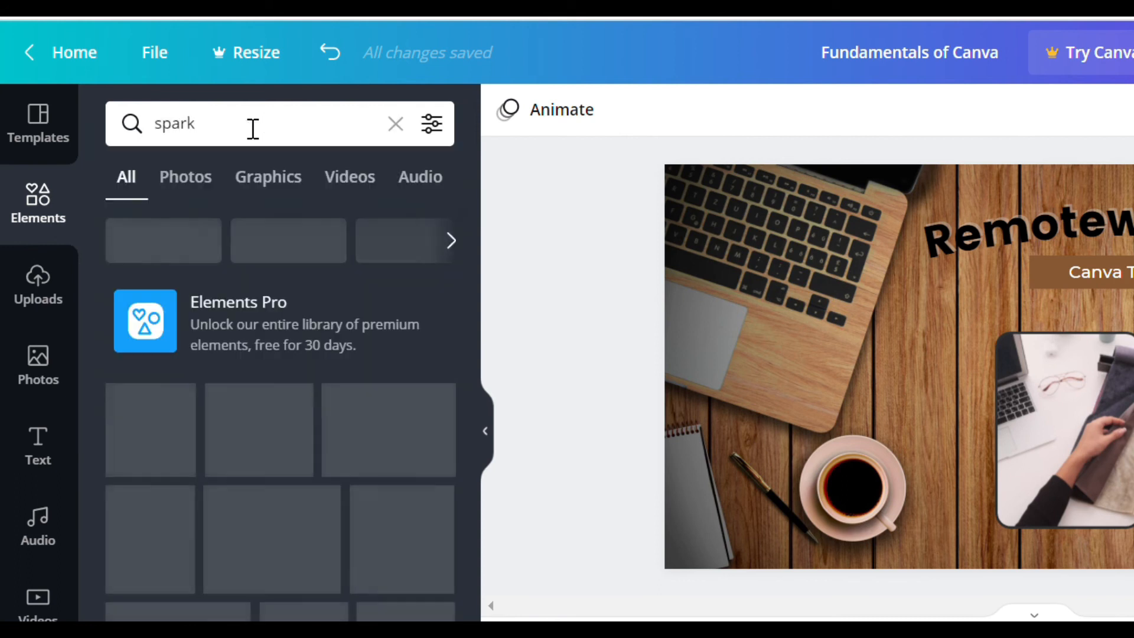
{"action": "scroll", "coordinate": [405, 419], "scroll_direction": "down", "scroll_amount": 8}
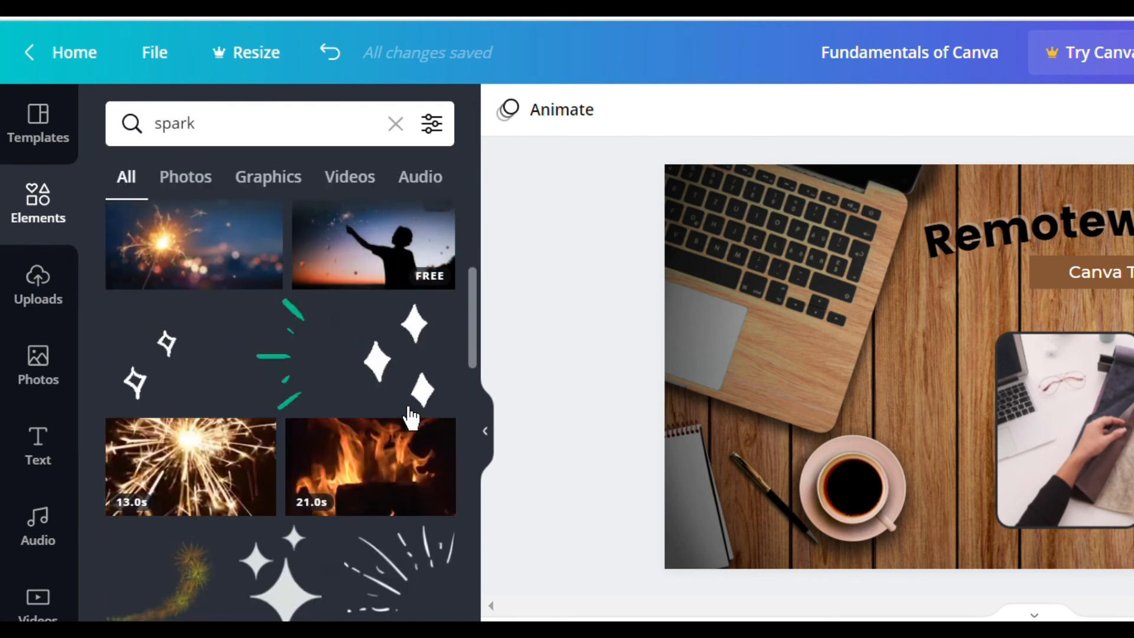
{"action": "scroll", "coordinate": [410, 418], "scroll_direction": "down", "scroll_amount": 10}
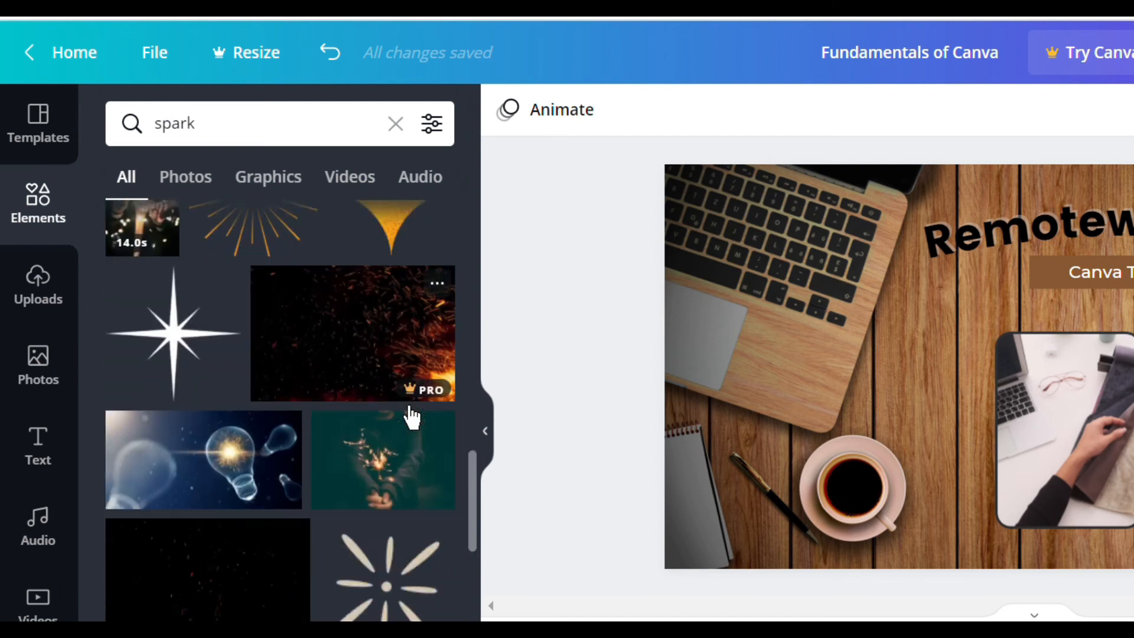
{"action": "scroll", "coordinate": [412, 418], "scroll_direction": "down", "scroll_amount": 10}
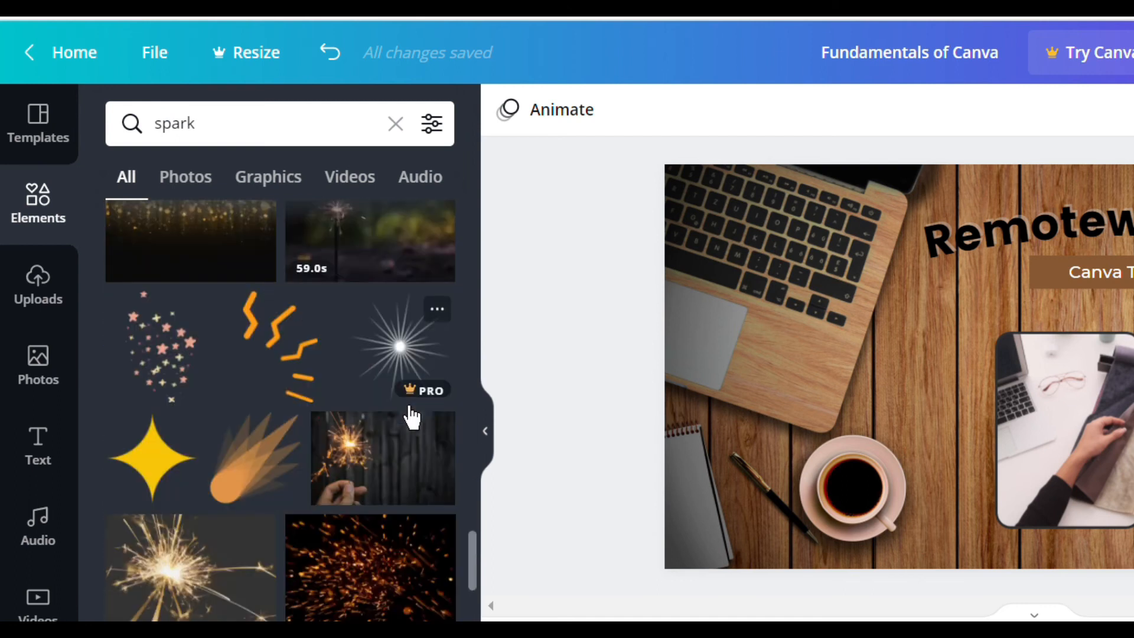
{"action": "scroll", "coordinate": [412, 417], "scroll_direction": "down", "scroll_amount": 8}
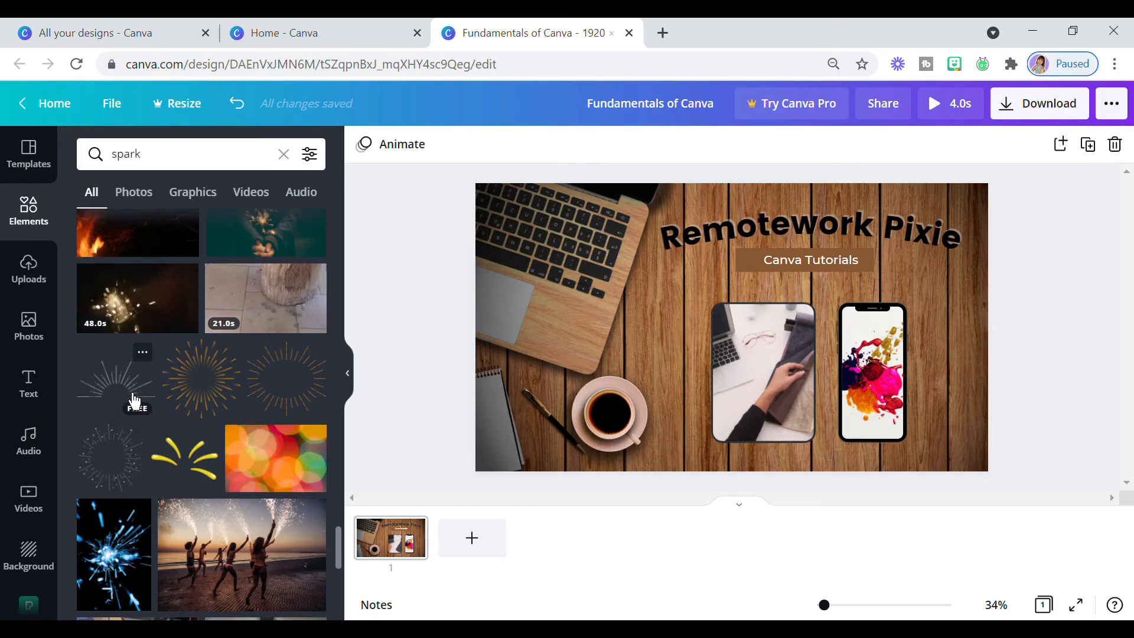
{"action": "left_click", "coordinate": [184, 460]}
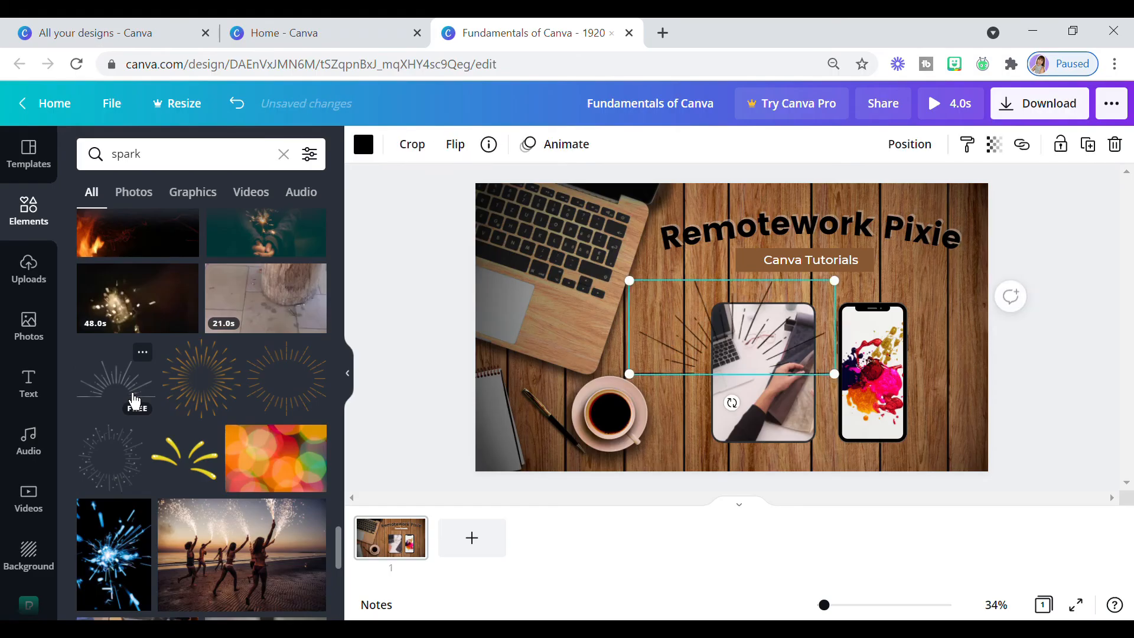
- Move the half-sunburst graphic over the coffee cup and shrink it to radiate from the cup's upper edge
{"action": "left_click_drag", "start_coordinate": [699, 342], "coordinate": [582, 374]}
{"action": "left_click", "coordinate": [650, 344]}
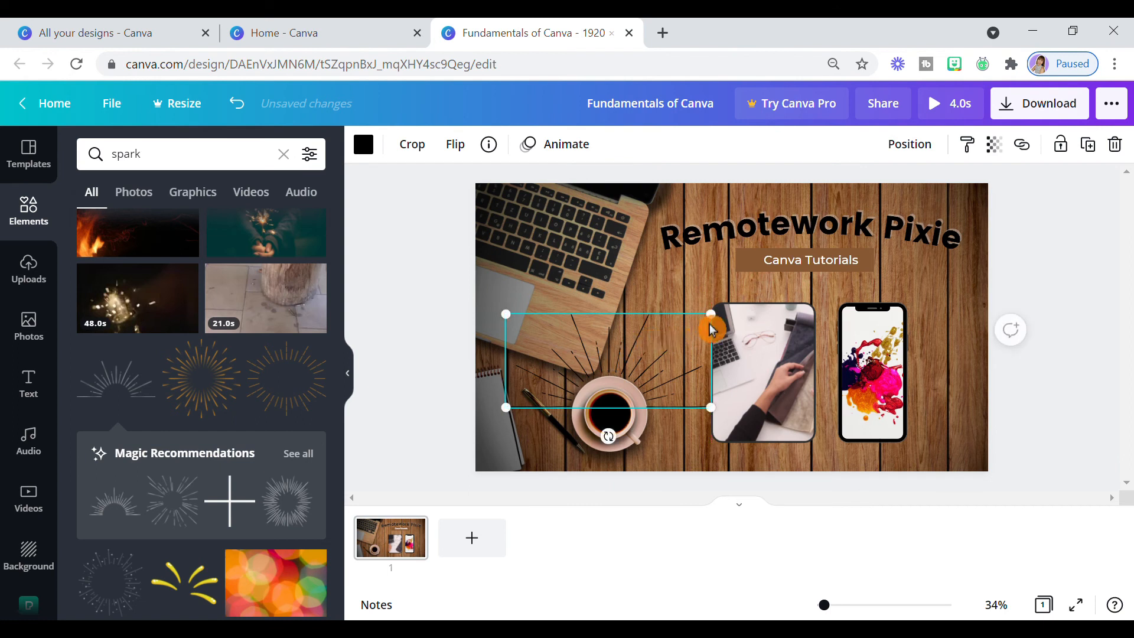
{"action": "mouse_move", "coordinate": [719, 330]}
{"action": "left_mouse_down"}
{"action": "mouse_move", "coordinate": [679, 346]}
{"action": "mouse_move", "coordinate": [656, 373]}
{"action": "mouse_move", "coordinate": [677, 371]}
{"action": "left_mouse_up"}
{"action": "left_click", "coordinate": [665, 388]}
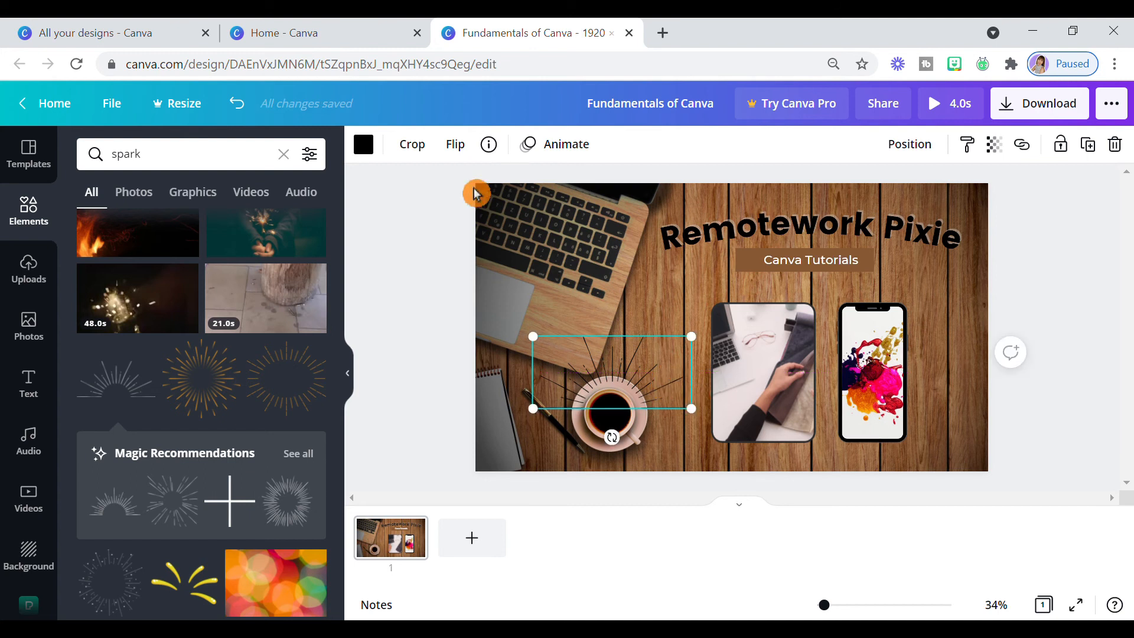
- Recolour the half-sunburst graphic on the coffee cup white
{"action": "left_click", "coordinate": [363, 144]}
{"action": "left_click", "coordinate": [308, 448]}
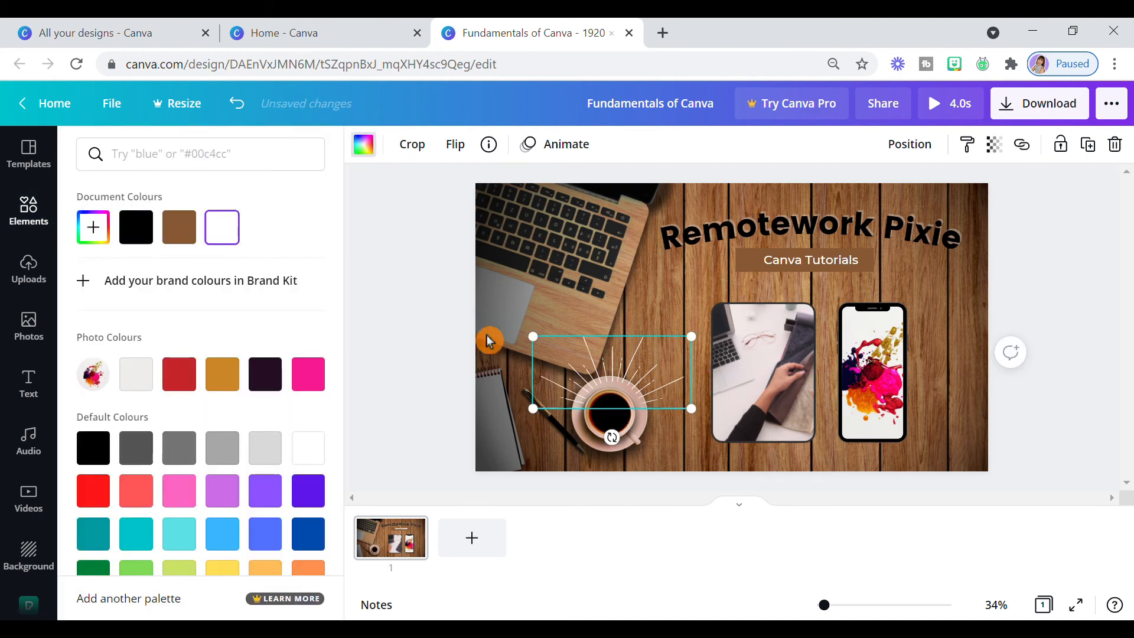
{"action": "left_click", "coordinate": [644, 434]}
- Tilt the white half-sunburst slightly counterclockwise and shrink it a little to fit around the coffee cup
{"action": "left_click_drag", "start_coordinate": [616, 441], "coordinate": [623, 440]}
{"action": "left_click_drag", "start_coordinate": [686, 329], "coordinate": [671, 338]}
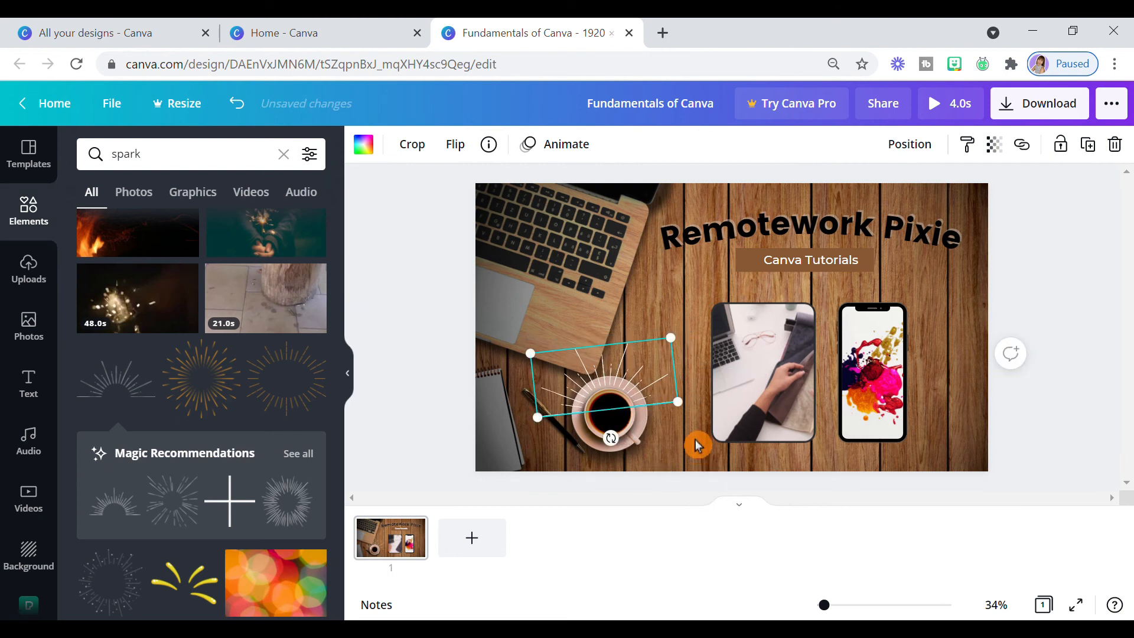
{"action": "left_click", "coordinate": [456, 458]}
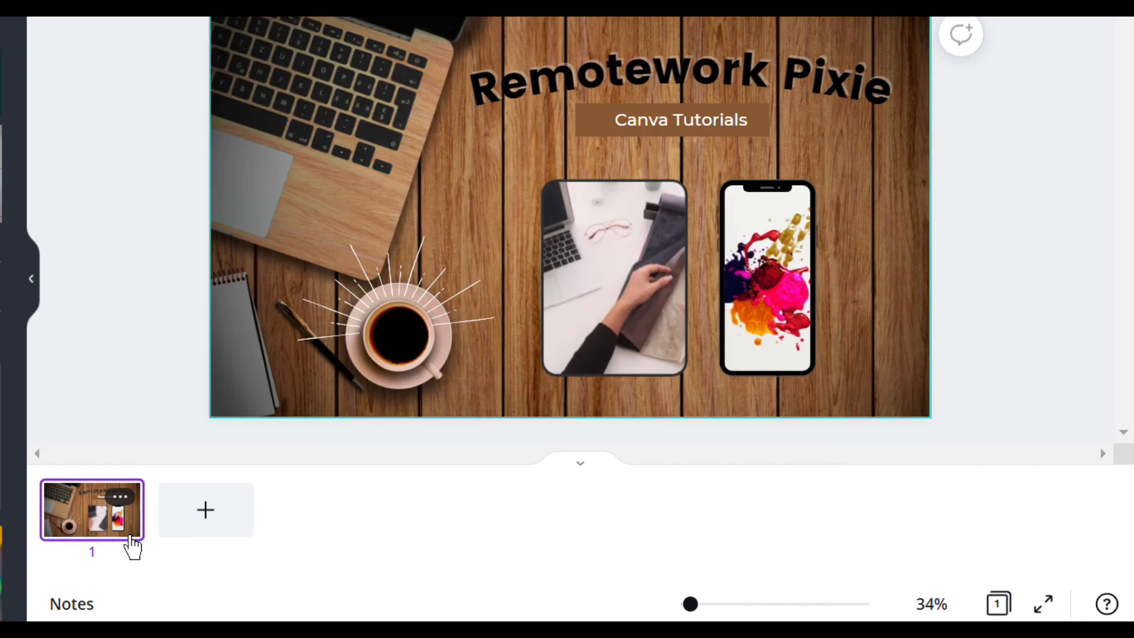
- Duplicate the page and replace the copy's background with dark brown wood planks, after trying the rainbow paint and starry sky ones
{"action": "right_click", "coordinate": [134, 514]}
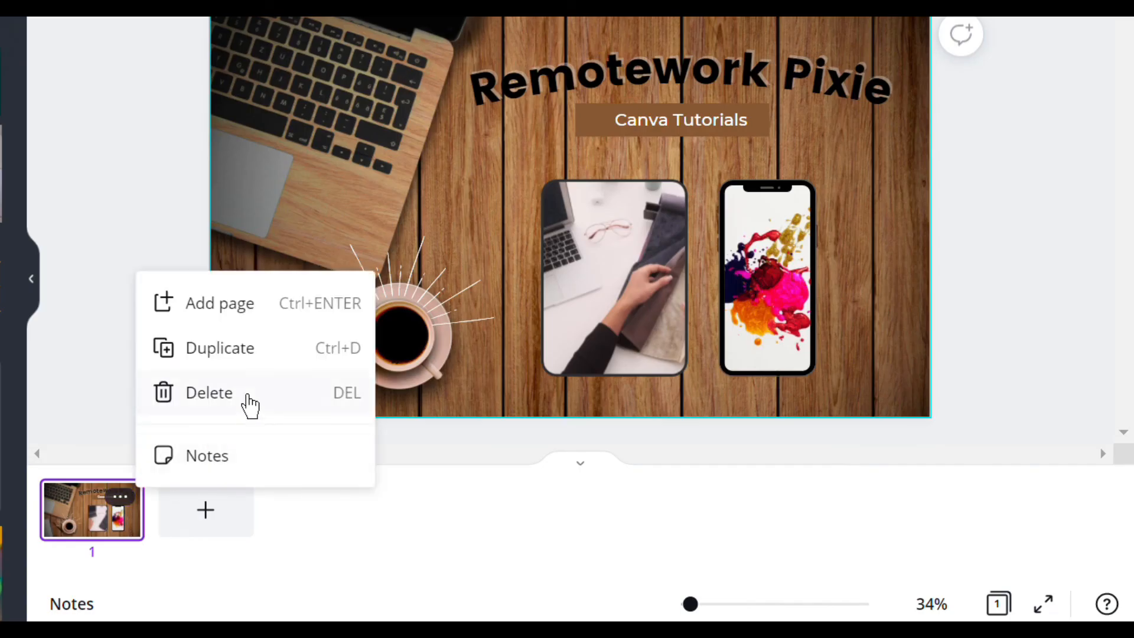
{"action": "left_click", "coordinate": [253, 363]}
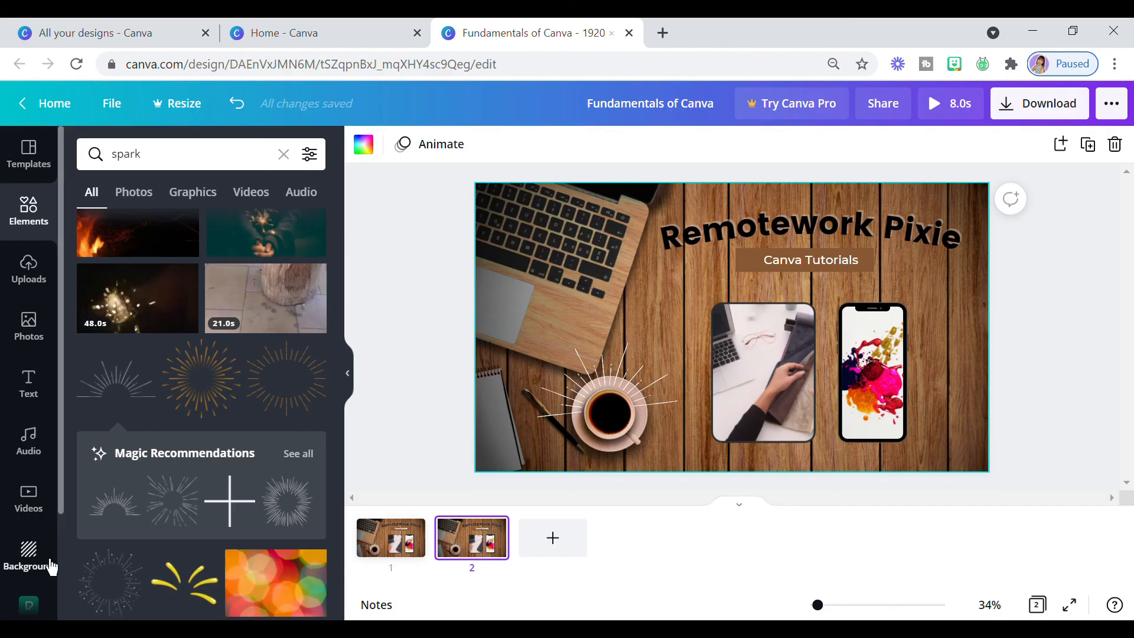
{"action": "left_click", "coordinate": [46, 571]}
{"action": "scroll", "coordinate": [197, 355], "scroll_direction": "down", "scroll_amount": 5}
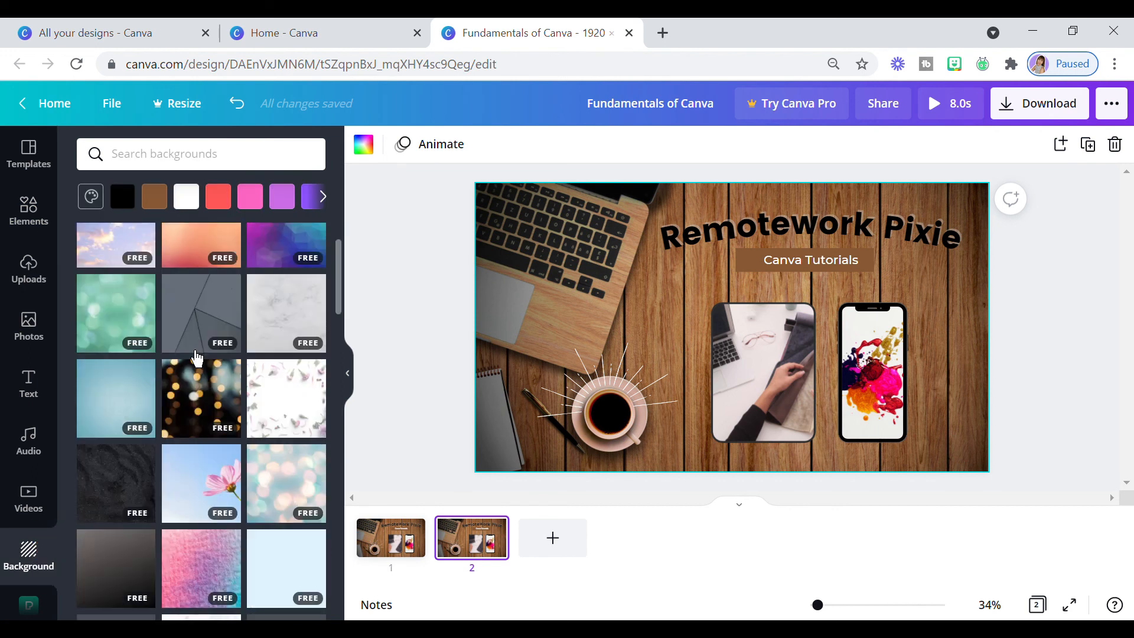
{"action": "scroll", "coordinate": [197, 356], "scroll_direction": "down", "scroll_amount": 2}
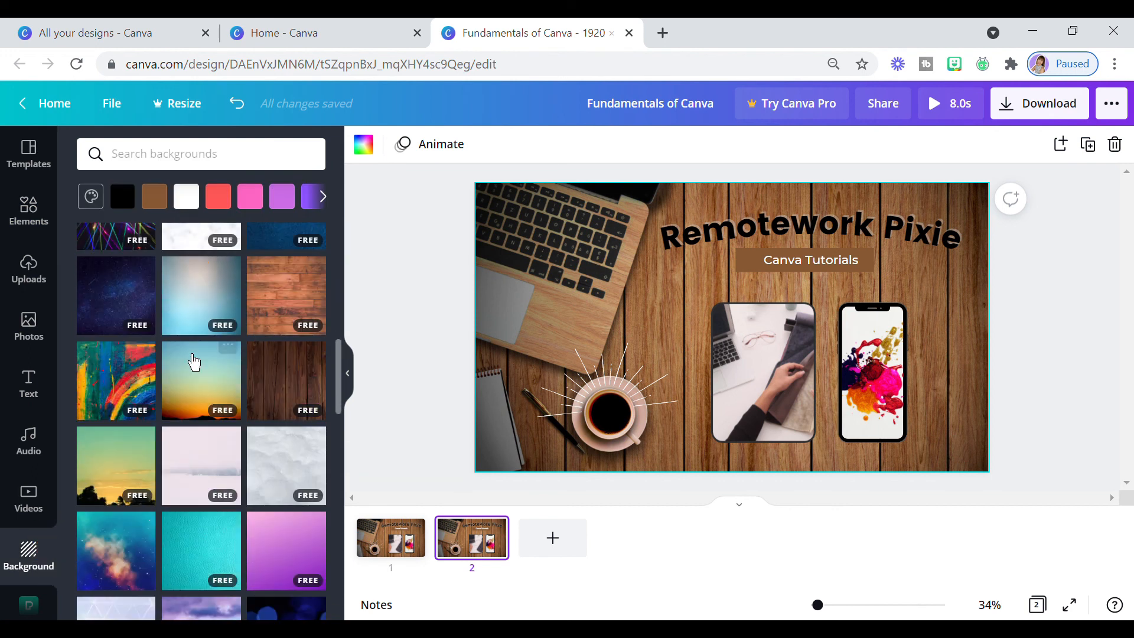
{"action": "left_click", "coordinate": [126, 389]}
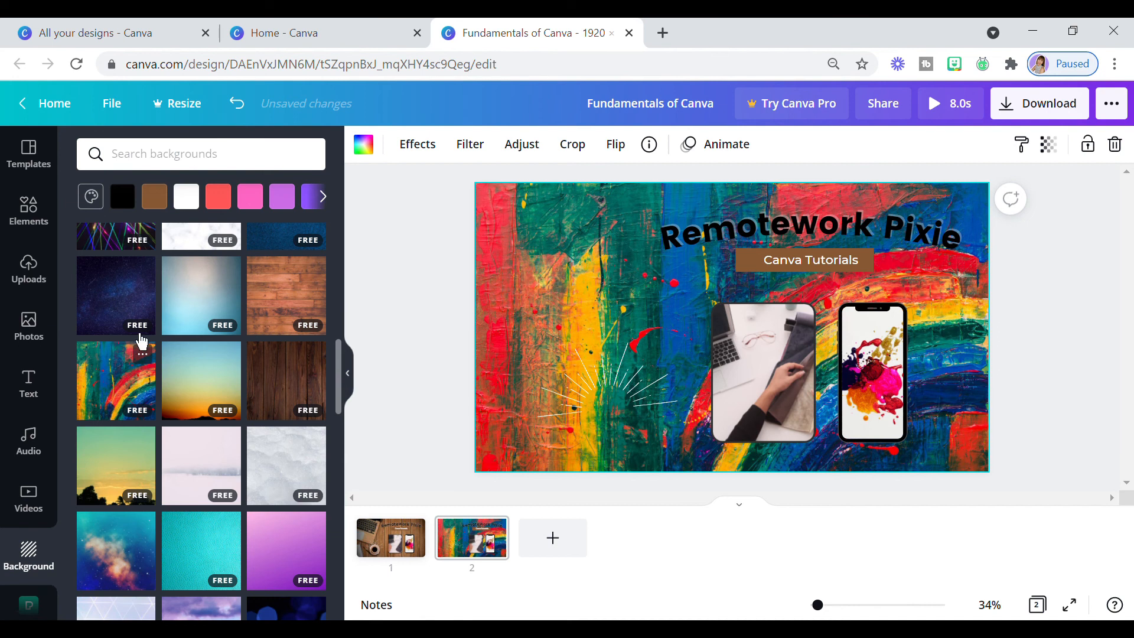
{"action": "left_click", "coordinate": [147, 311]}
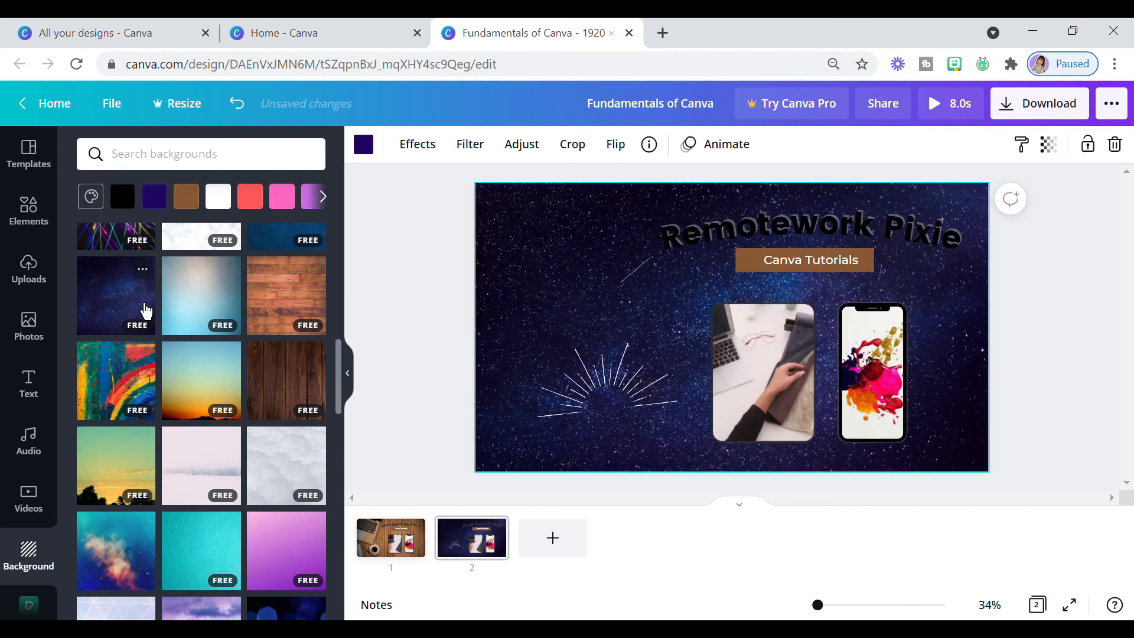
{"action": "left_click", "coordinate": [295, 376]}
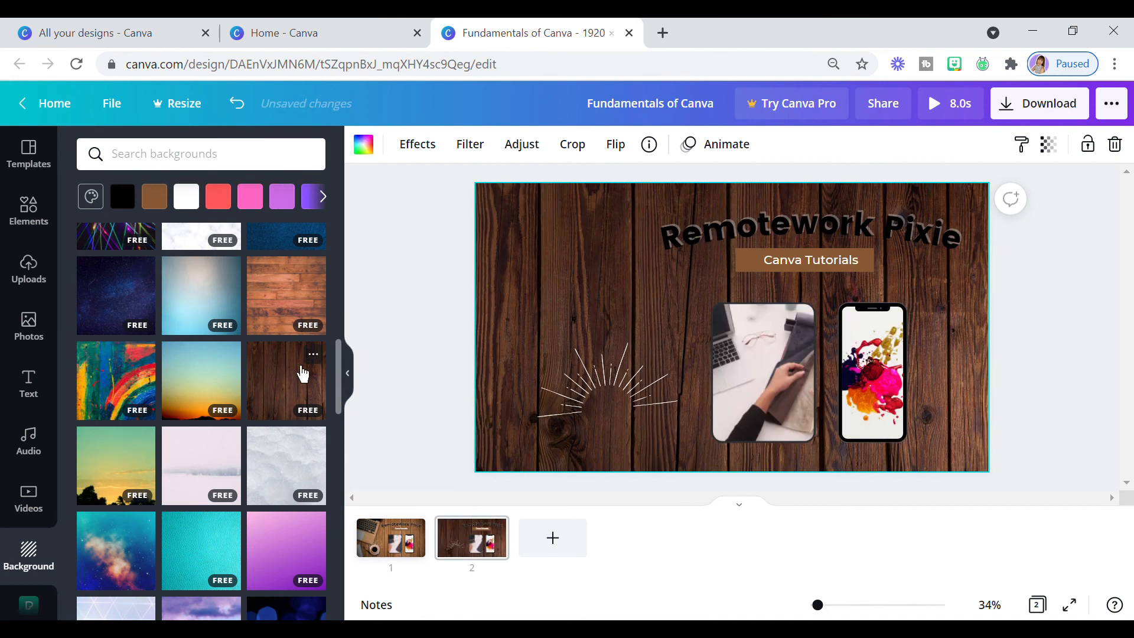
- On page 2, move the half-sunburst to the start of the "Remotework Pixie" heading, rotate it about 45° counterclockwise and shrink it slightly
{"action": "left_click", "coordinate": [550, 408]}
{"action": "left_click_drag", "start_coordinate": [601, 408], "coordinate": [725, 296]}
{"action": "mouse_move", "coordinate": [628, 241]}
{"action": "left_mouse_down"}
{"action": "mouse_move", "coordinate": [635, 252]}
{"action": "mouse_move", "coordinate": [624, 252]}
{"action": "left_mouse_up"}
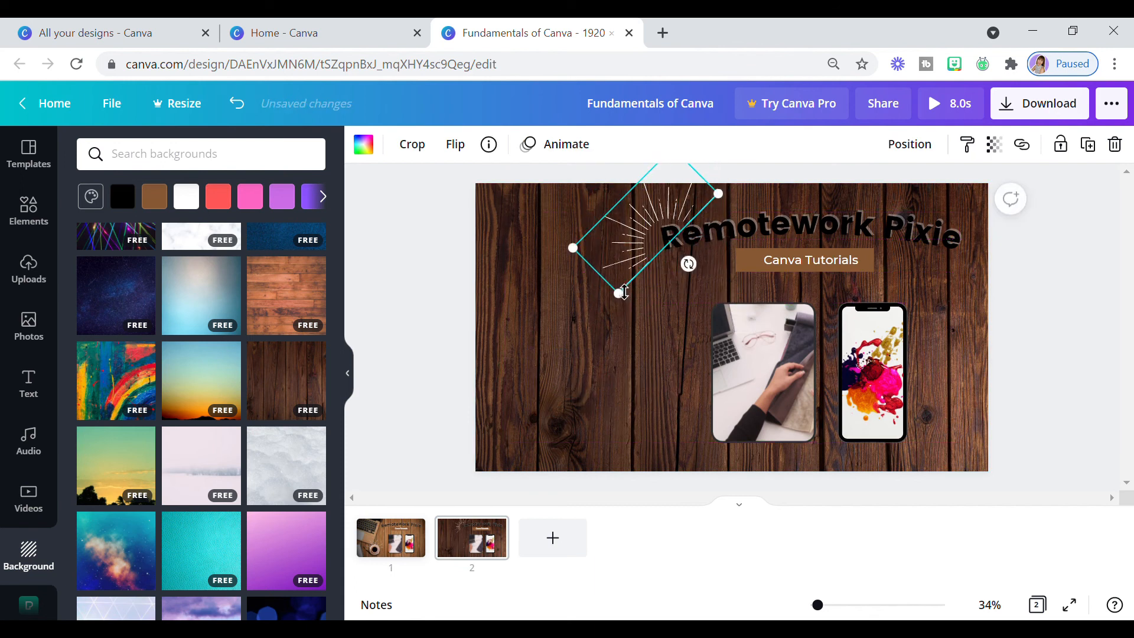
{"action": "left_click_drag", "start_coordinate": [631, 304], "coordinate": [609, 295]}
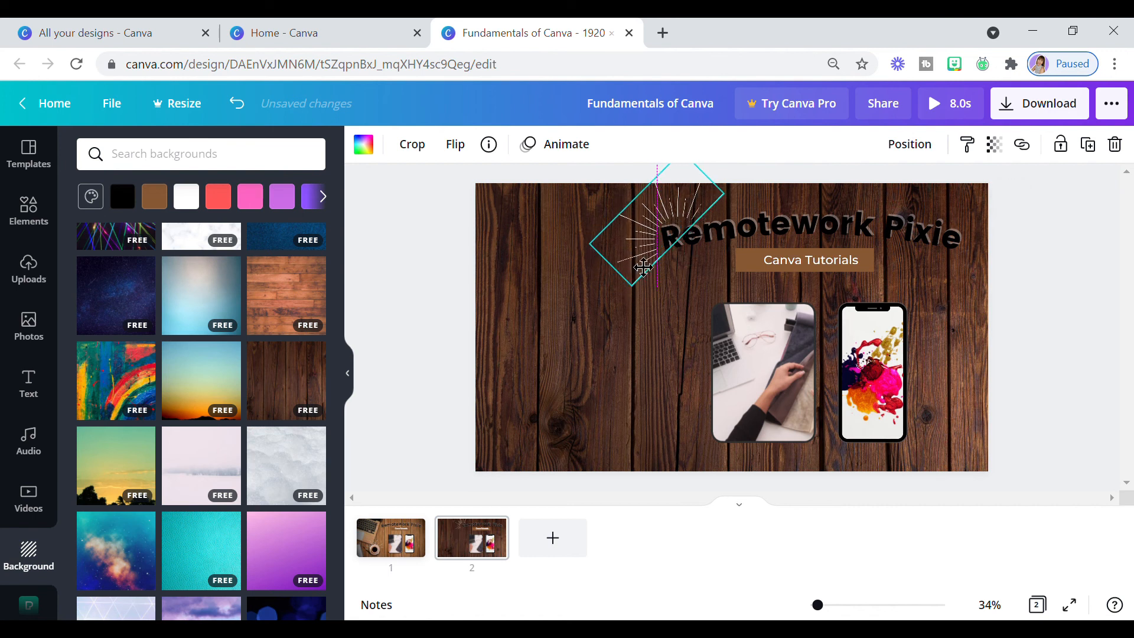
{"action": "left_click", "coordinate": [594, 330]}
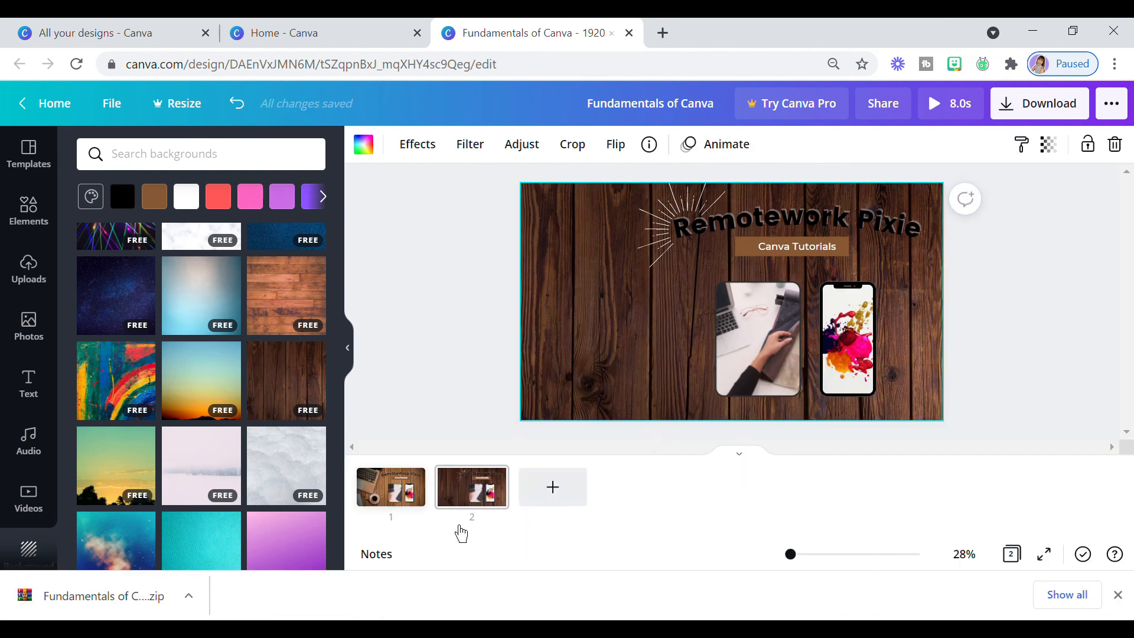
- Compare the designs on pages 1 and 2, ending on page 1
{"action": "left_click", "coordinate": [409, 506]}
{"action": "left_click", "coordinate": [476, 508]}
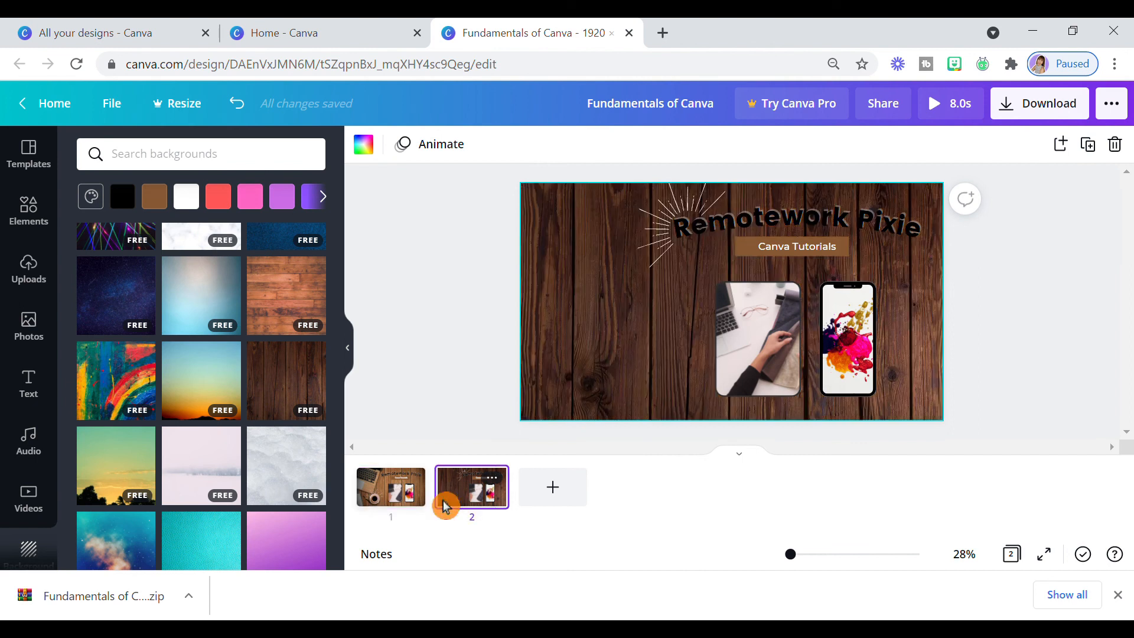
{"action": "left_click", "coordinate": [421, 508]}
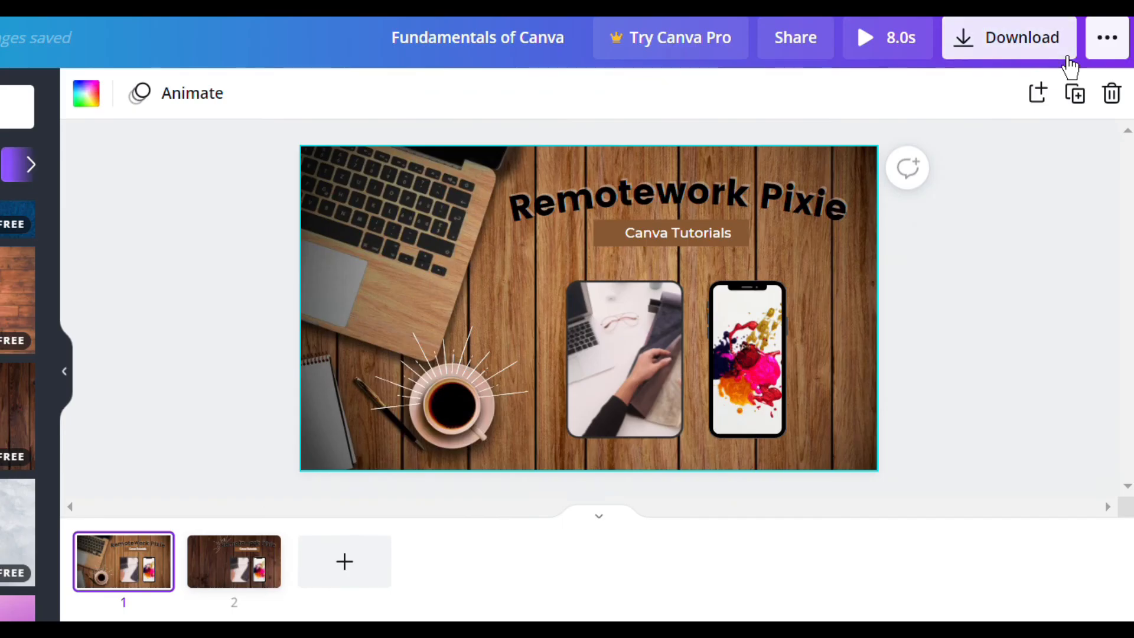
- Try PNG as the download file type and set it back to MP4 Video
{"action": "left_click", "coordinate": [1081, 116]}
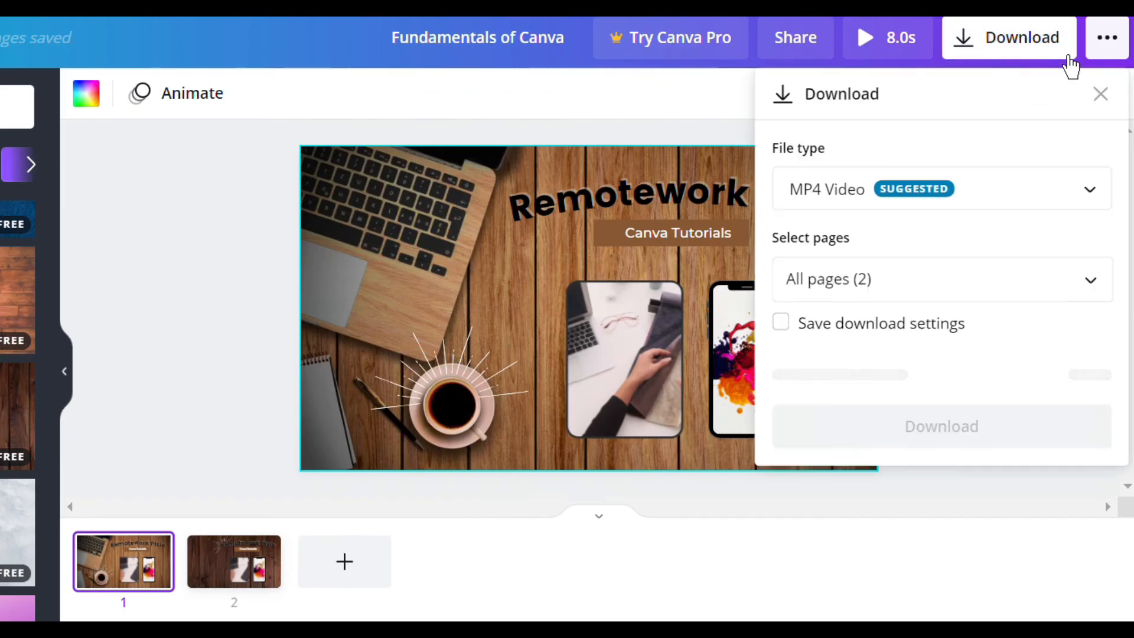
{"action": "left_click", "coordinate": [1015, 219]}
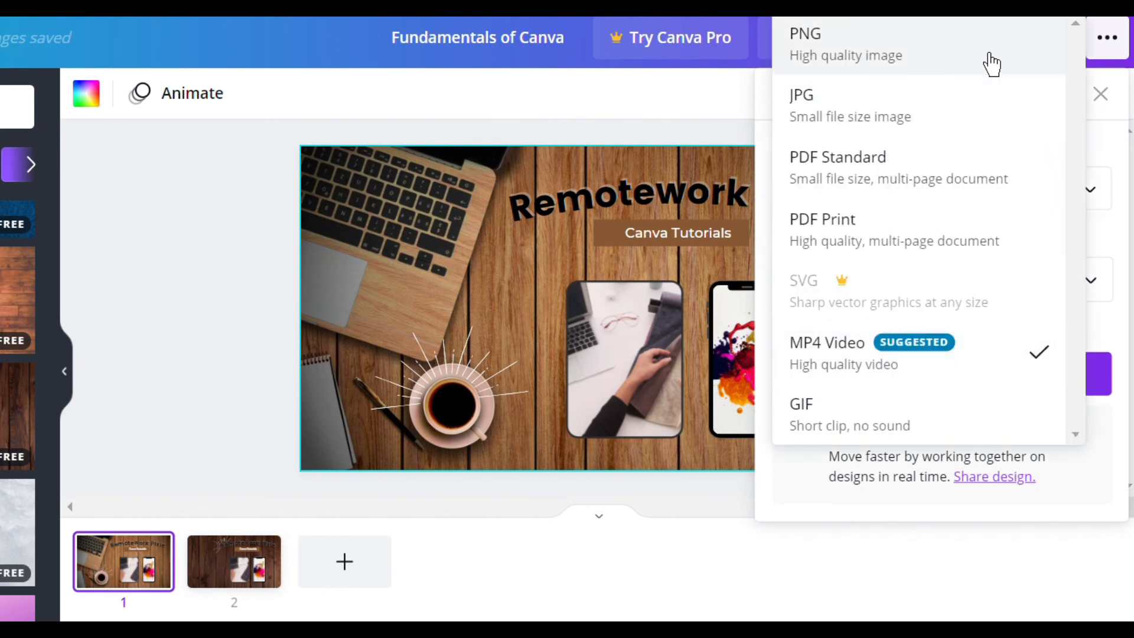
{"action": "left_click", "coordinate": [987, 63]}
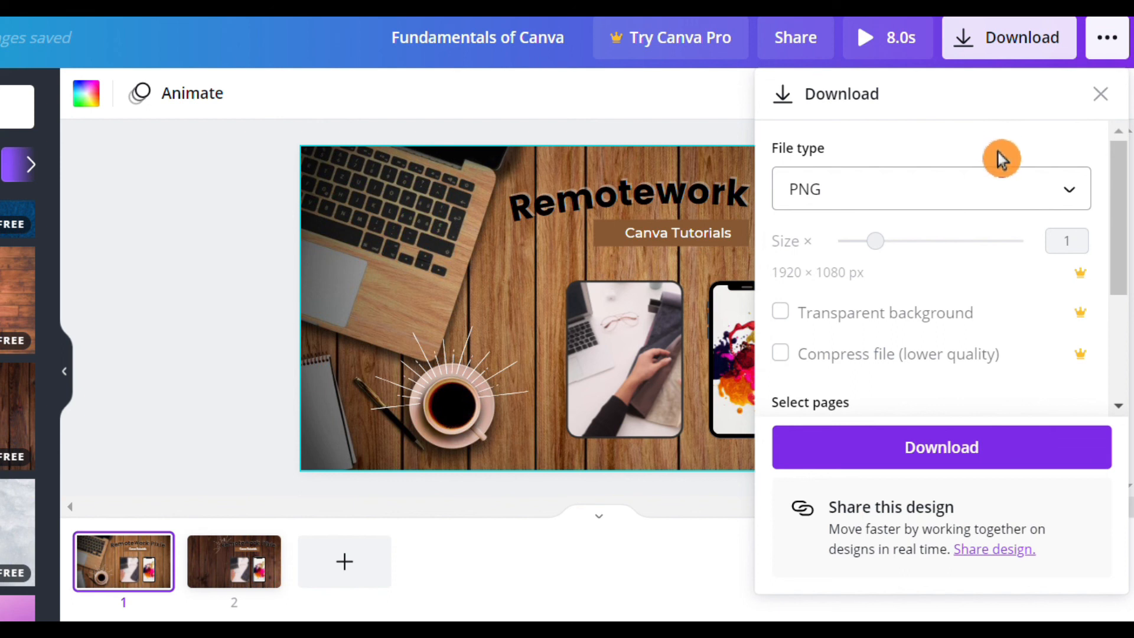
{"action": "left_click", "coordinate": [1001, 199]}
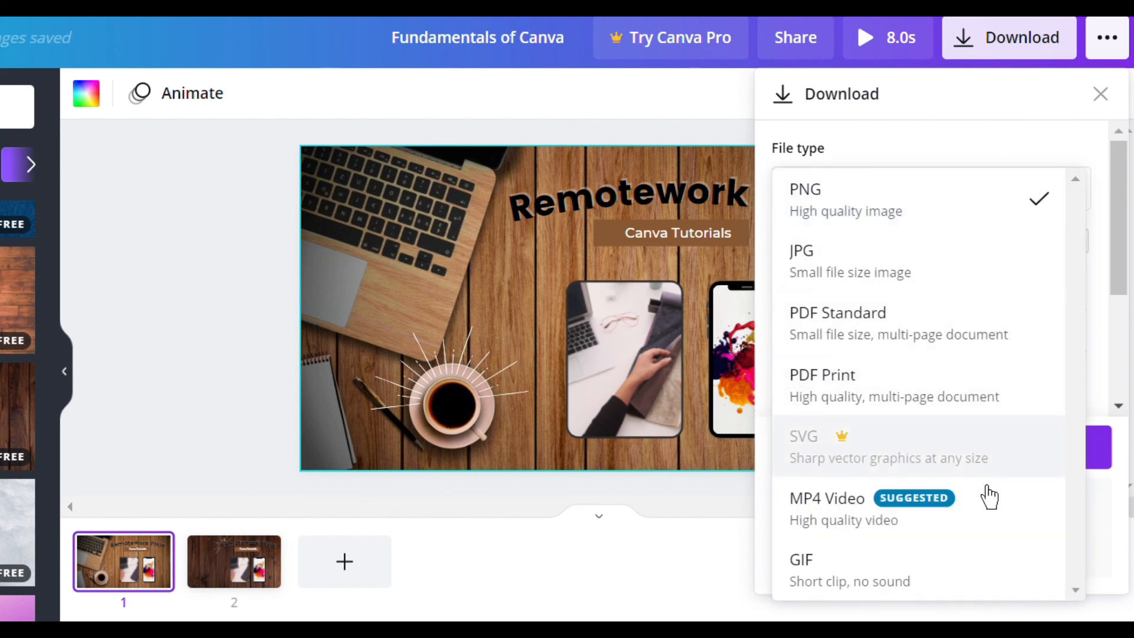
{"action": "left_click", "coordinate": [994, 527]}
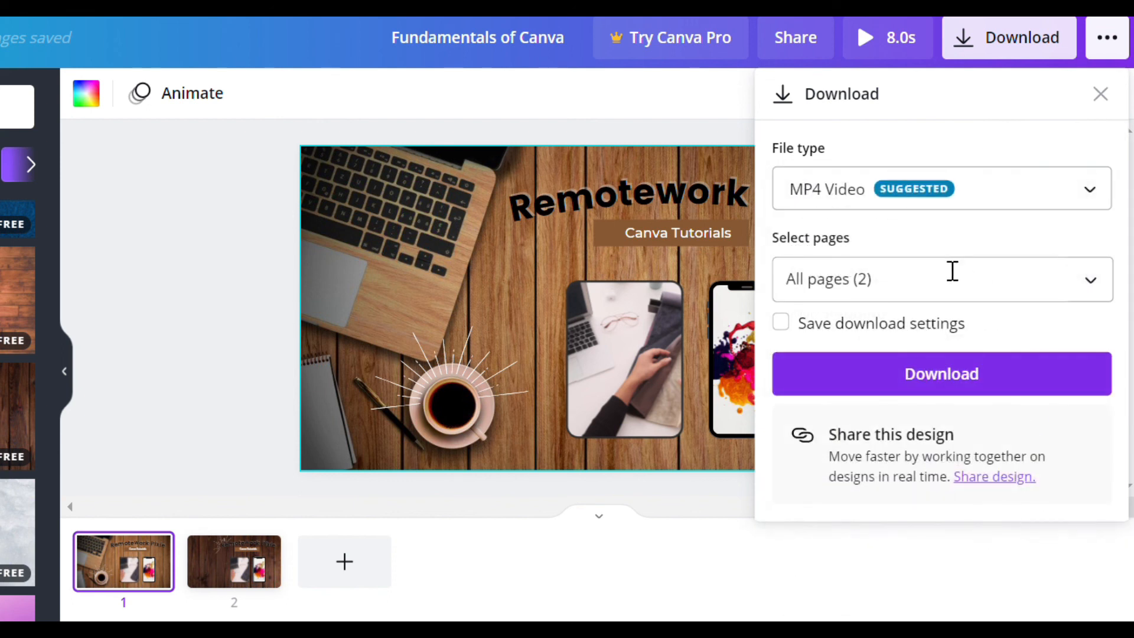
- Try deselecting and reselecting individual pages for the download, and confirm the selection with all pages (1–2) included
{"action": "left_click", "coordinate": [998, 297]}
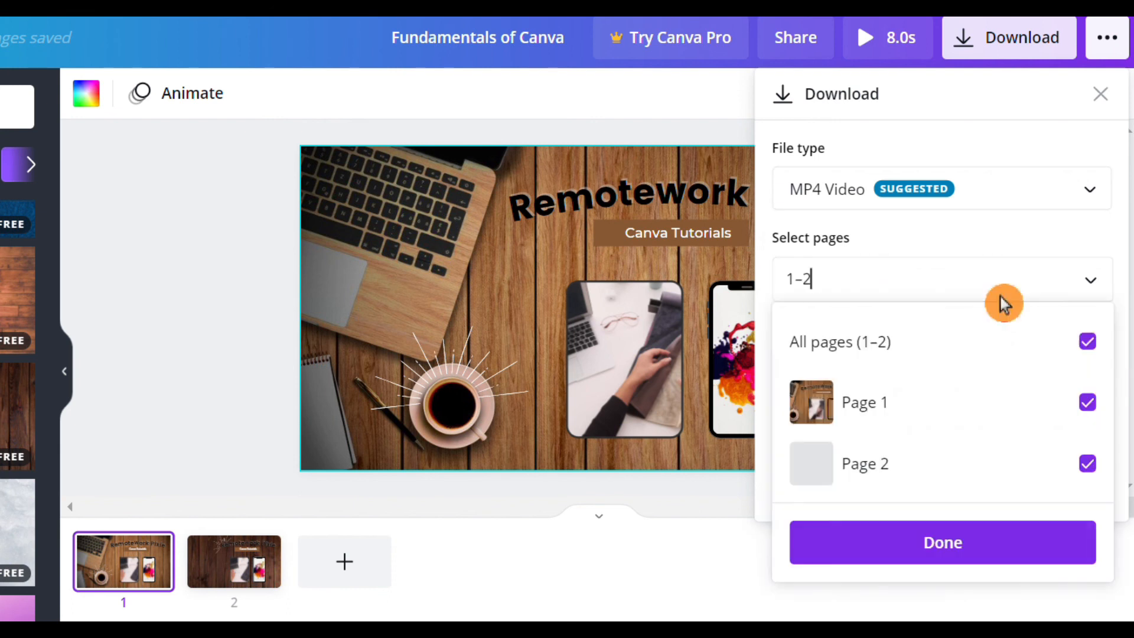
{"action": "left_click", "coordinate": [1102, 361]}
{"action": "left_click", "coordinate": [1093, 418]}
{"action": "left_click", "coordinate": [1117, 473]}
{"action": "left_click", "coordinate": [1105, 408]}
{"action": "left_click", "coordinate": [1098, 355]}
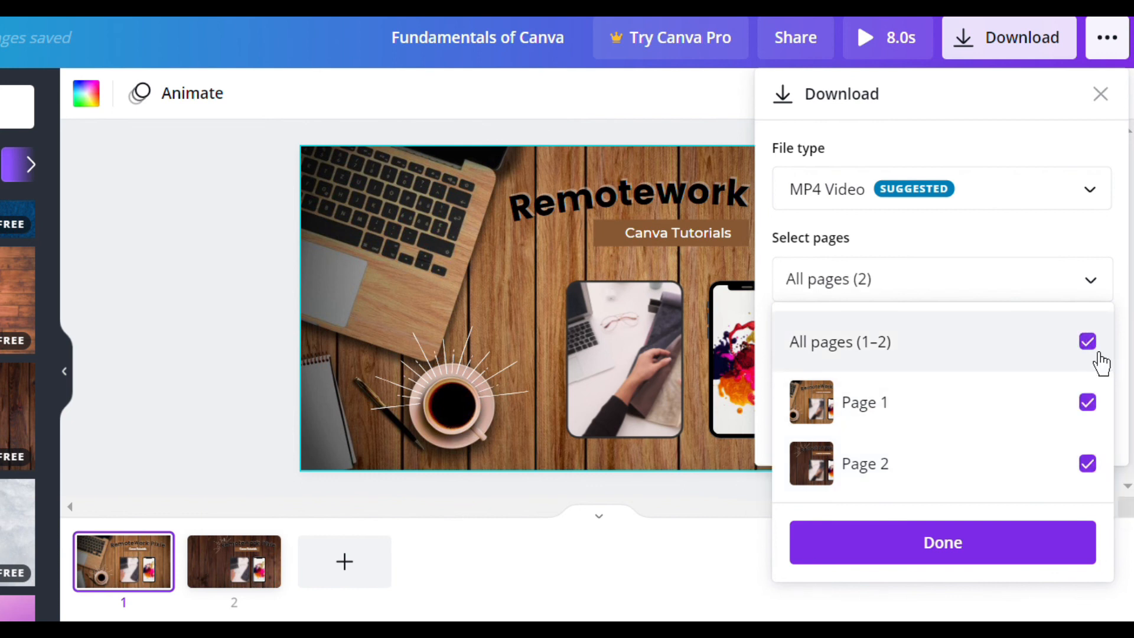
{"action": "left_click", "coordinate": [1044, 558]}
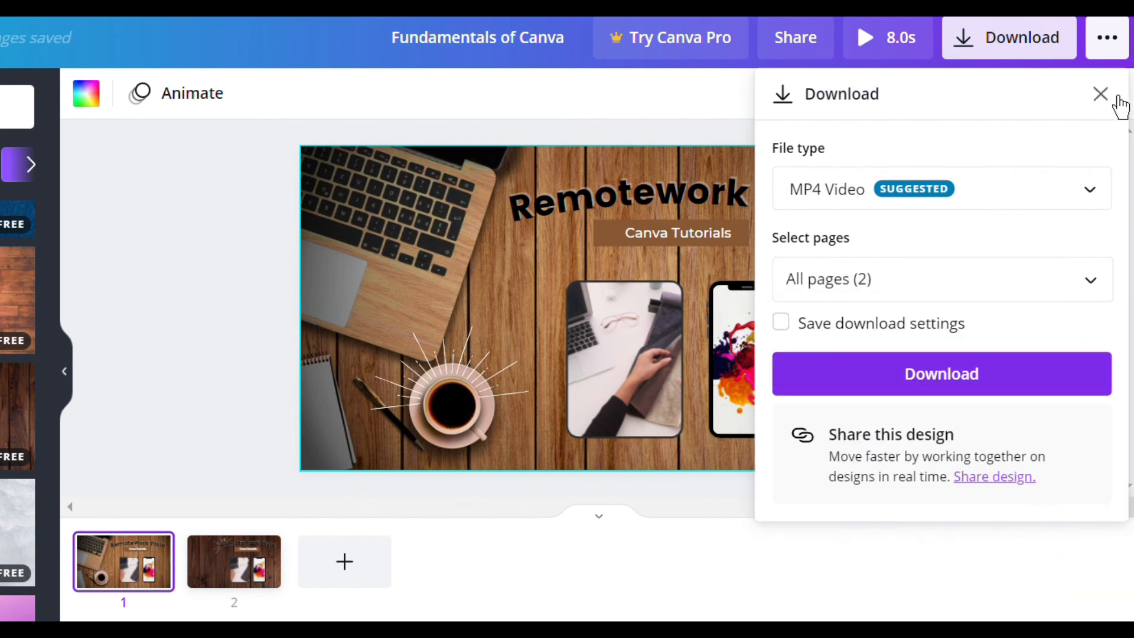
- Look through the design's publishing options and expand the full list of sharing destinations
{"action": "left_click", "coordinate": [1126, 60]}
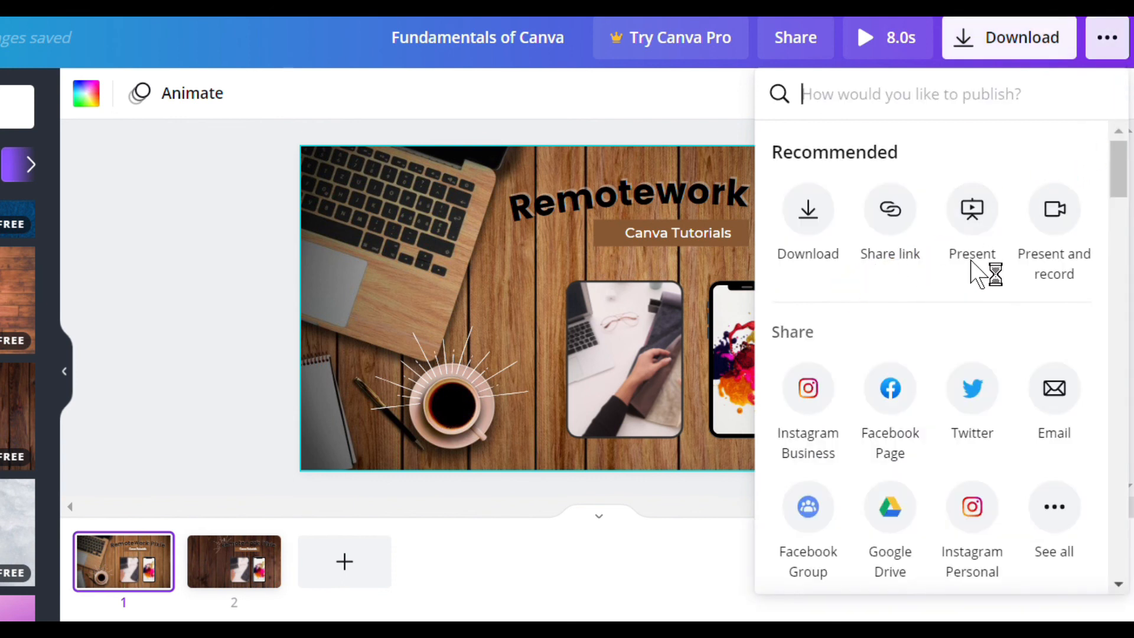
{"action": "mouse_move", "coordinate": [1129, 192]}
{"action": "left_mouse_down"}
{"action": "mouse_move", "coordinate": [1127, 233]}
{"action": "mouse_move", "coordinate": [1128, 201]}
{"action": "left_mouse_up"}
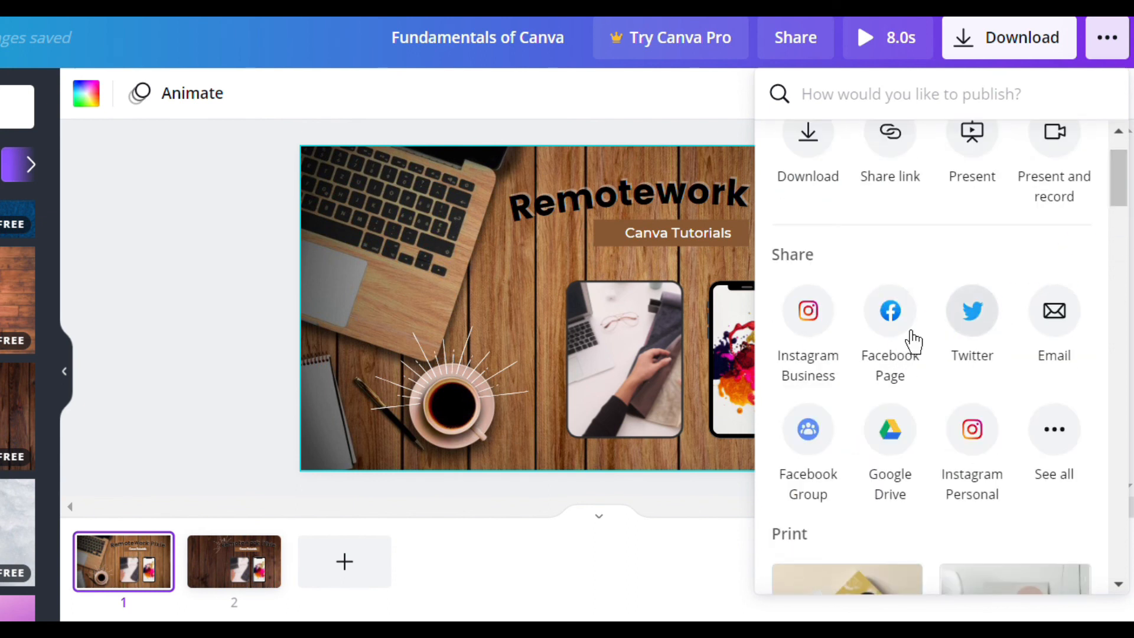
{"action": "left_click", "coordinate": [1071, 478]}
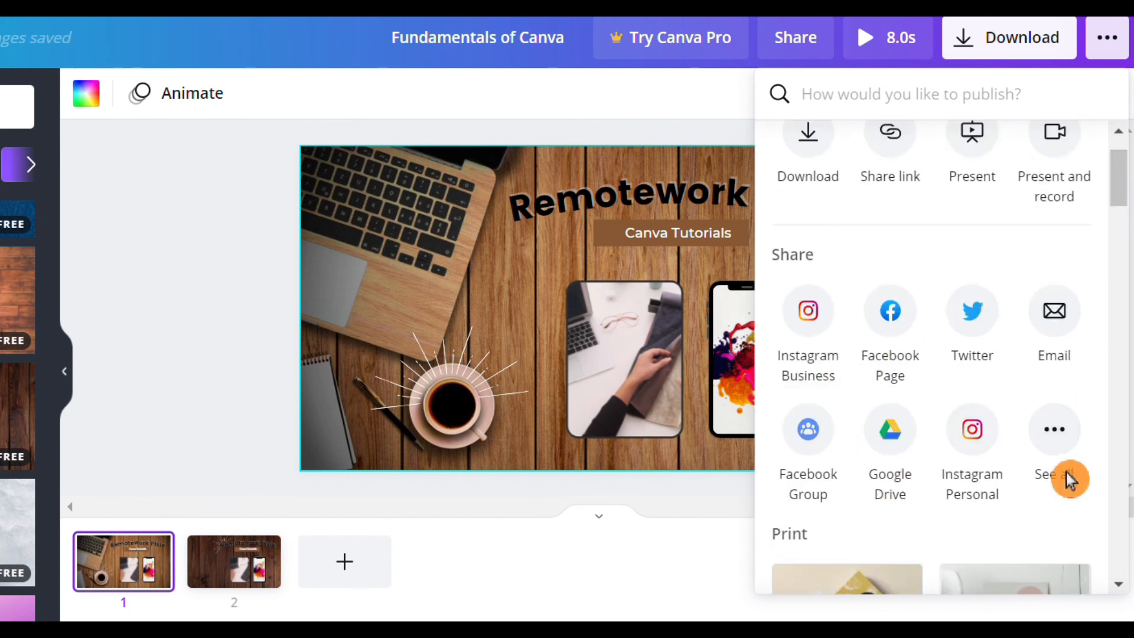
{"action": "mouse_move", "coordinate": [1128, 194]}
{"action": "left_mouse_down"}
{"action": "mouse_move", "coordinate": [1128, 259]}
{"action": "mouse_move", "coordinate": [1122, 183]}
{"action": "left_mouse_up"}
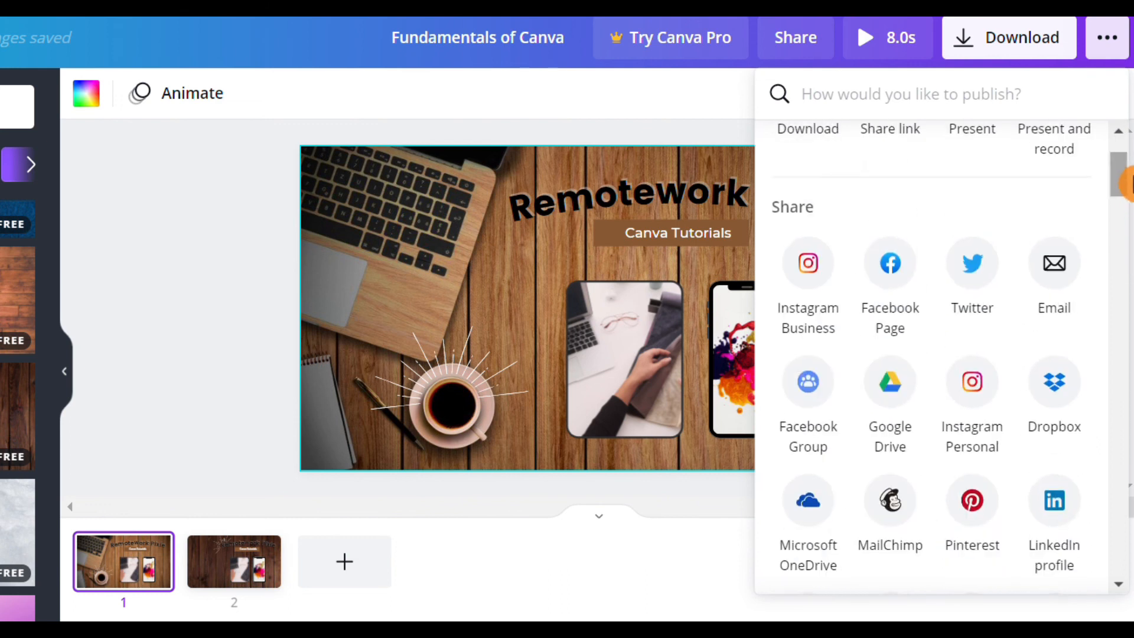
- Download all pages of the design as an MP4 video
{"action": "left_click", "coordinate": [1038, 59]}
{"action": "left_click", "coordinate": [1027, 384]}
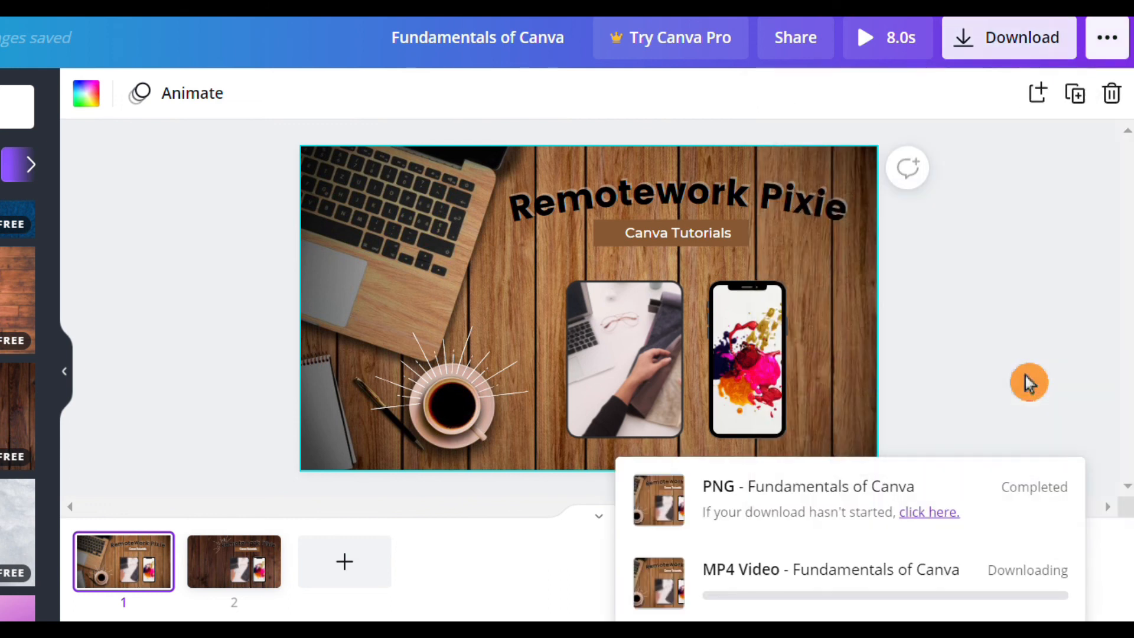